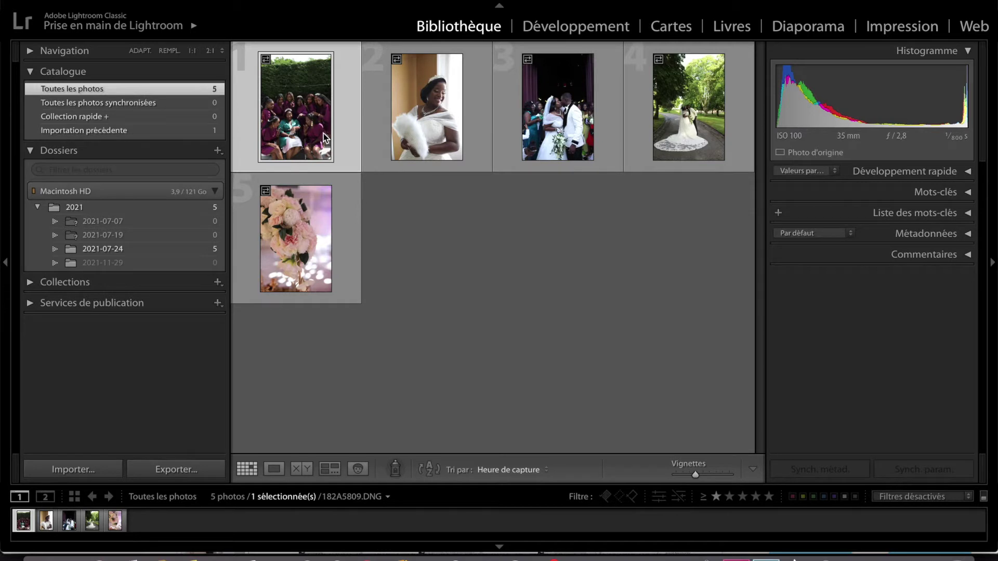
# Rate the group photo and bride portrait, then filter the filmstrip to rated photos.
pyautogui.doubleClick(301, 90)
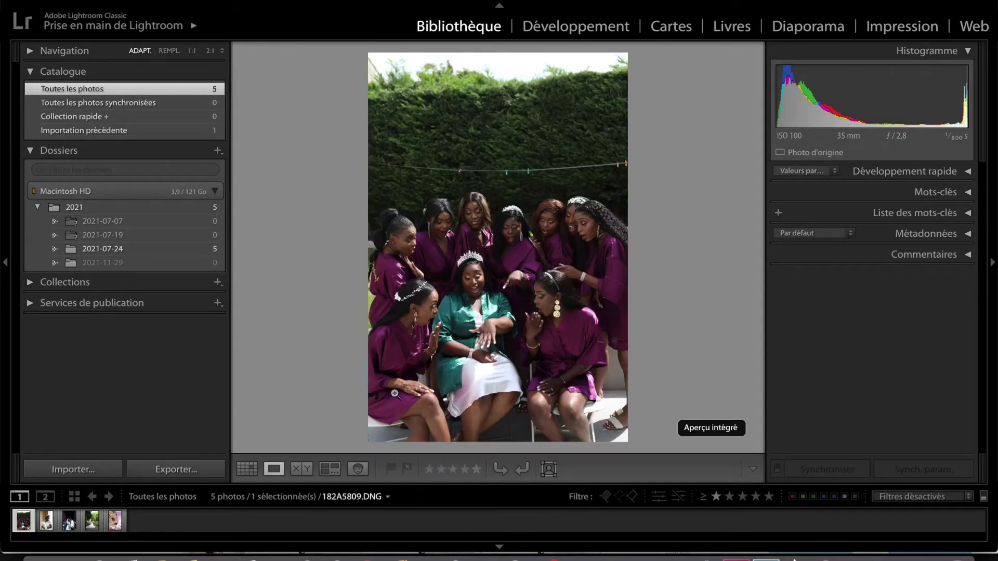
pyautogui.click(478, 469)
pyautogui.press('Right')
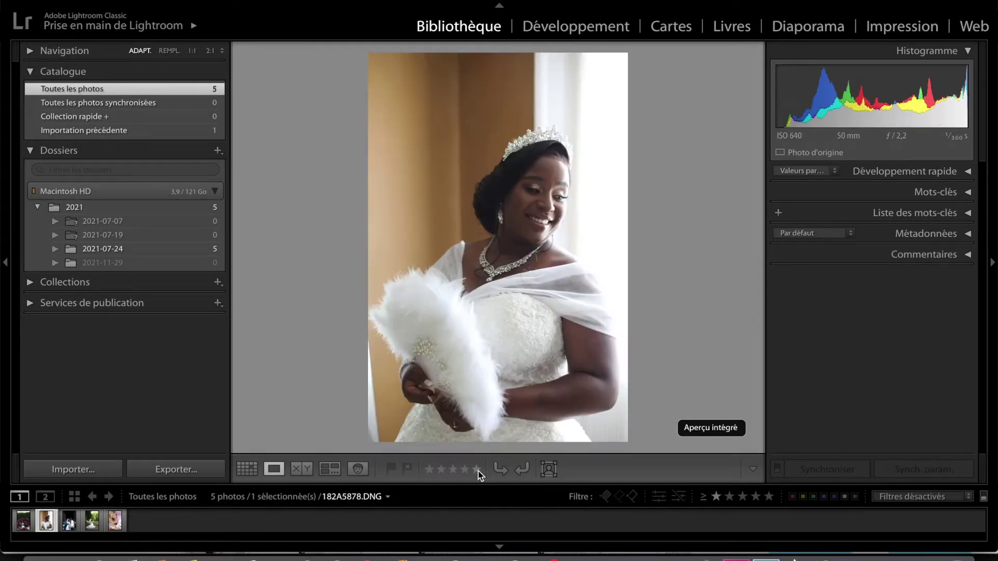
pyautogui.press('4')
pyautogui.click(918, 498)
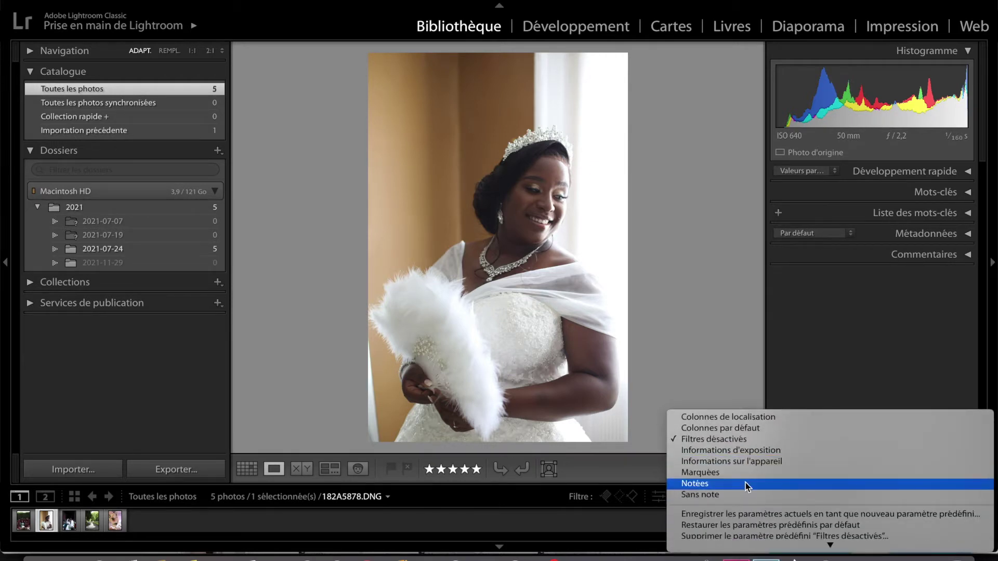
pyautogui.click(747, 485)
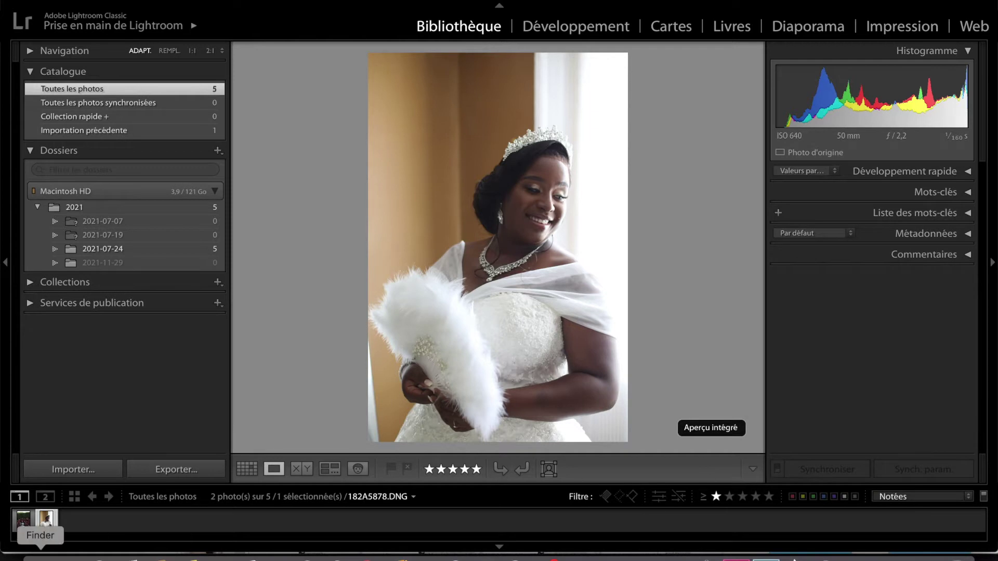
# Resize the filmstrip thumbnails, clear both ratings and show all five photos again.
pyautogui.moveTo(53, 487); pyautogui.dragTo(52, 416)
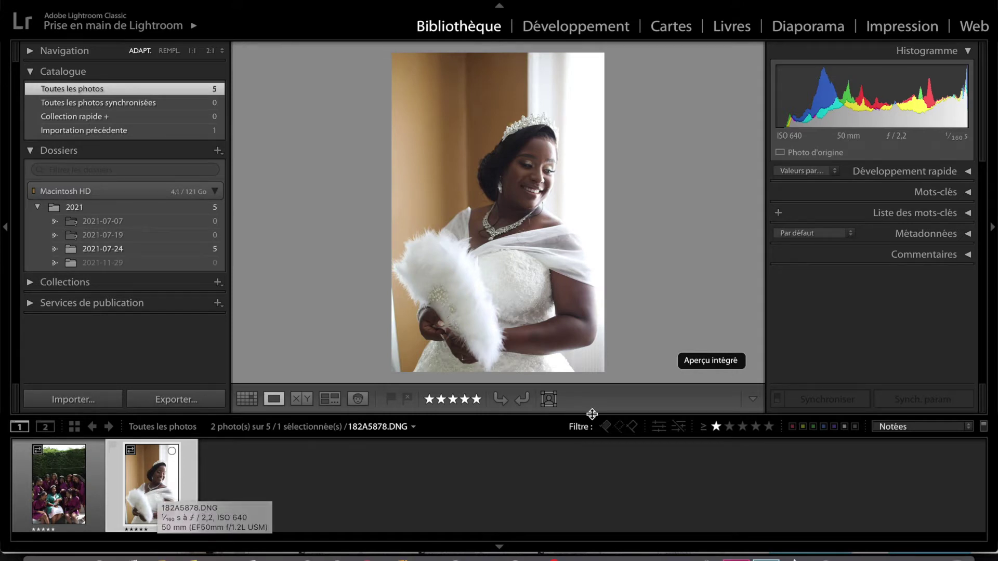
pyautogui.moveTo(607, 415); pyautogui.dragTo(633, 513)
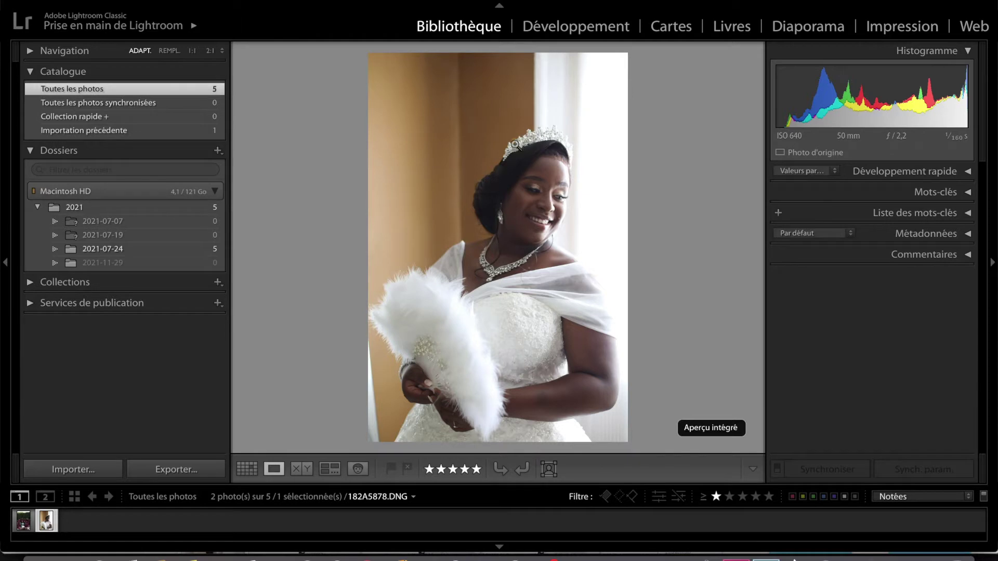
pyautogui.click(477, 471)
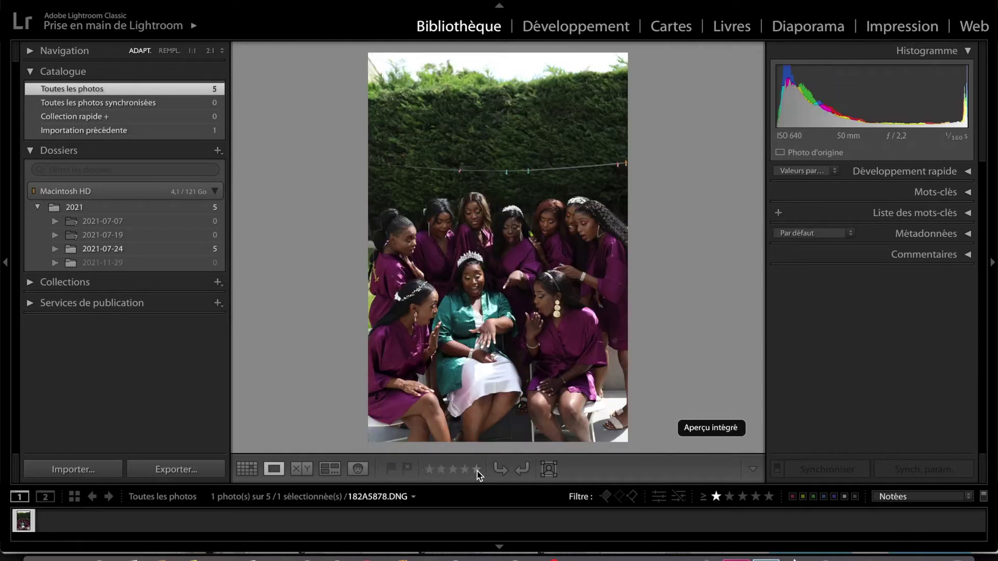
pyautogui.click(469, 470)
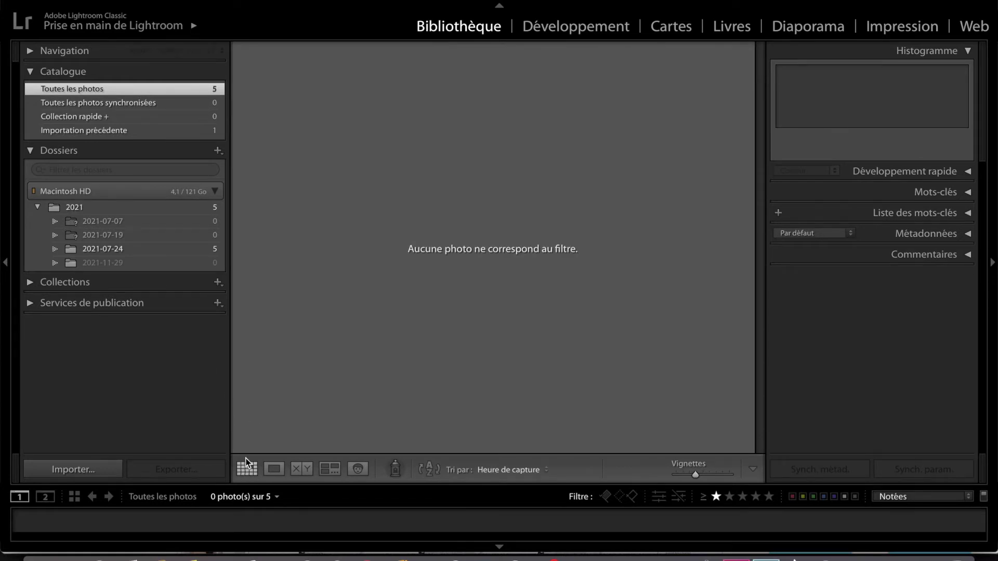
pyautogui.click(191, 105)
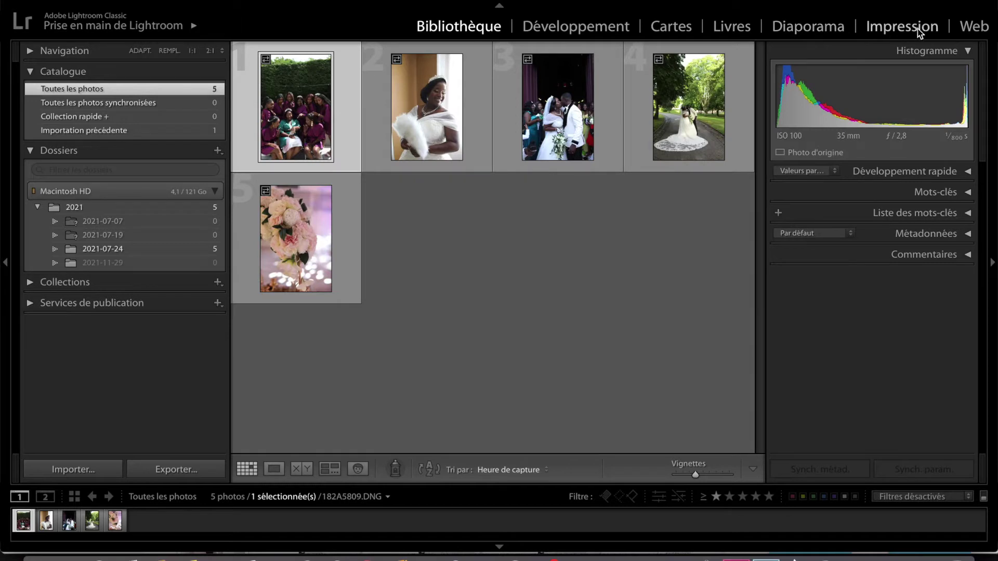
# Take the group photo into Develop and apply the '+ constrate jaune' preset.
pyautogui.click(586, 30)
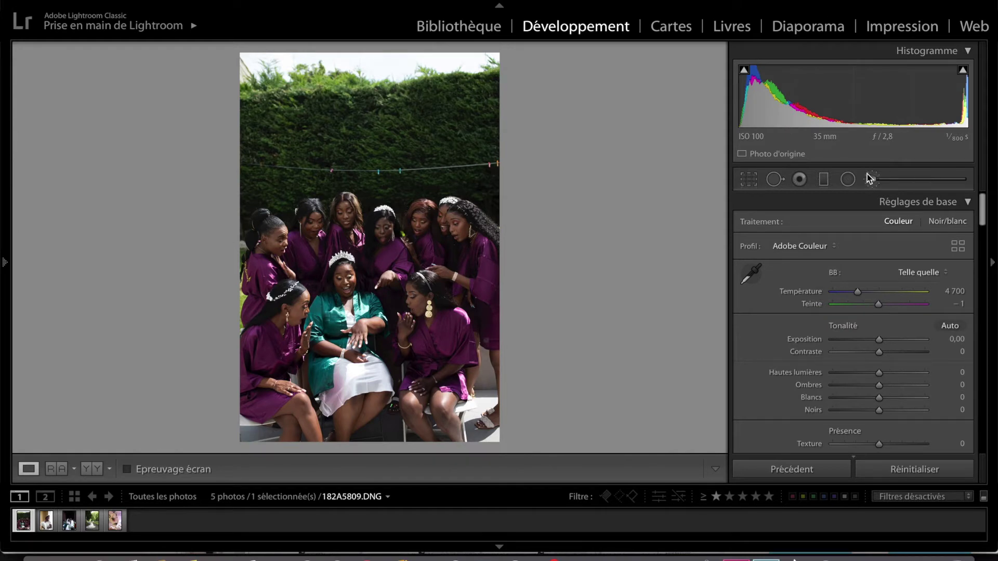
pyautogui.scroll(-5, 873, 304)
pyautogui.scroll(-5, 873, 304)
pyautogui.scroll(-4, 875, 308)
pyautogui.scroll(-4, 874, 303)
pyautogui.scroll(-4, 874, 303)
pyautogui.scroll(-4, 873, 304)
pyautogui.scroll(-4, 873, 304)
pyautogui.scroll(-2, 874, 303)
pyautogui.scroll(6, 873, 304)
pyautogui.scroll(5, 873, 304)
pyautogui.scroll(-1, 873, 304)
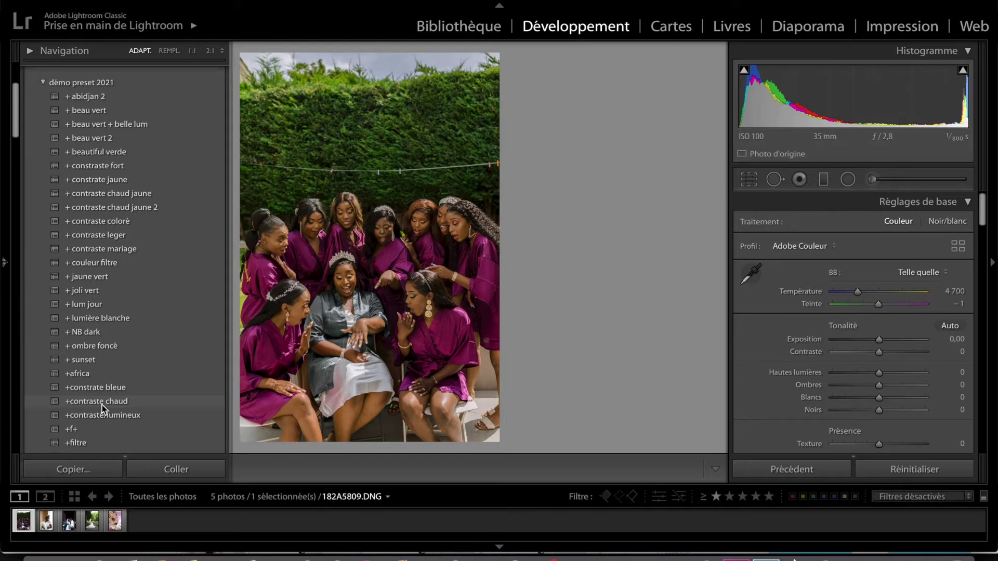
pyautogui.click(173, 176)
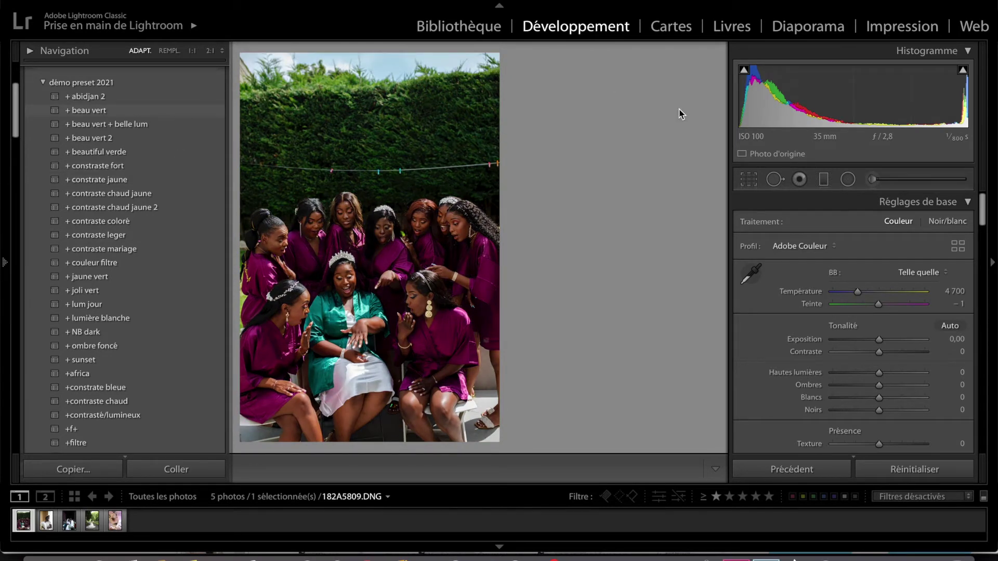
# Hide the left presets panel with F7 and scroll the right adjustment panels.
pyautogui.press('F7')
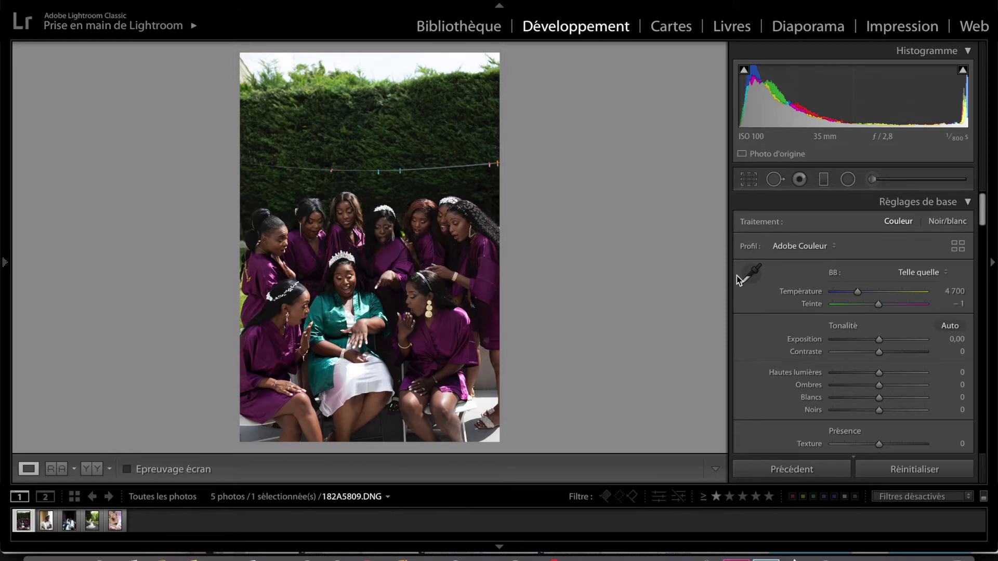
pyautogui.scroll(-2, 875, 321)
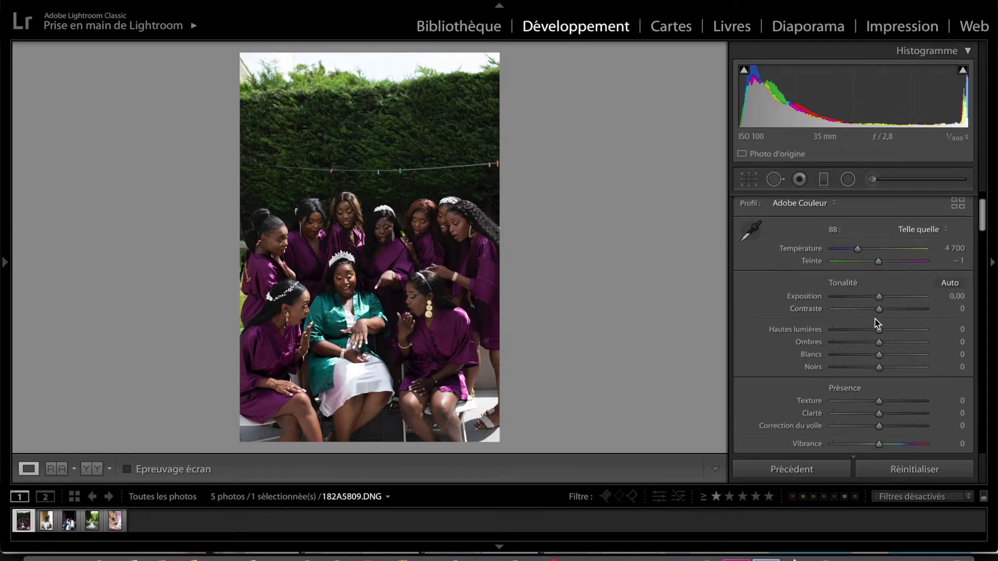
pyautogui.scroll(-1, 875, 320)
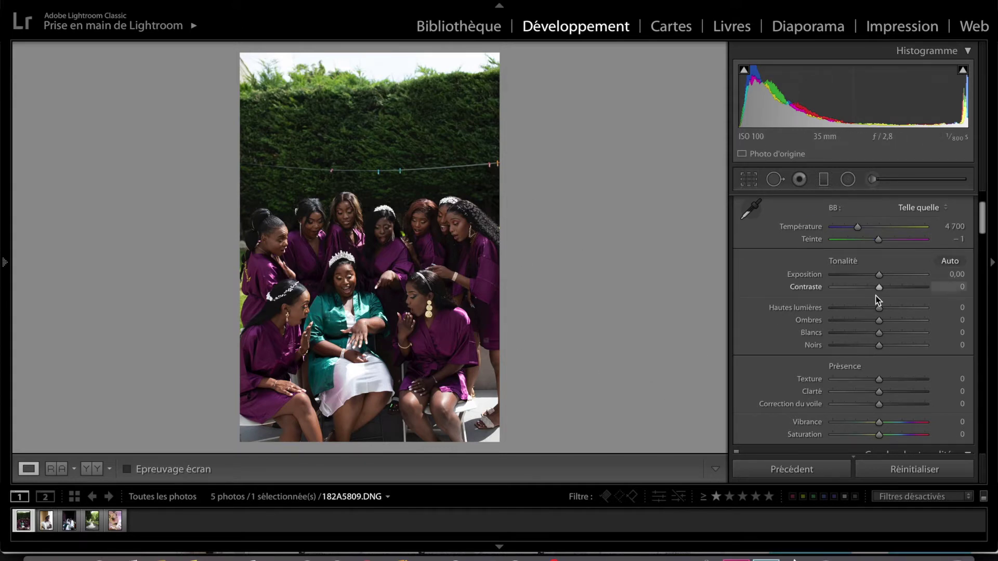
pyautogui.scroll(-2, 877, 296)
pyautogui.scroll(-1, 877, 299)
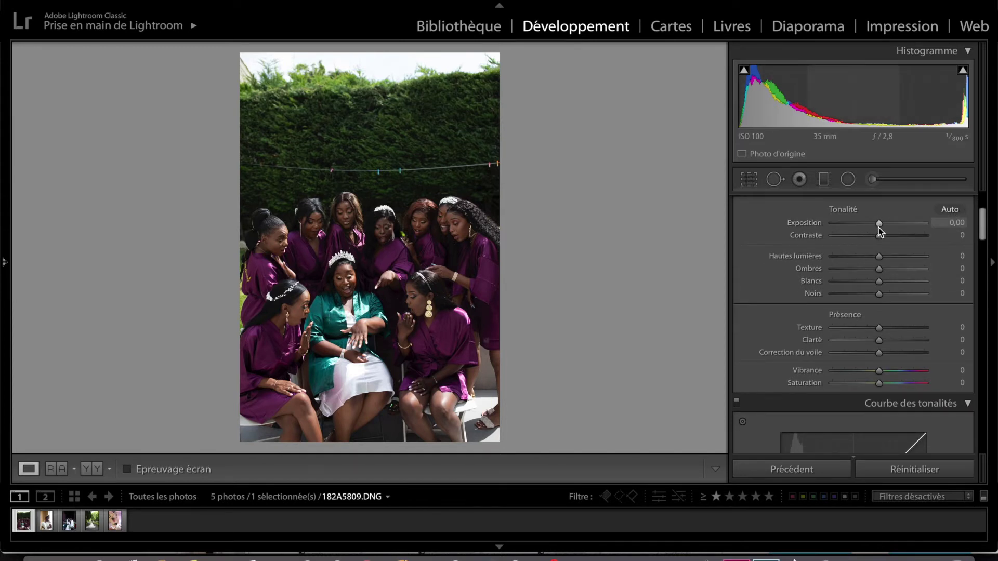
pyautogui.moveTo(881, 226)
pyautogui.mouseDown()
pyautogui.moveTo(942, 230)
pyautogui.moveTo(886, 234)
pyautogui.mouseUp()
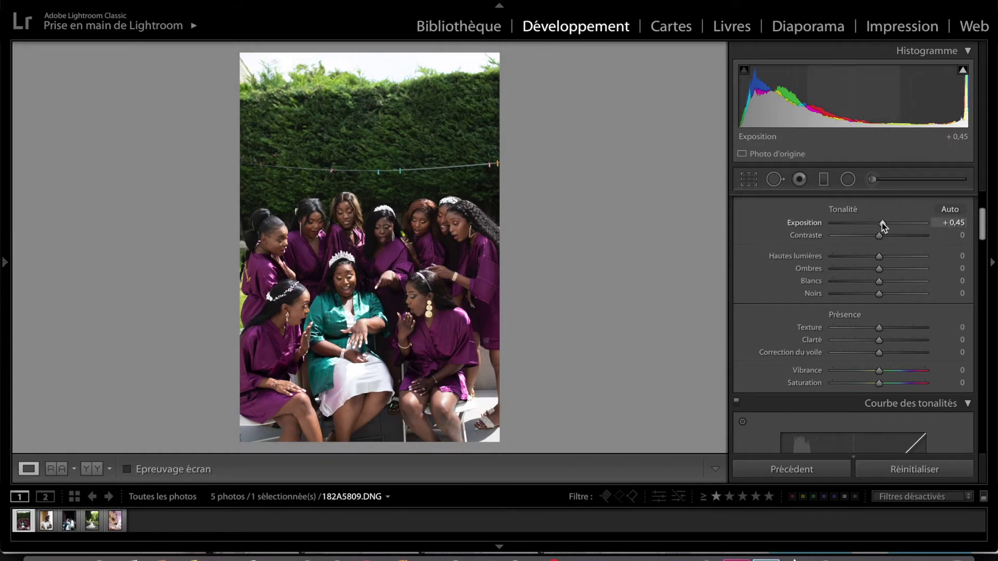
# Test exposure values on the group photo, ranging from +0.70 to +4.85.
pyautogui.moveTo(883, 227); pyautogui.dragTo(887, 228)
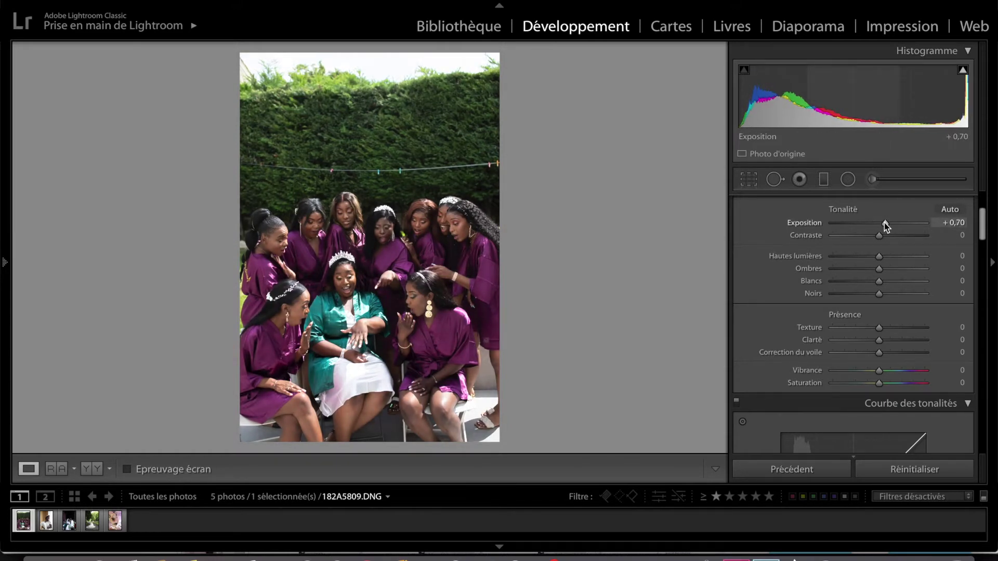
pyautogui.moveTo(886, 226); pyautogui.dragTo(887, 227)
pyautogui.moveTo(887, 227); pyautogui.dragTo(924, 224)
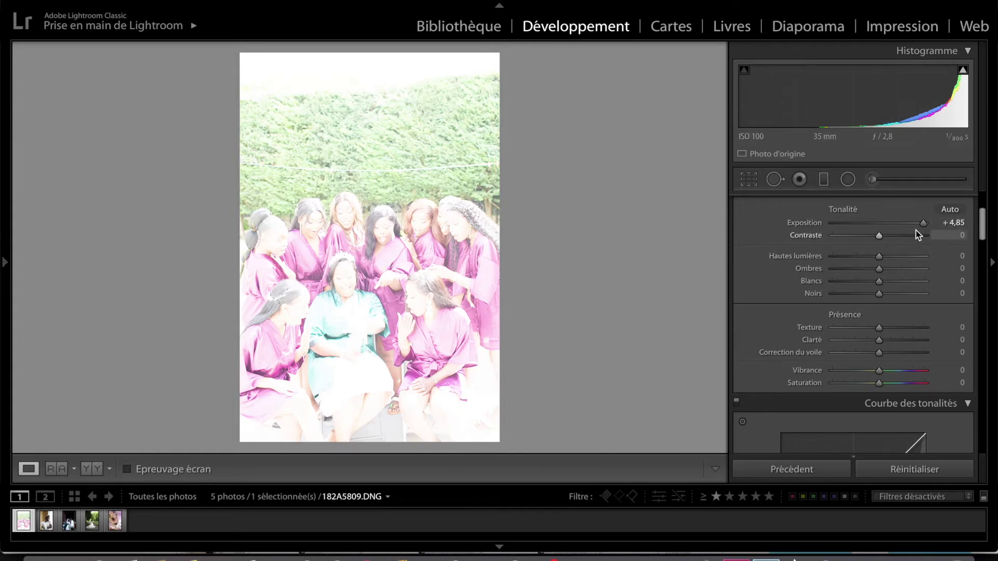
pyautogui.moveTo(922, 223); pyautogui.dragTo(901, 221)
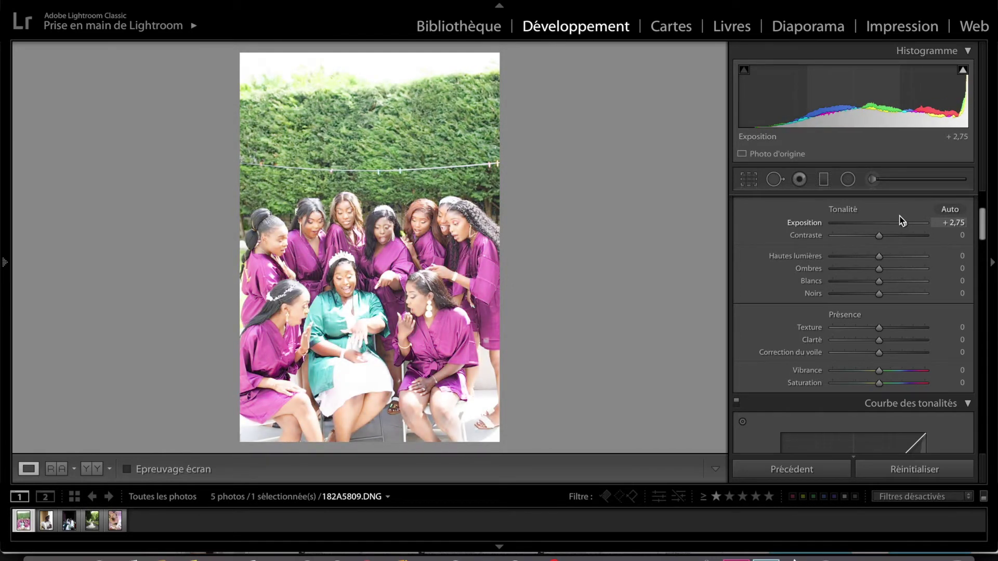
pyautogui.moveTo(901, 220); pyautogui.dragTo(888, 219)
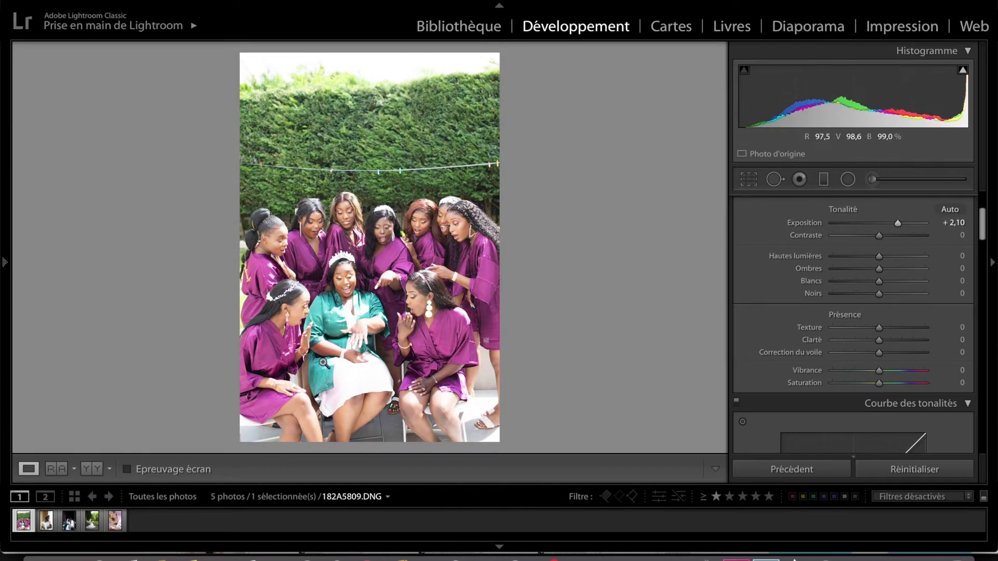
# Check the hands up close, settle exposure at +1.15, and pull highlights to −88.
pyautogui.click(356, 342)
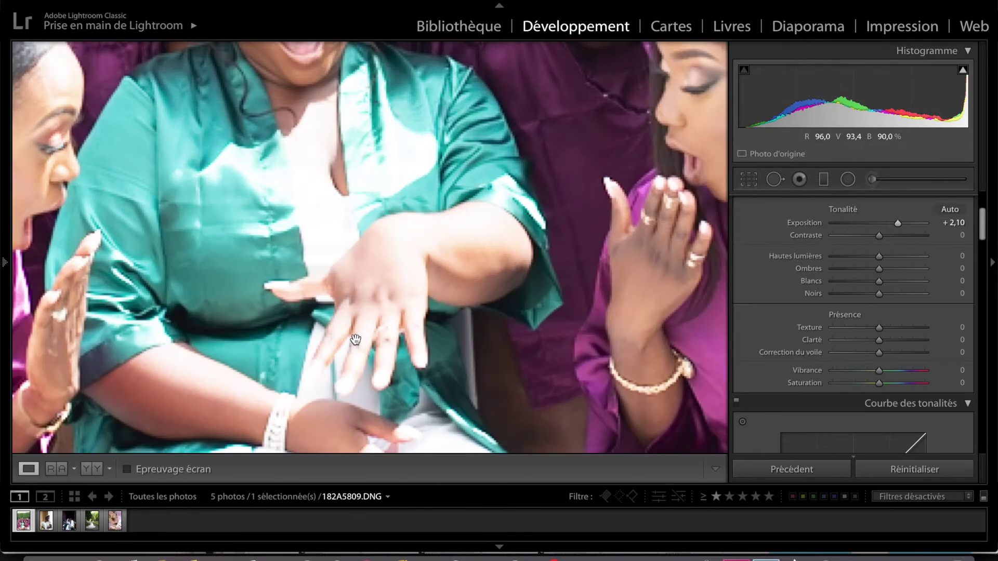
pyautogui.click(415, 351)
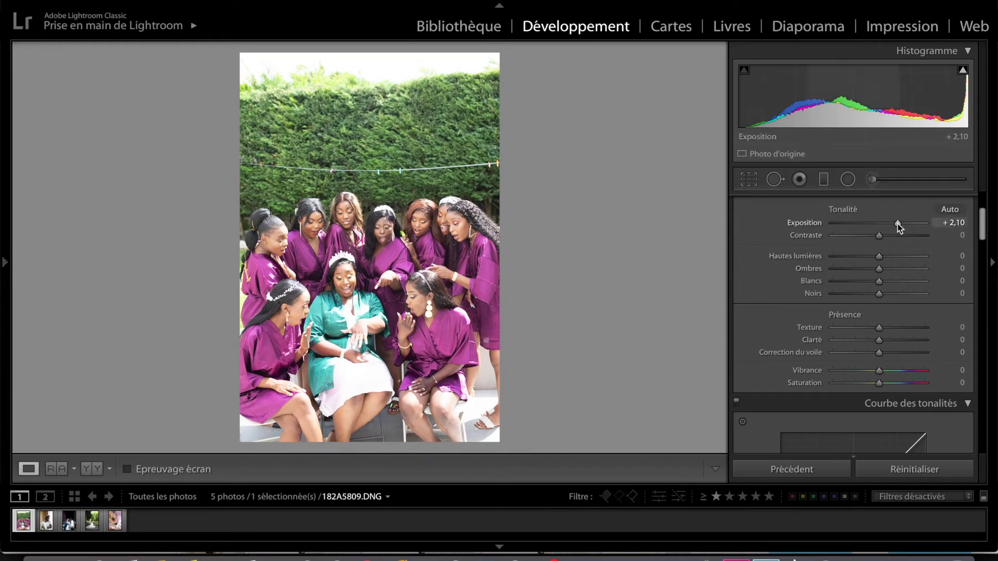
pyautogui.moveTo(898, 224); pyautogui.dragTo(882, 218)
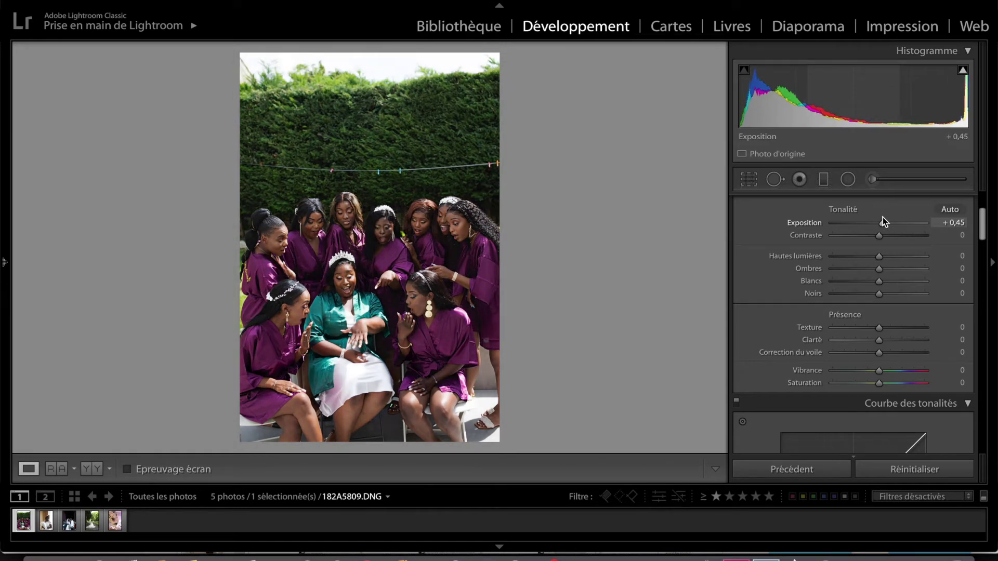
pyautogui.moveTo(883, 217); pyautogui.dragTo(889, 218)
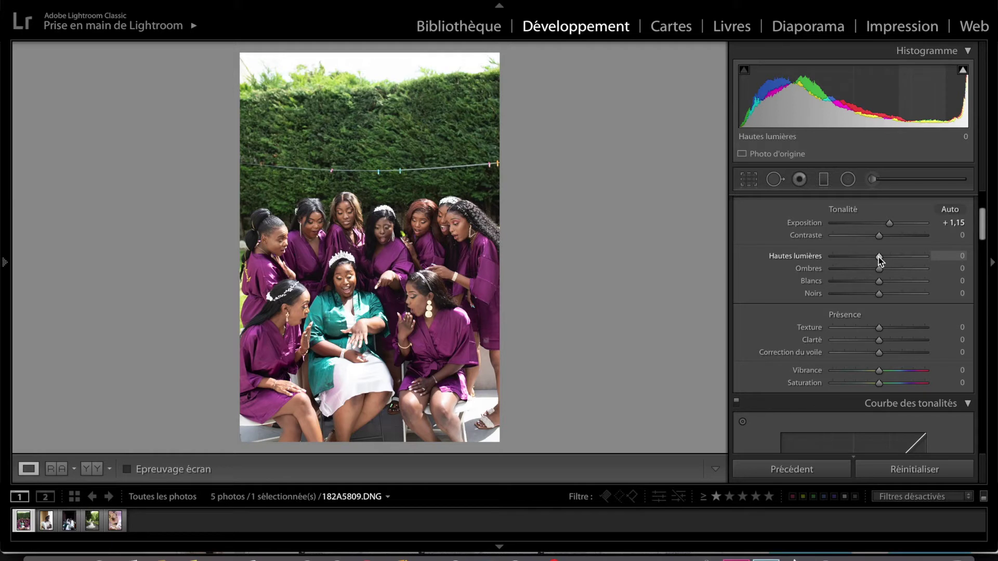
pyautogui.moveTo(878, 257); pyautogui.dragTo(838, 259)
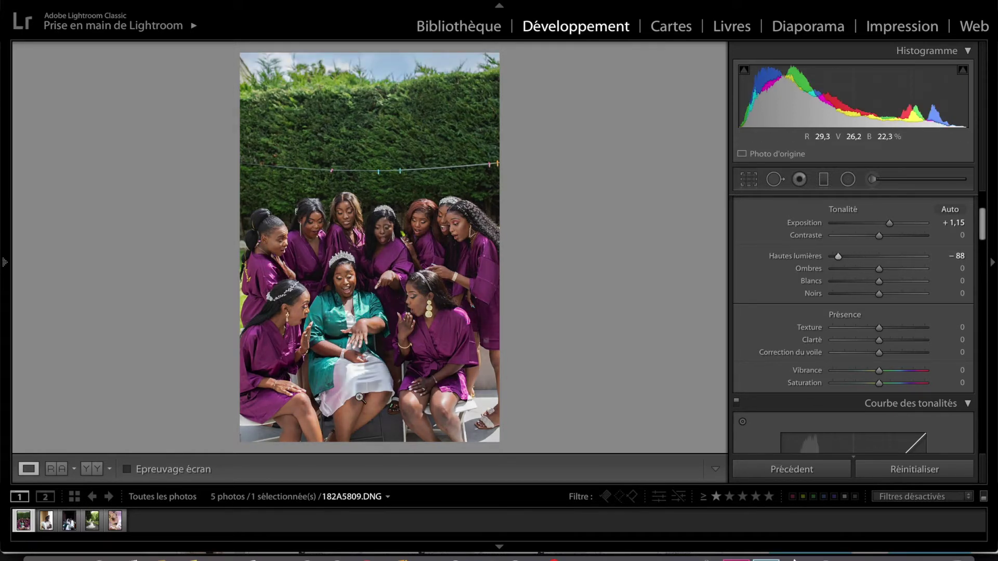
pyautogui.click(364, 327)
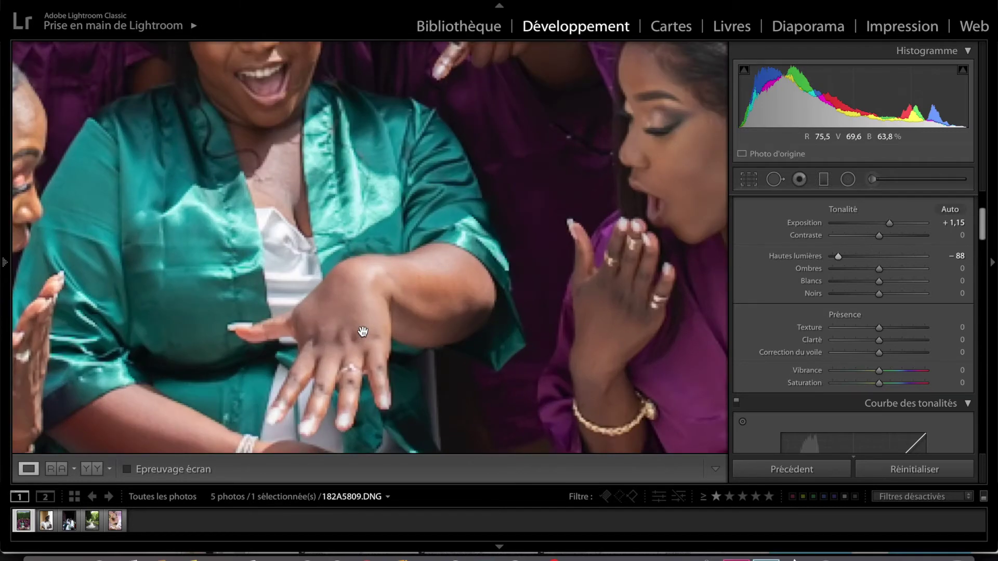
pyautogui.moveTo(363, 331); pyautogui.dragTo(393, 197)
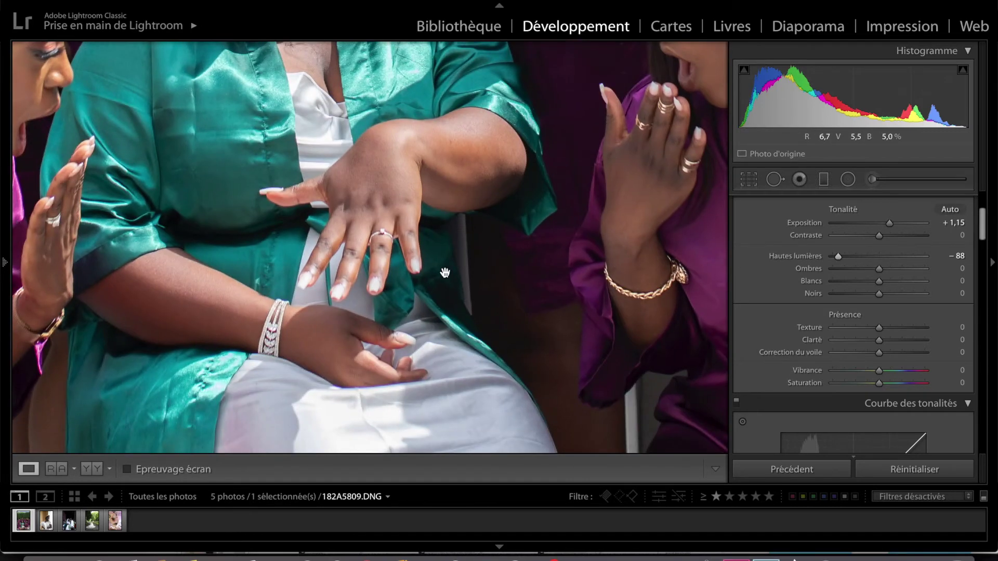
pyautogui.click(445, 273)
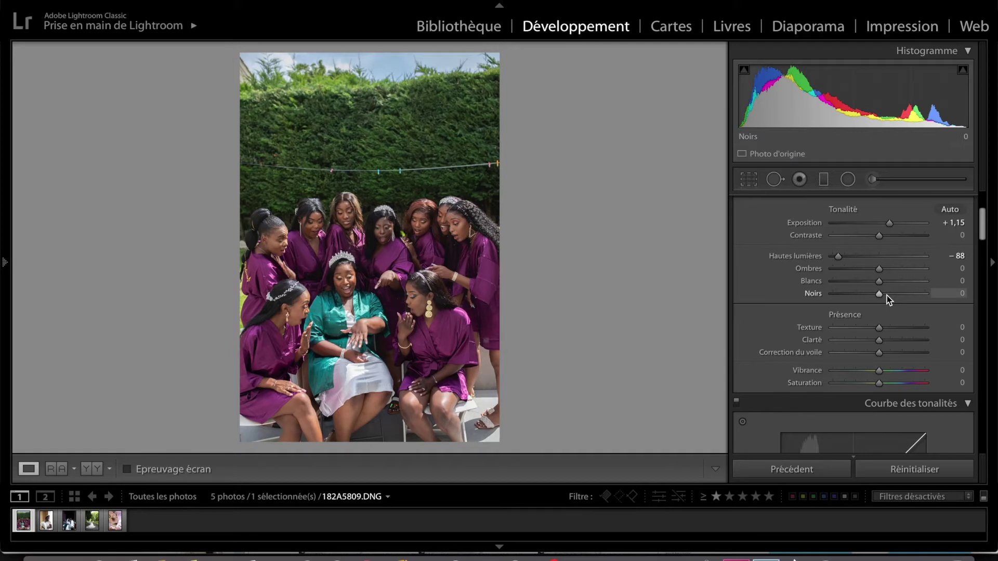
pyautogui.moveTo(841, 257); pyautogui.dragTo(854, 259)
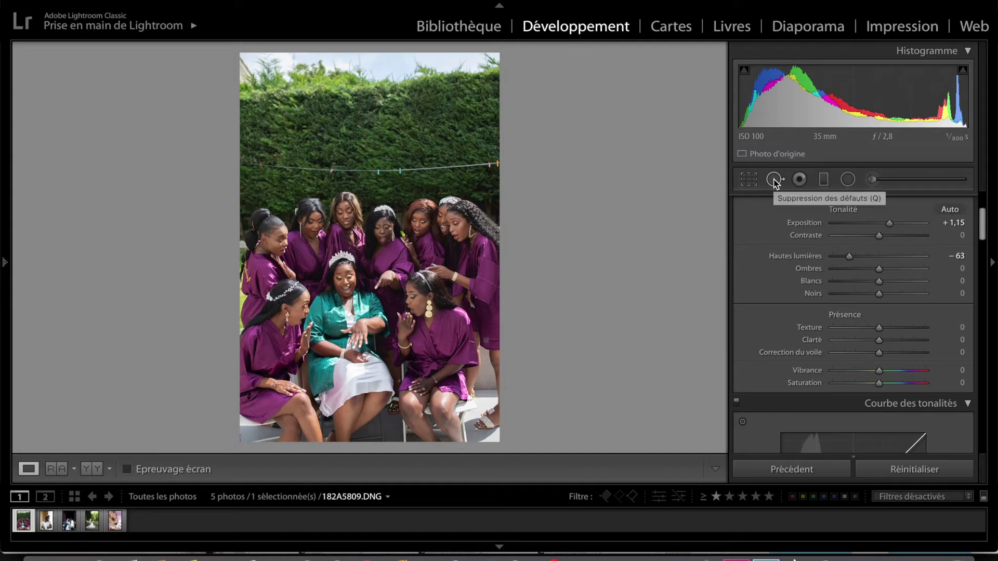
pyautogui.click(773, 180)
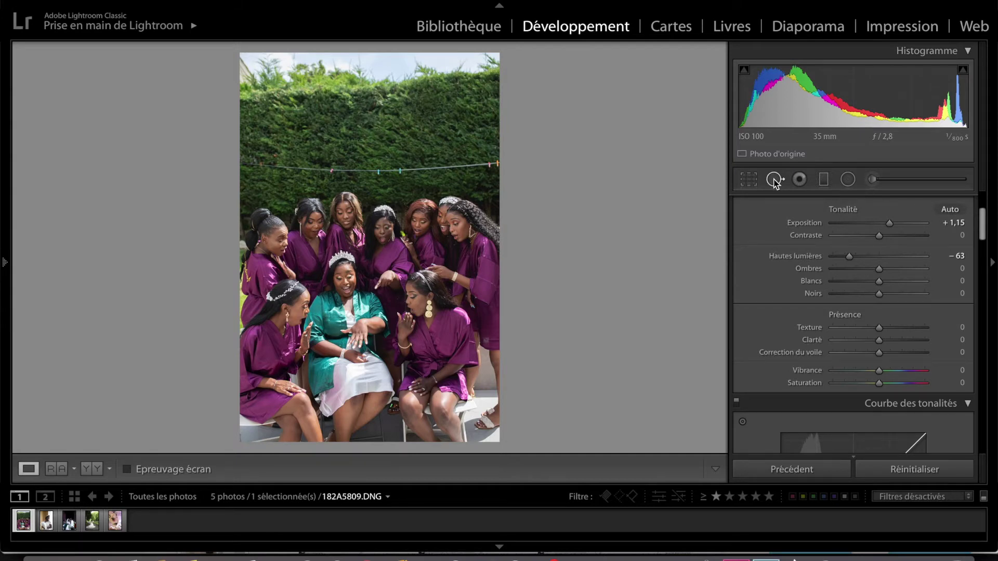
# Patch the right-hand stretches of the light string, sampling clean hedge above each.
pyautogui.scroll(2, 489, 160)
pyautogui.scroll(1, 489, 160)
pyautogui.scroll(1, 490, 161)
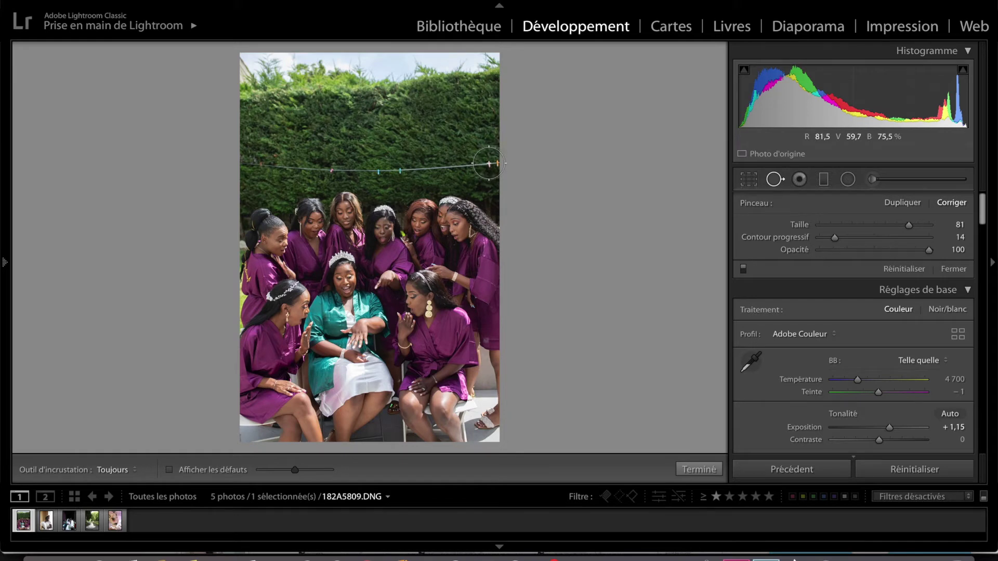
pyautogui.click(489, 163)
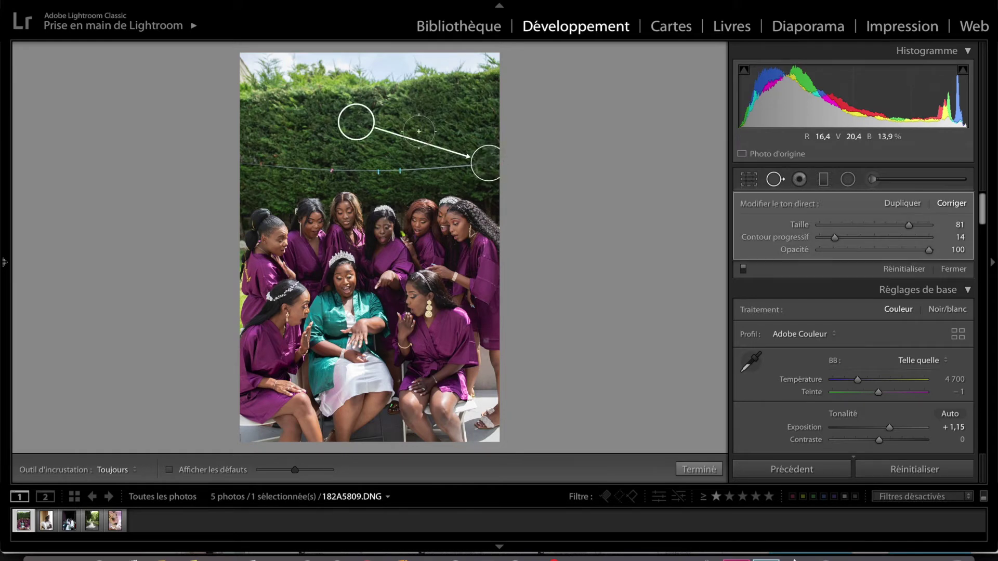
pyautogui.moveTo(357, 124); pyautogui.dragTo(441, 145)
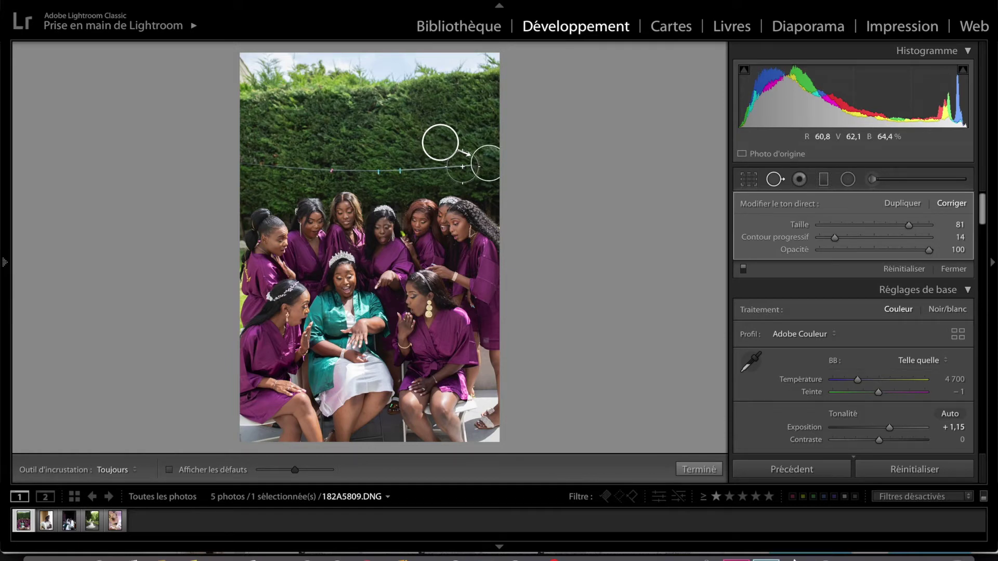
pyautogui.click(464, 166)
pyautogui.moveTo(422, 166)
pyautogui.mouseDown()
pyautogui.moveTo(440, 150)
pyautogui.moveTo(435, 166)
pyautogui.mouseUp()
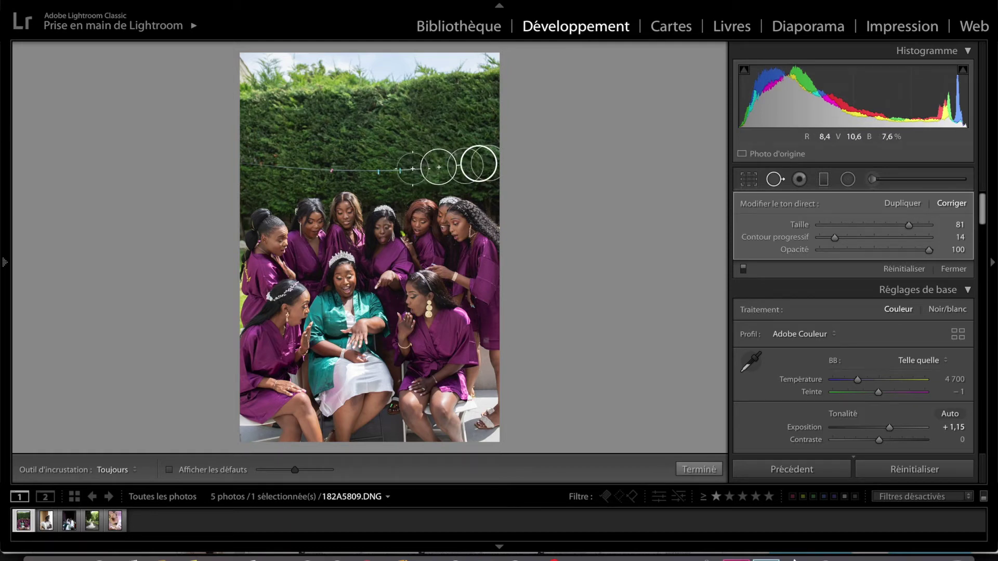
pyautogui.click(411, 168)
pyautogui.moveTo(288, 168); pyautogui.dragTo(409, 146)
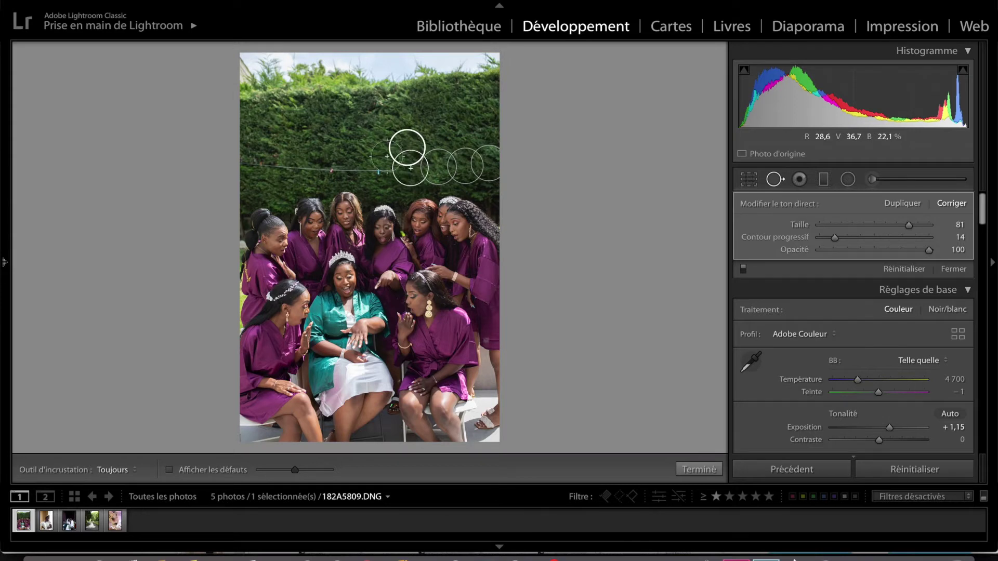
pyautogui.click(384, 169)
pyautogui.moveTo(333, 171); pyautogui.dragTo(374, 150)
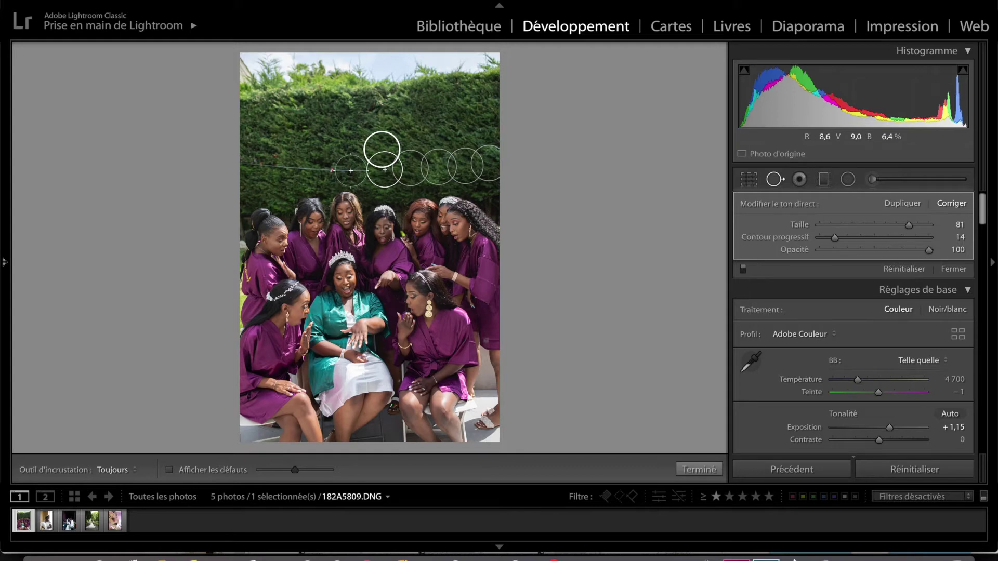
# Remove the remaining string toward the left edge, then show the before/after comparison.
pyautogui.click(409, 170)
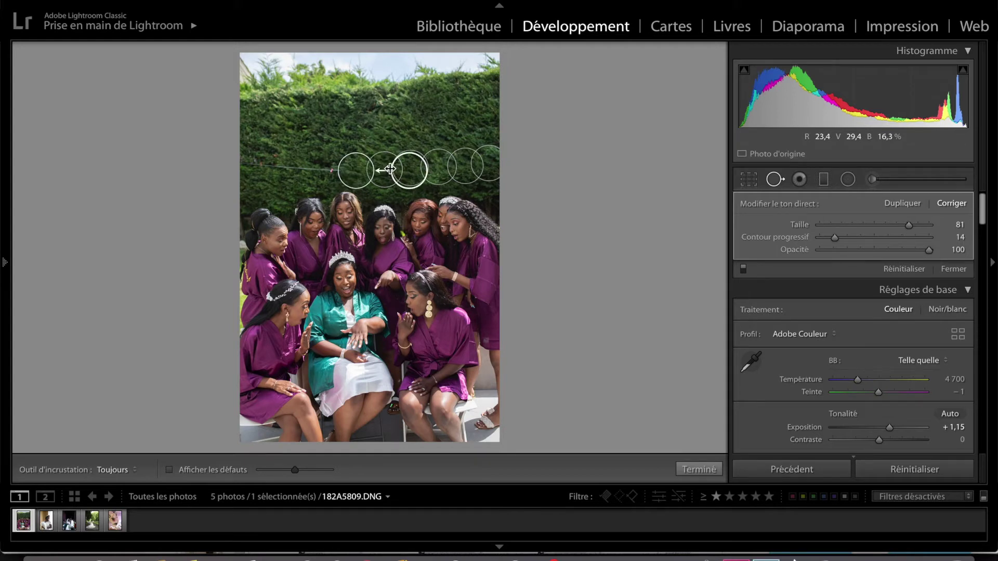
pyautogui.scroll(2, 390, 169)
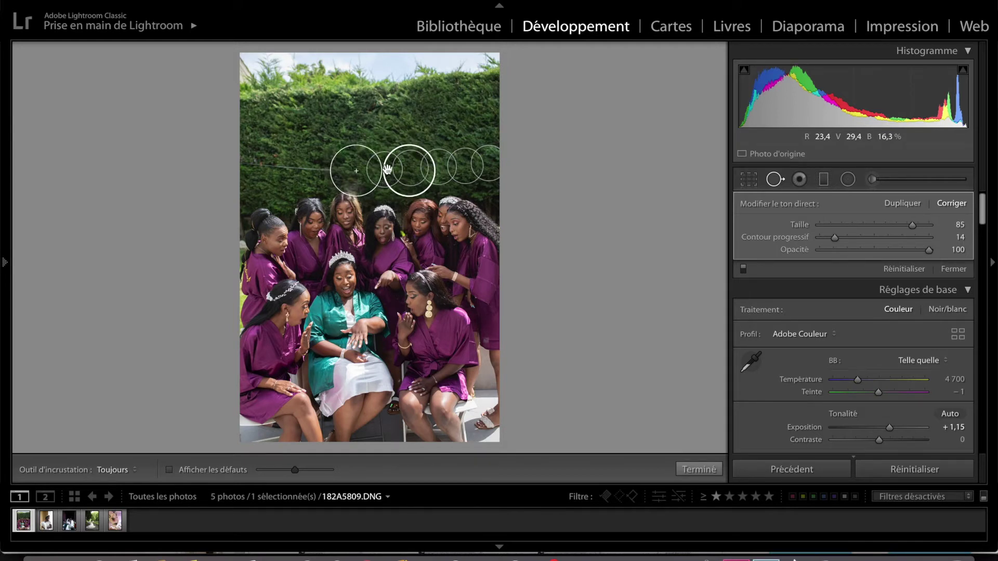
pyautogui.moveTo(360, 186); pyautogui.dragTo(360, 183)
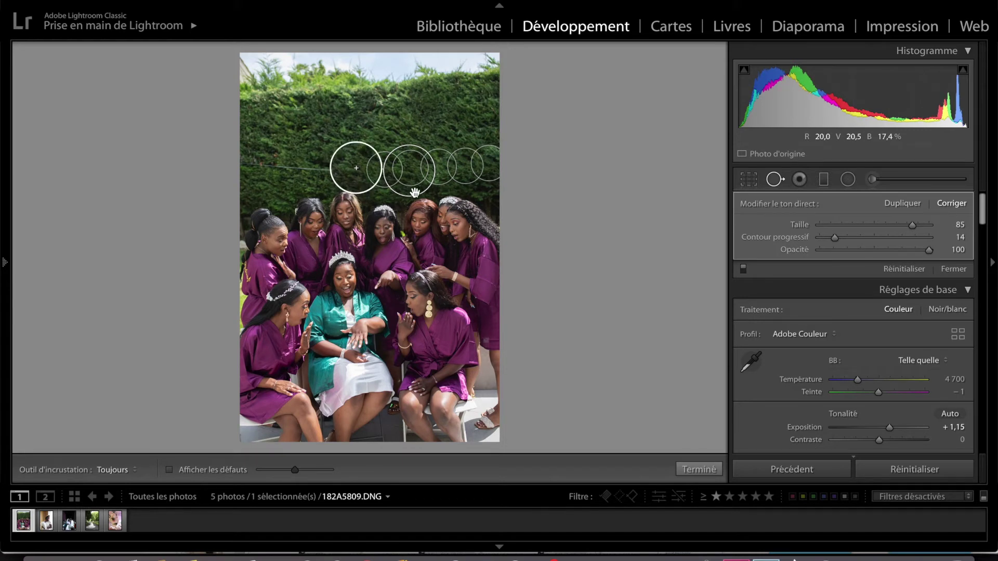
pyautogui.moveTo(424, 176); pyautogui.dragTo(384, 143)
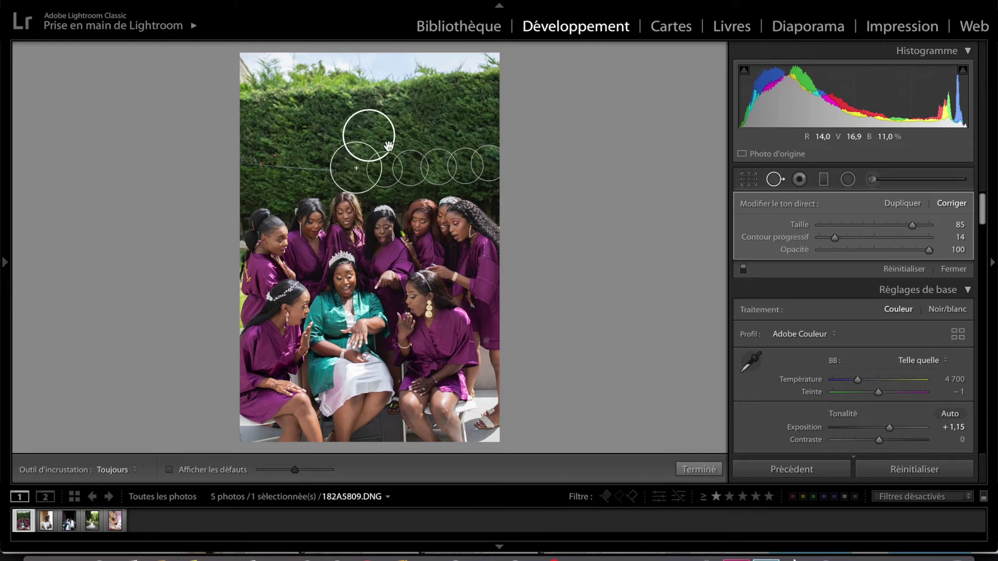
pyautogui.scroll(-1, 384, 143)
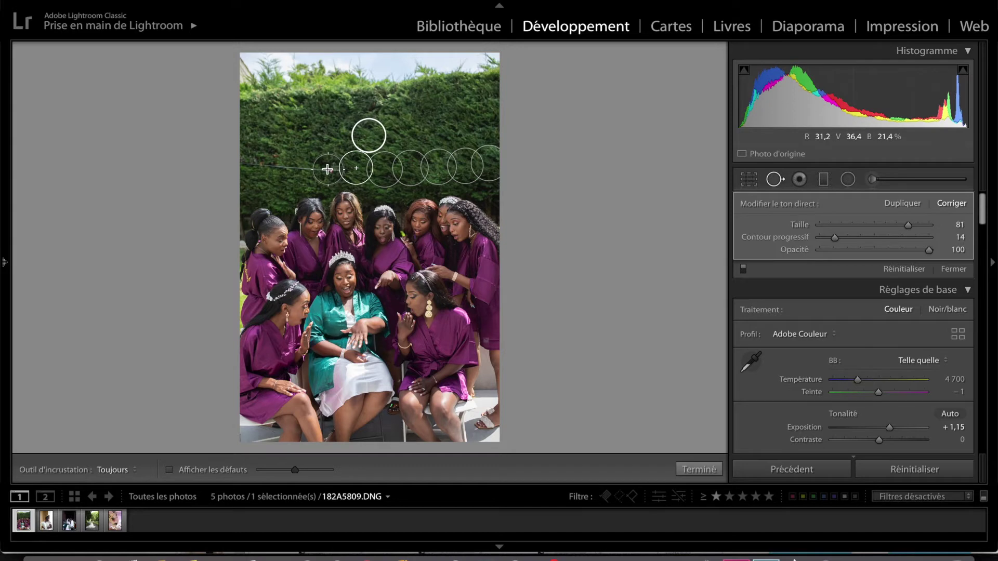
pyautogui.moveTo(327, 169)
pyautogui.mouseDown()
pyautogui.moveTo(311, 160)
pyautogui.moveTo(290, 200)
pyautogui.moveTo(245, 165)
pyautogui.mouseUp()
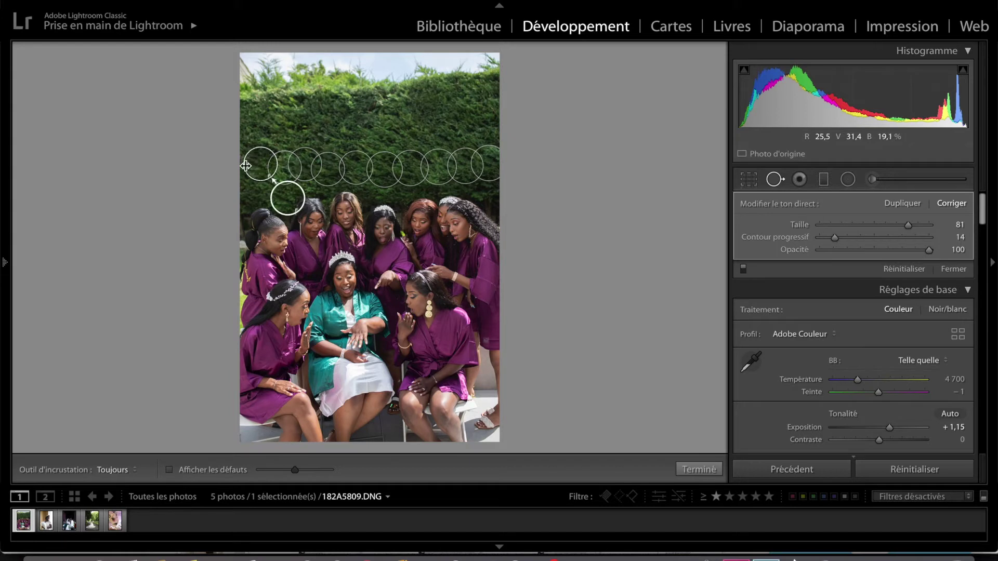
pyautogui.moveTo(288, 197); pyautogui.dragTo(290, 152)
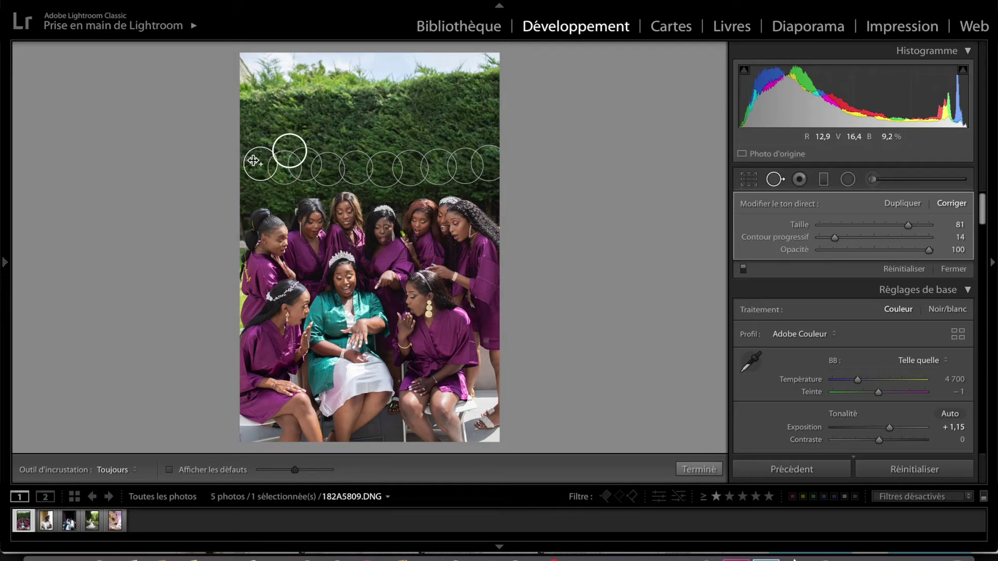
pyautogui.click(709, 469)
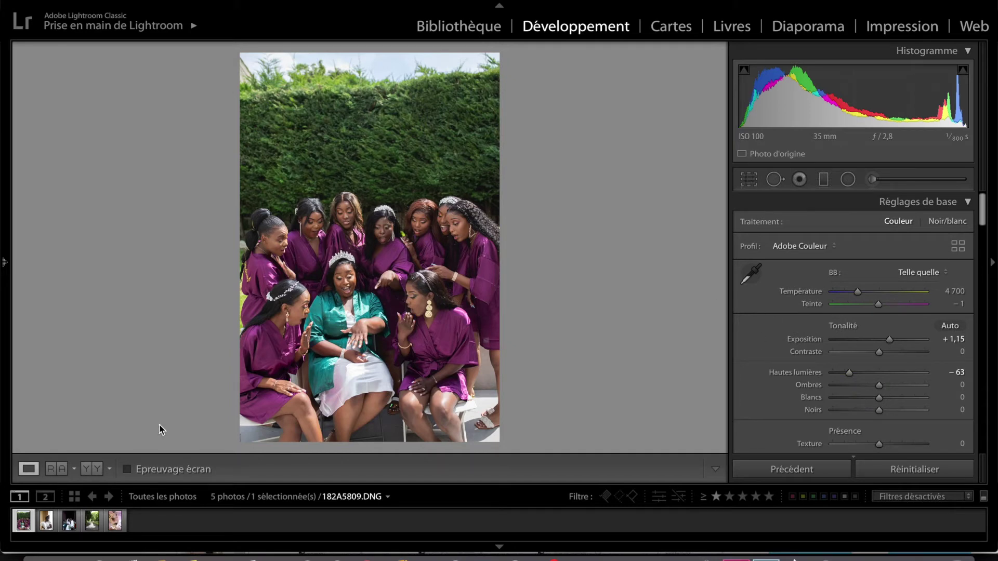
pyautogui.click(92, 470)
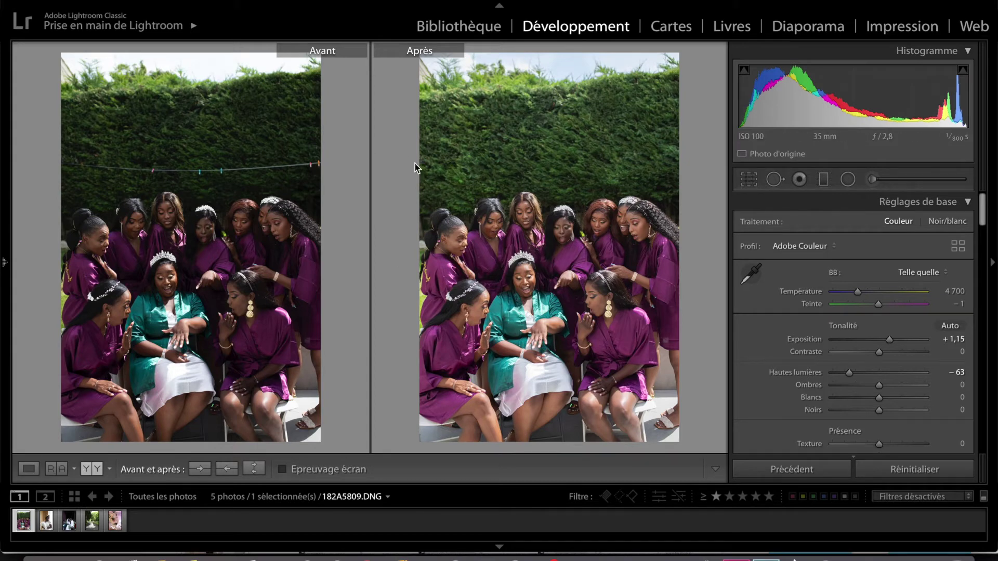
pyautogui.click(28, 469)
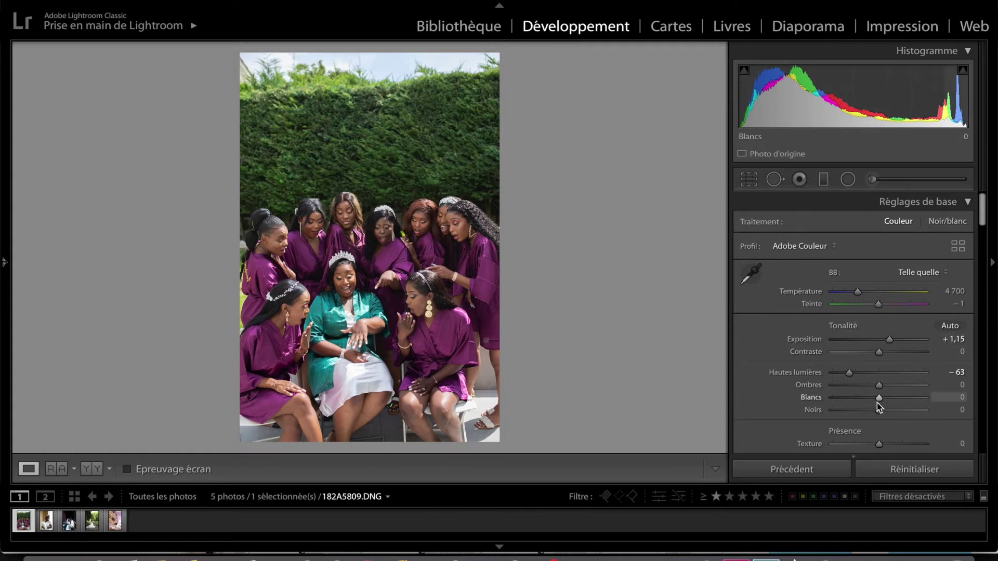
# In Basic, lift Shadows to +16, deepen Blacks to −39 and lower Contrast to −12.
pyautogui.scroll(-1, 877, 405)
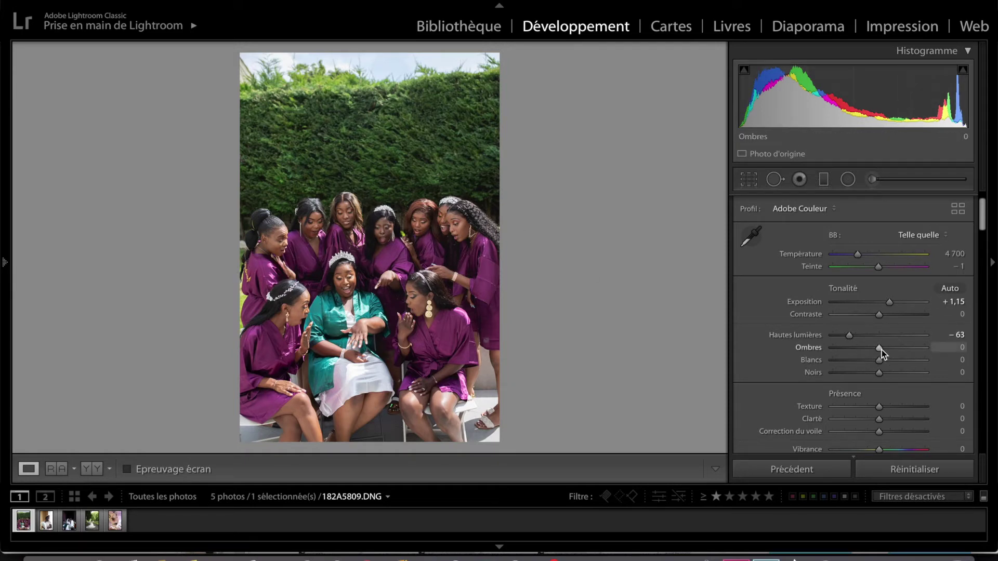
pyautogui.moveTo(879, 348); pyautogui.dragTo(844, 346)
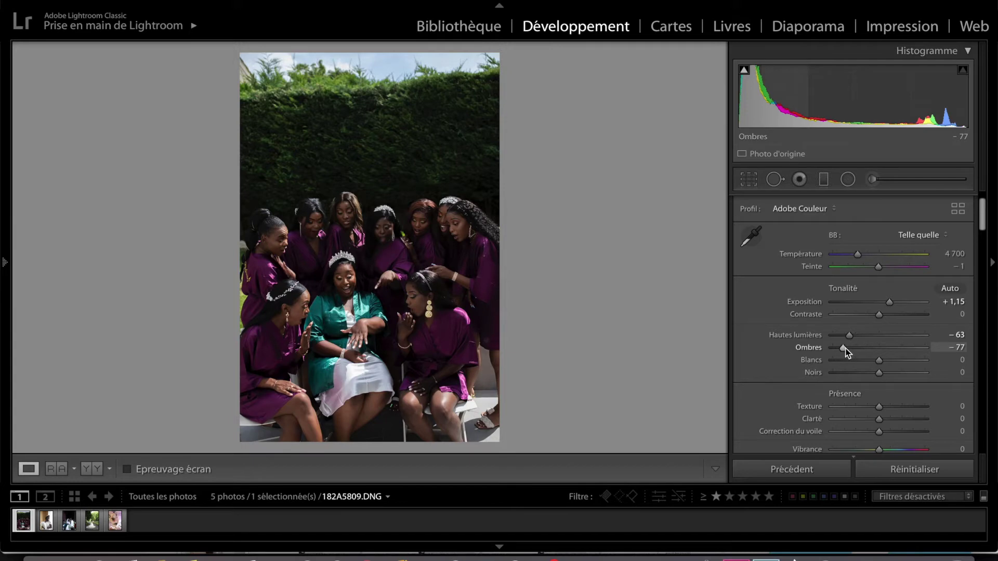
pyautogui.moveTo(845, 352); pyautogui.dragTo(887, 348)
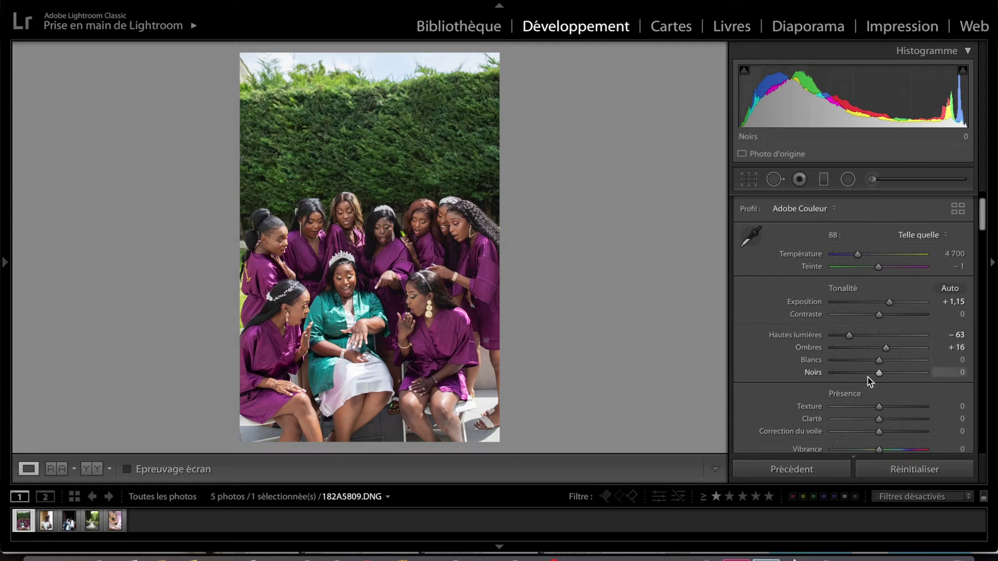
pyautogui.moveTo(878, 373); pyautogui.dragTo(867, 373)
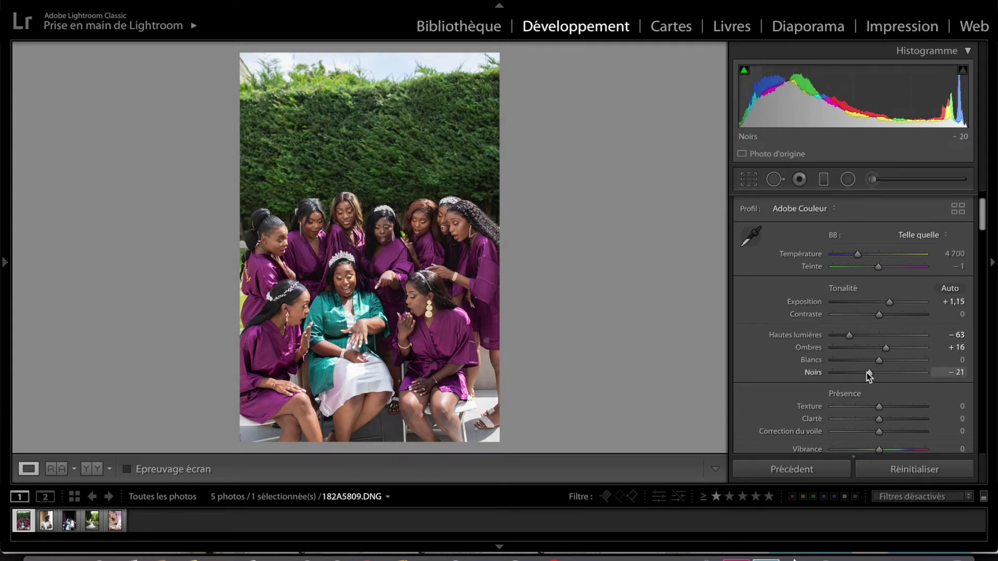
pyautogui.moveTo(866, 372); pyautogui.dragTo(861, 373)
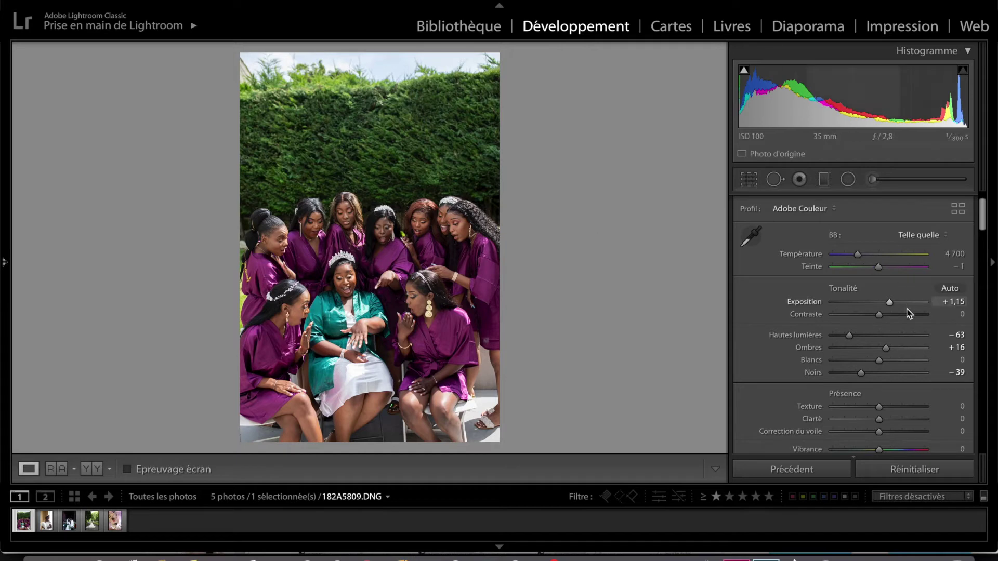
pyautogui.moveTo(880, 315)
pyautogui.mouseDown()
pyautogui.moveTo(871, 317)
pyautogui.moveTo(907, 317)
pyautogui.moveTo(874, 317)
pyautogui.mouseUp()
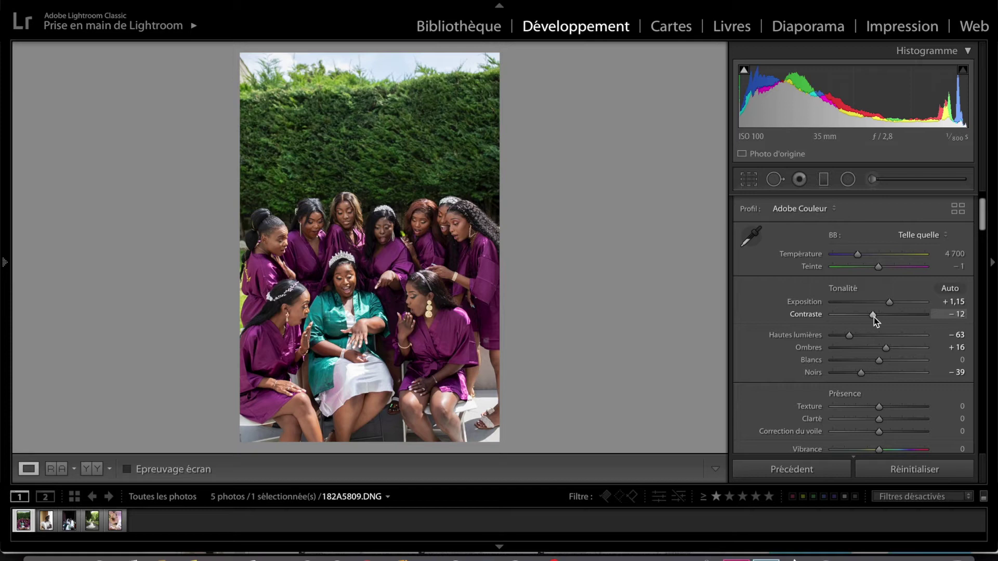
# Check the bridesmaids' faces at 1:1 zoom and set Texture to −25.
pyautogui.scroll(-1, 874, 317)
pyautogui.scroll(-4, 874, 317)
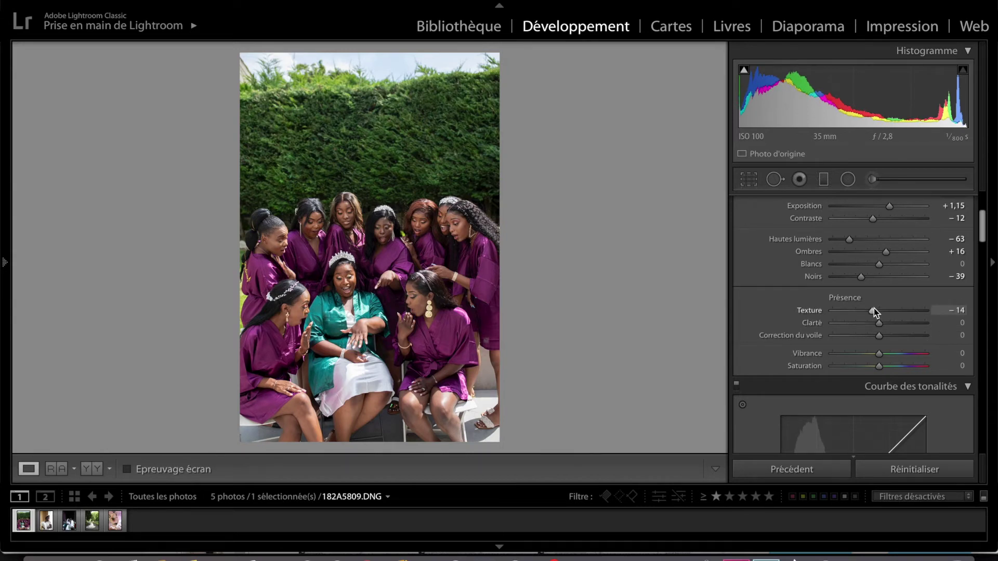
pyautogui.moveTo(874, 313)
pyautogui.mouseDown()
pyautogui.moveTo(918, 315)
pyautogui.moveTo(908, 313)
pyautogui.mouseUp()
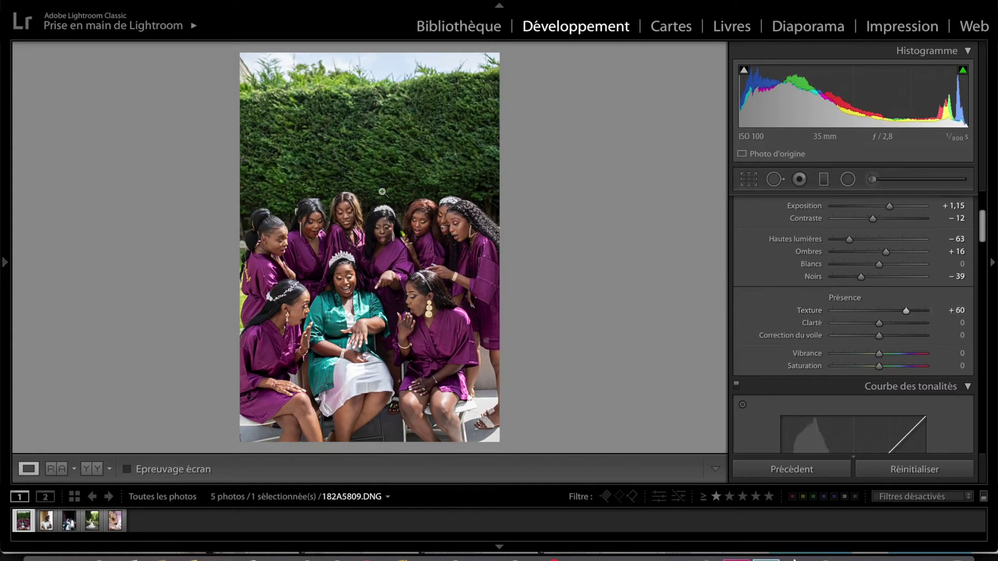
pyautogui.click(379, 212)
pyautogui.moveTo(511, 237); pyautogui.dragTo(362, 185)
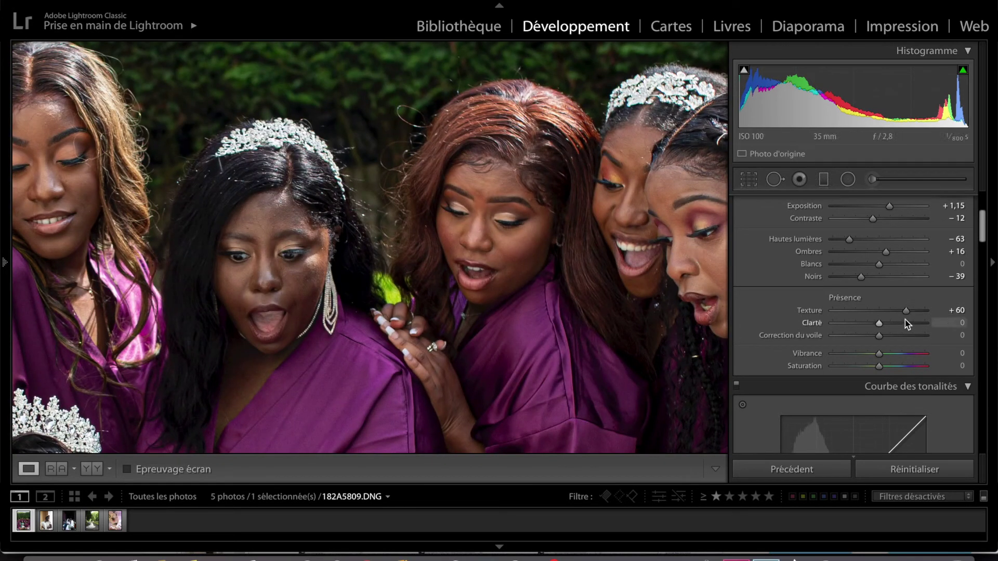
pyautogui.moveTo(908, 315); pyautogui.dragTo(868, 316)
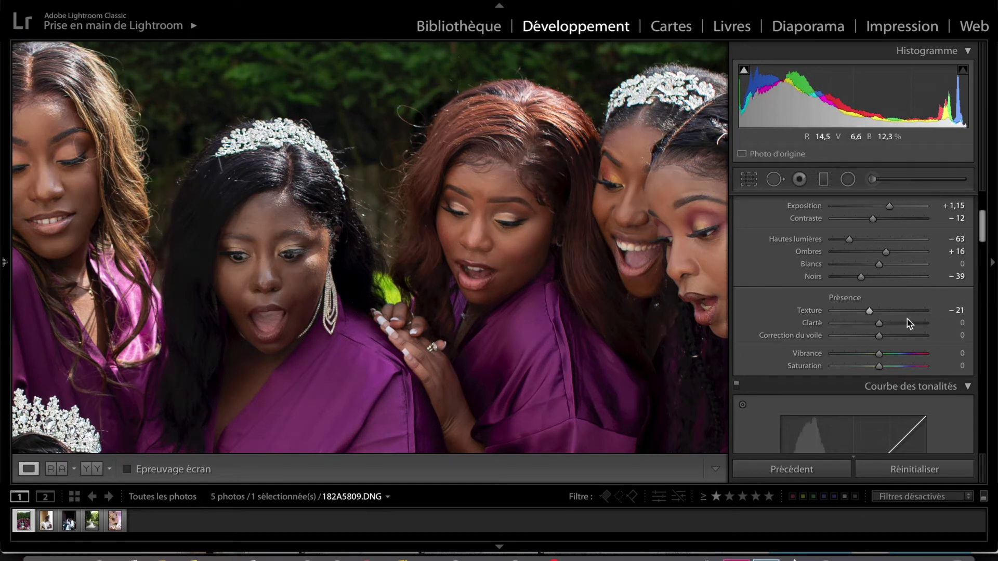
# Try Clarity values up to +77, checking the tiara up close, and settle at +11.
pyautogui.click(613, 250)
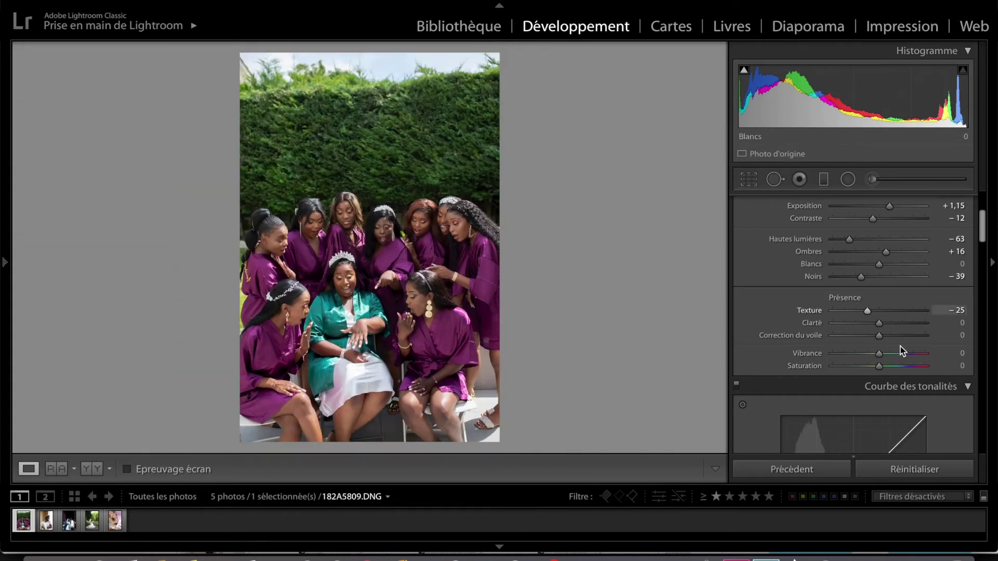
pyautogui.scroll(-1, 902, 351)
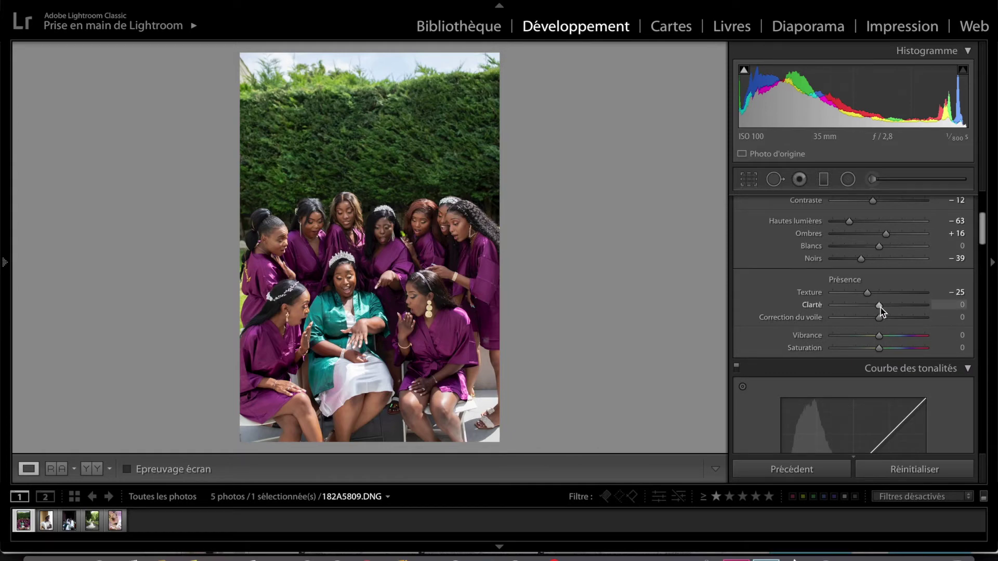
pyautogui.click(338, 264)
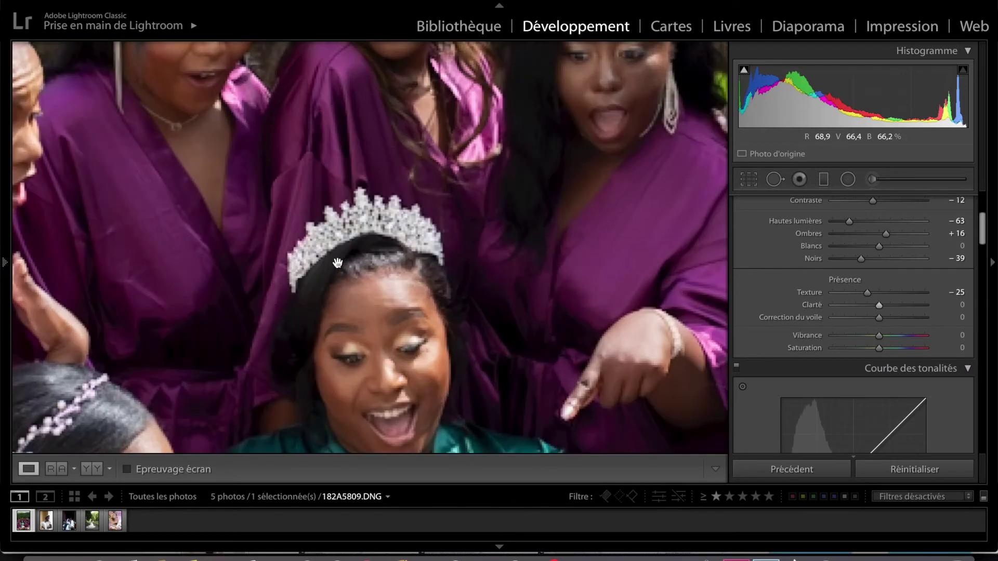
pyautogui.click(444, 234)
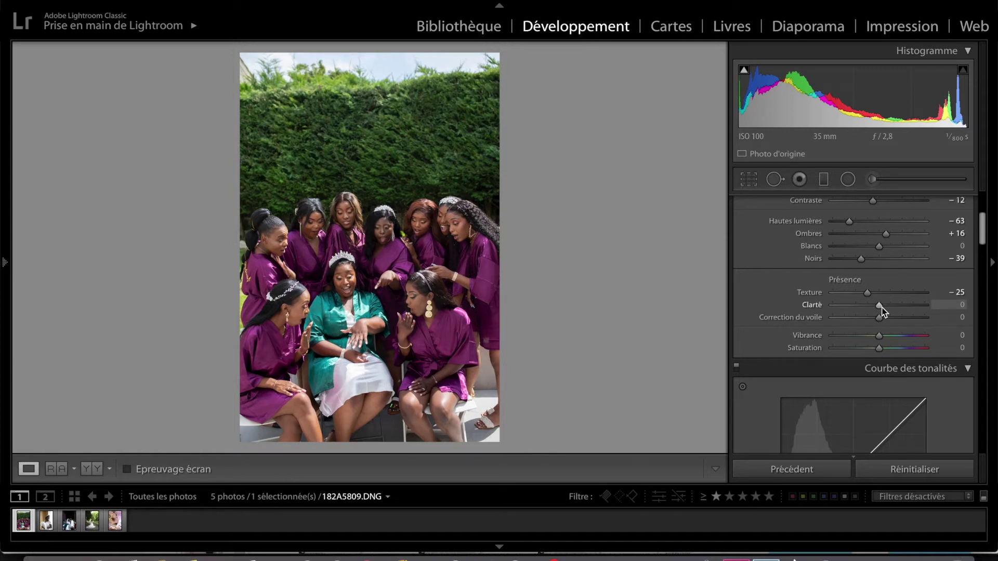
pyautogui.moveTo(883, 307); pyautogui.dragTo(919, 311)
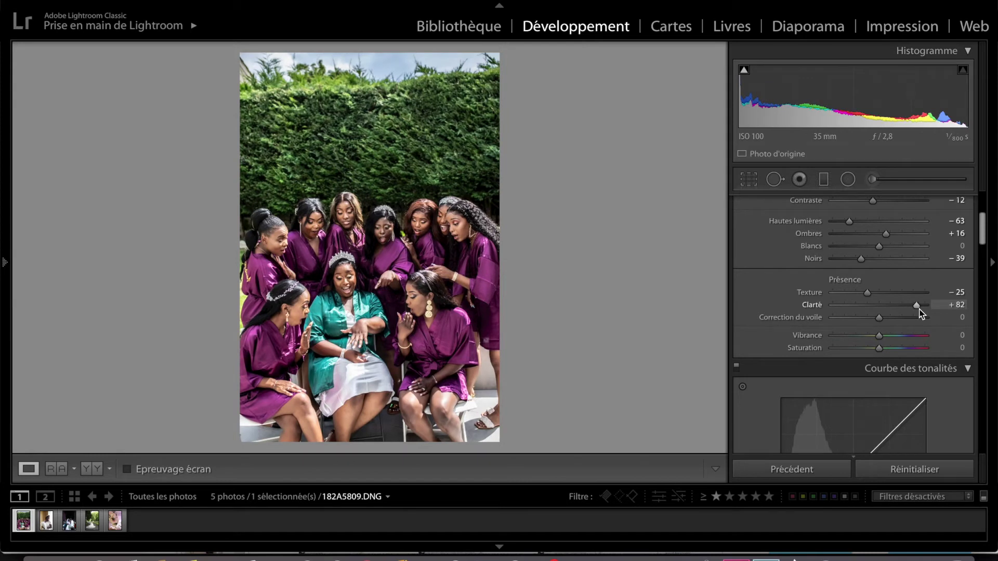
pyautogui.moveTo(919, 309); pyautogui.dragTo(909, 305)
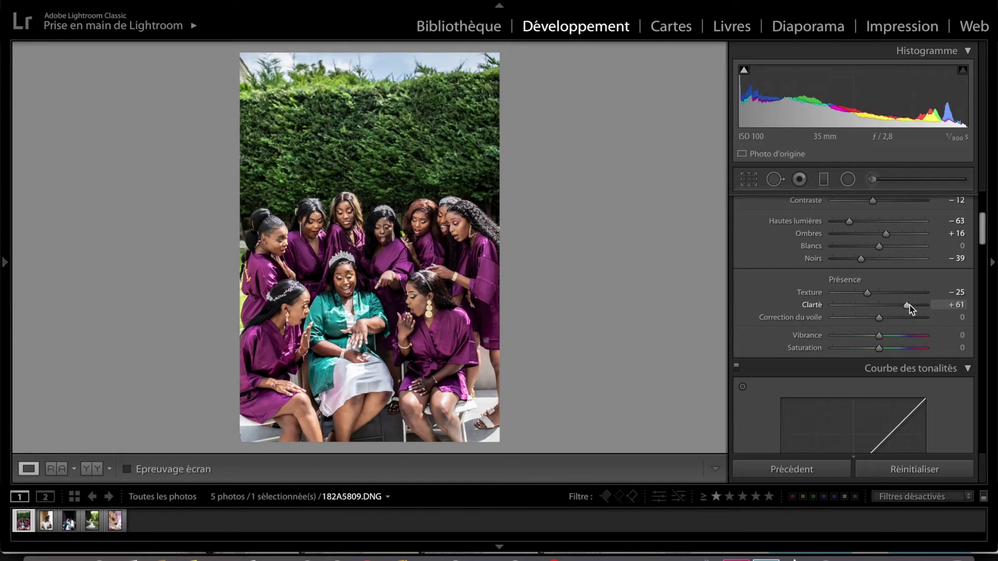
pyautogui.moveTo(909, 304); pyautogui.dragTo(917, 310)
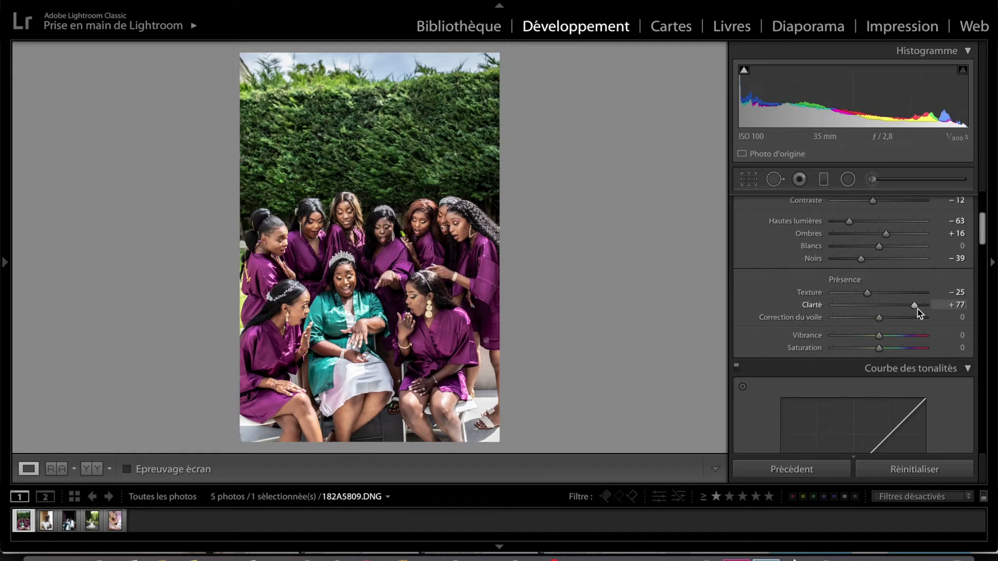
pyautogui.moveTo(917, 308); pyautogui.dragTo(888, 310)
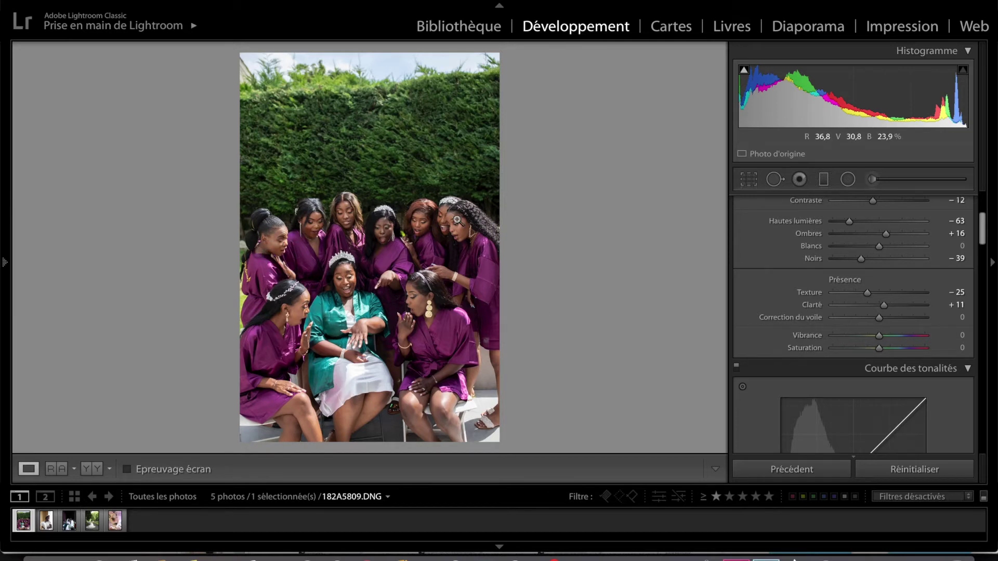
# Test a Vibrance boost, return Vibrance to 0, and set Saturation to +5.
pyautogui.moveTo(879, 336); pyautogui.dragTo(912, 337)
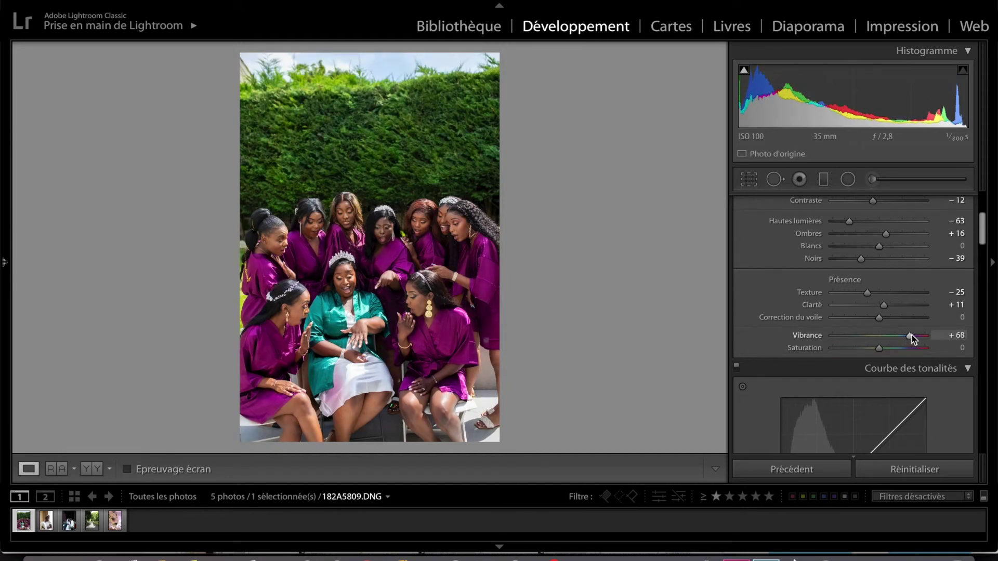
pyautogui.click(318, 223)
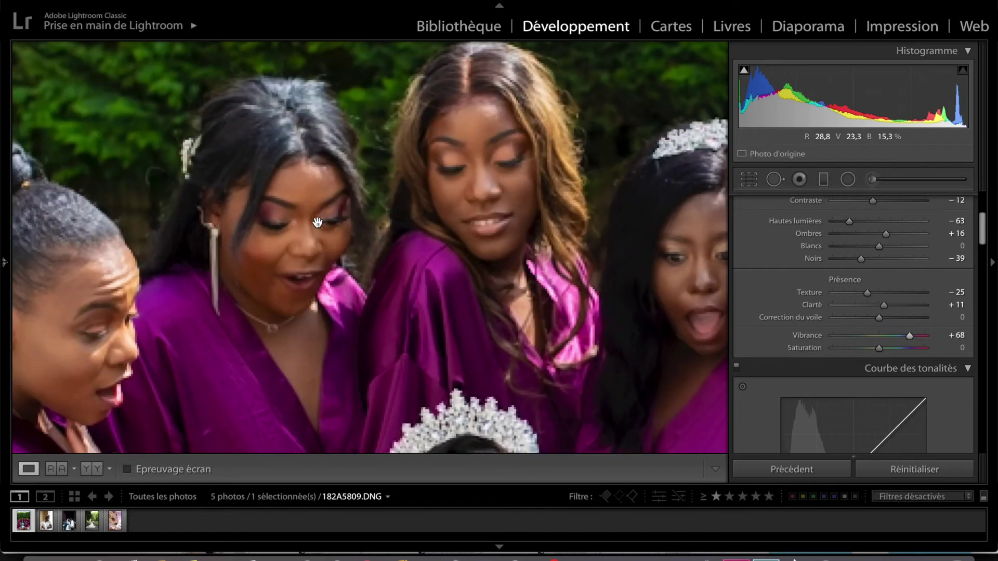
pyautogui.click(319, 258)
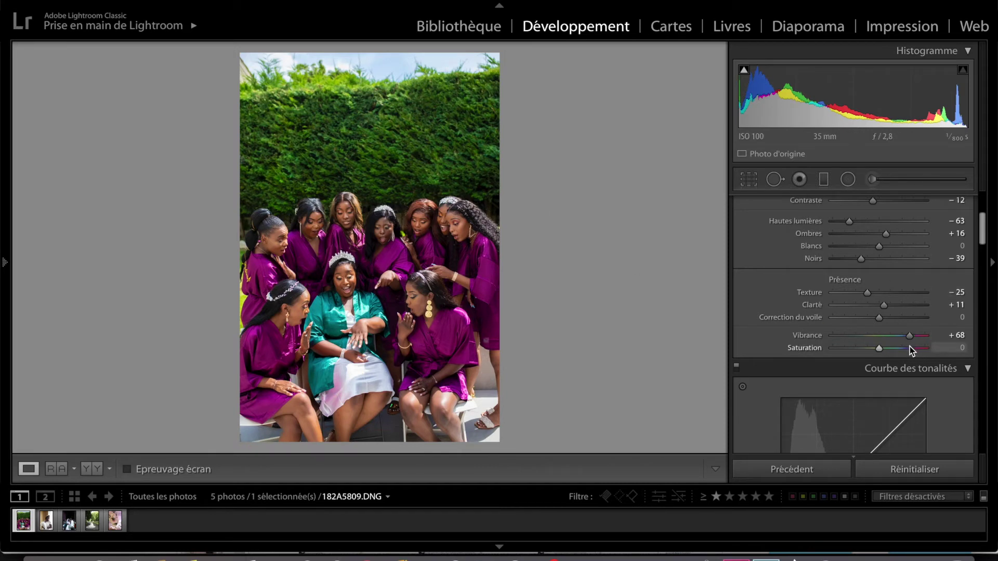
pyautogui.moveTo(909, 335); pyautogui.dragTo(878, 337)
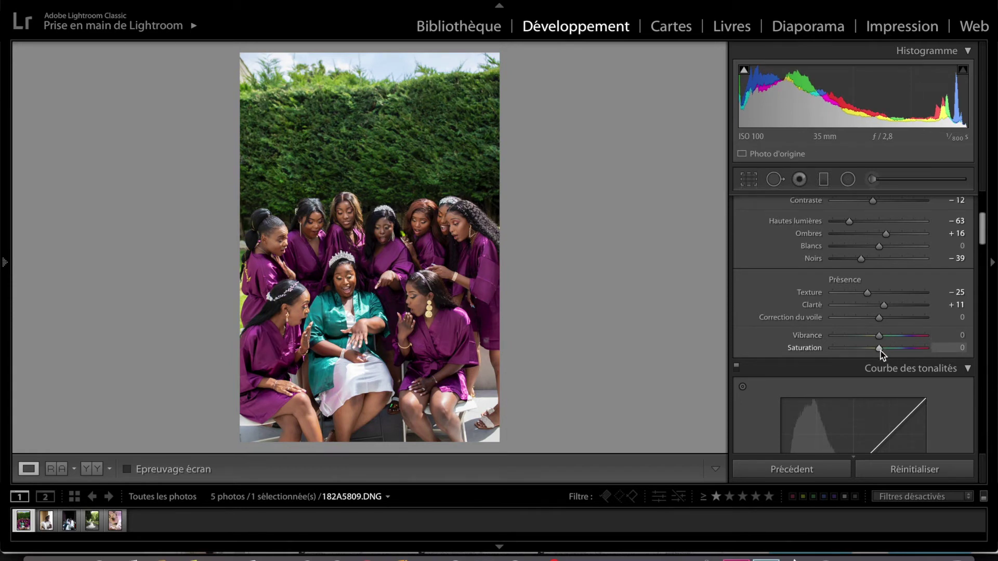
pyautogui.moveTo(879, 350); pyautogui.dragTo(882, 352)
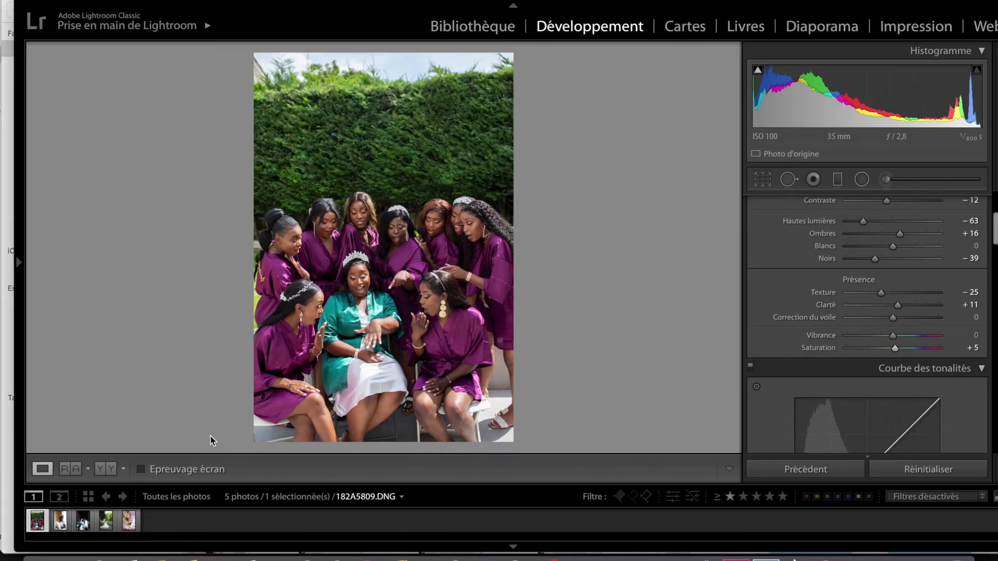
# View the bridesmaids photo in Before/After, return to Loupe, and select the bride portrait.
pyautogui.click(102, 473)
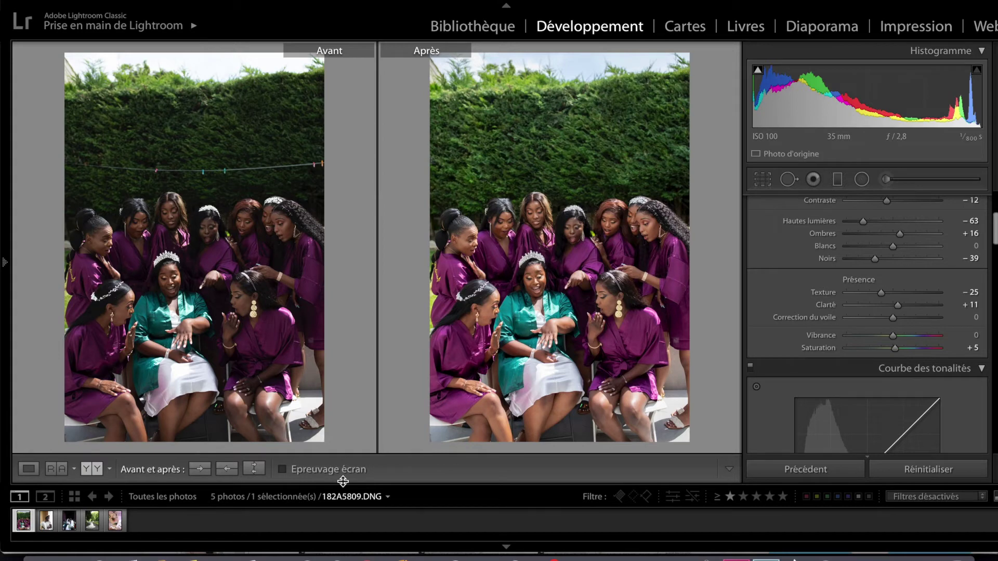
pyautogui.click(22, 466)
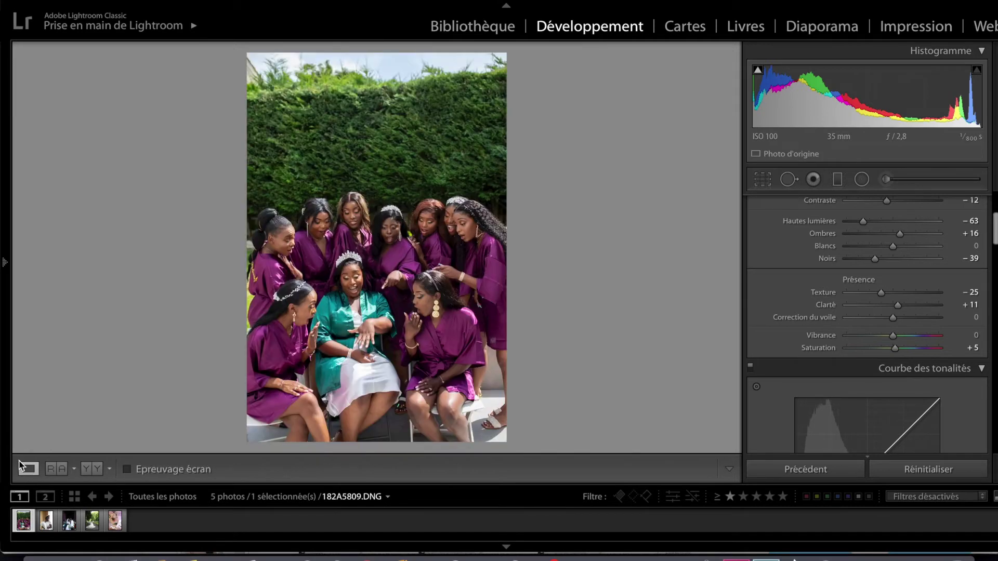
pyautogui.press('Right')
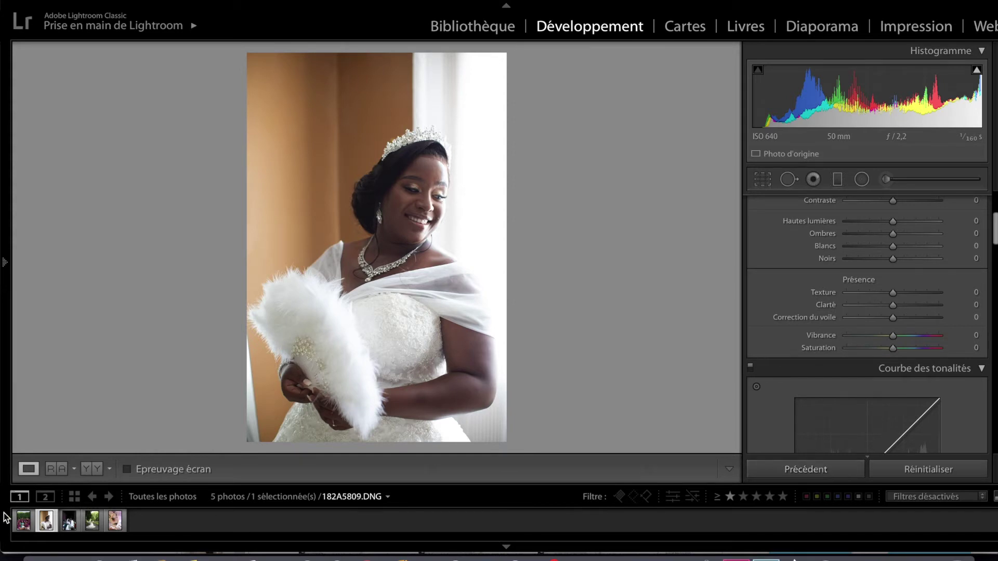
# Try Previous settings on the bride portrait, reset it, then open Copy Settings on the group photo.
pyautogui.click(838, 468)
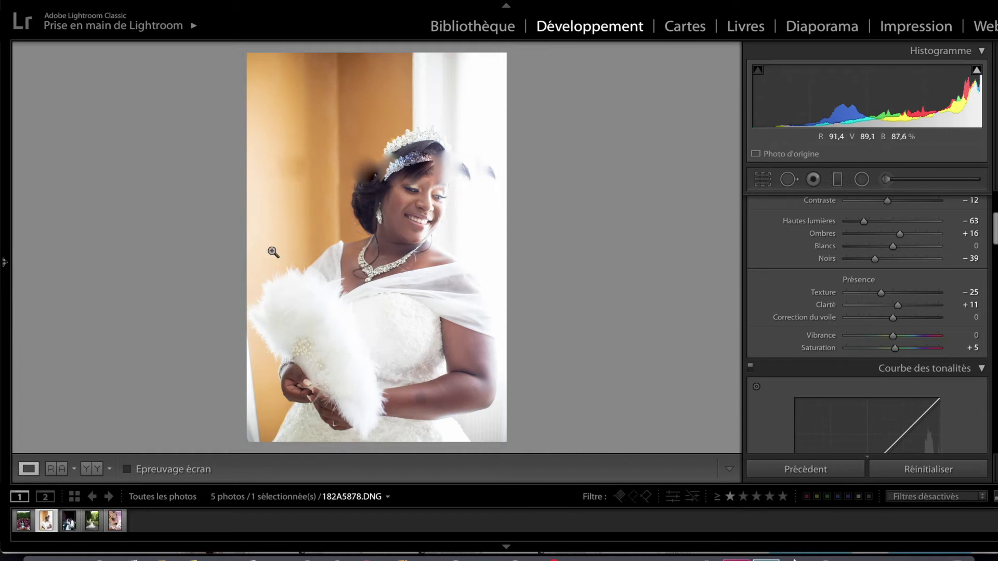
pyautogui.click(23, 521)
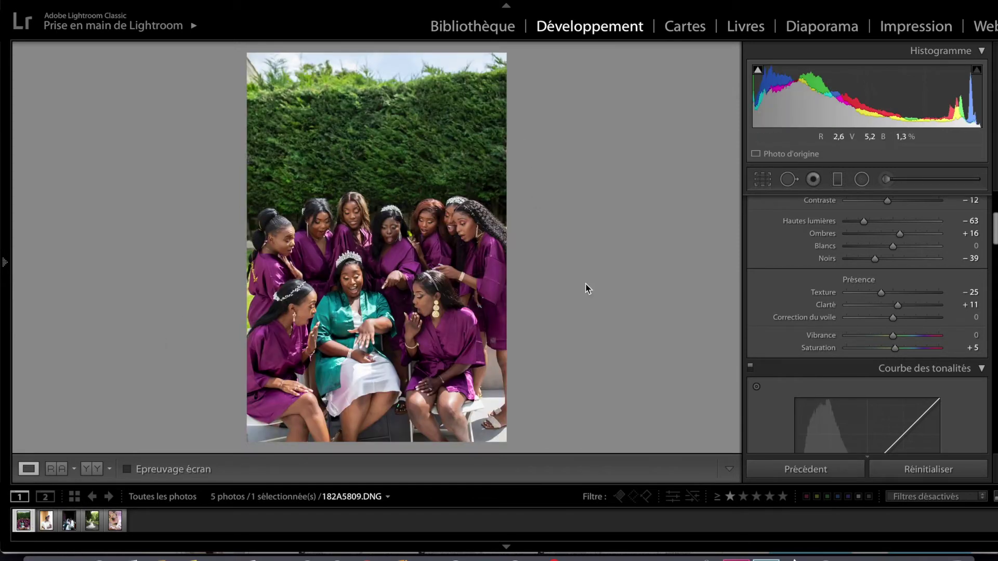
pyautogui.press('Right')
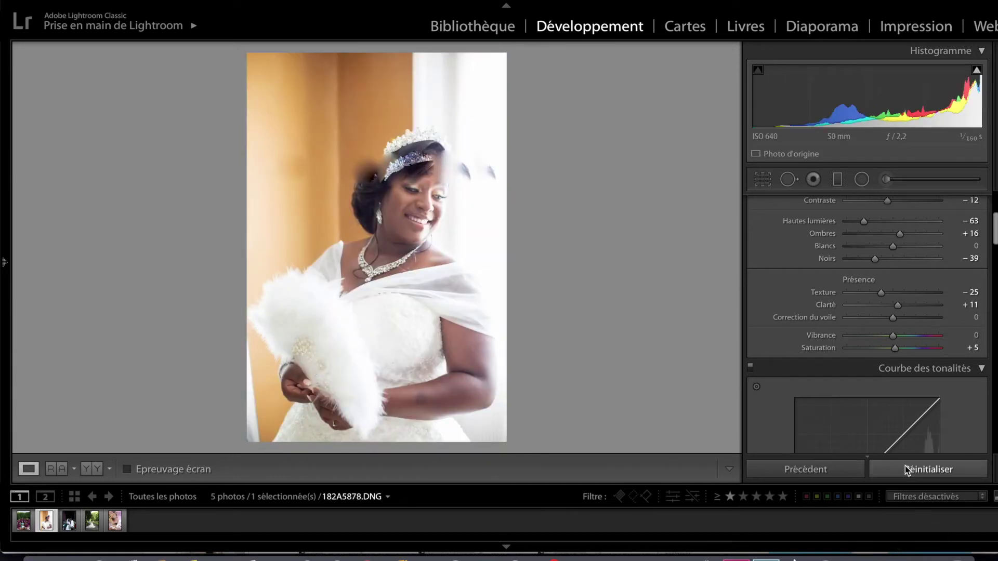
pyautogui.click(905, 469)
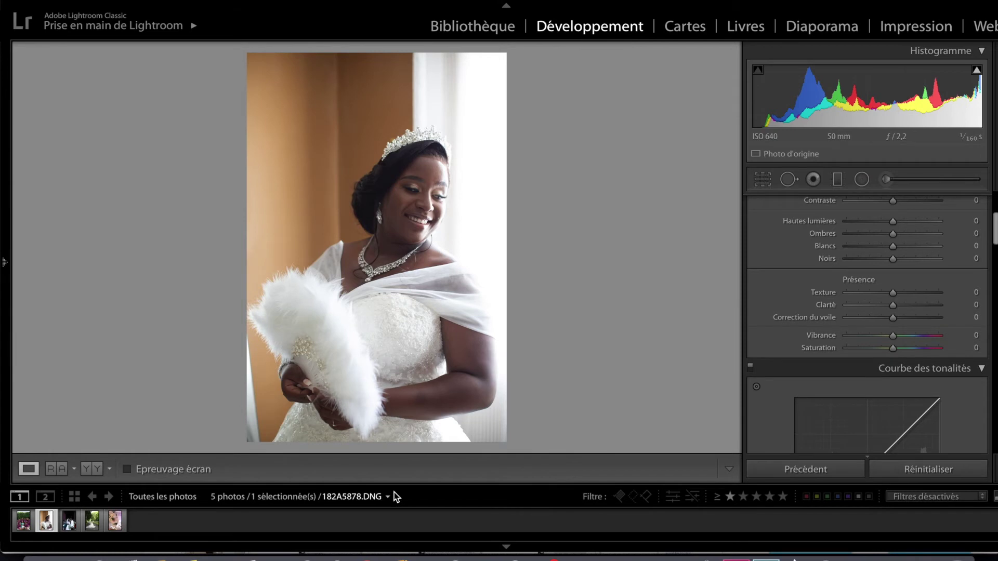
pyautogui.press('Left')
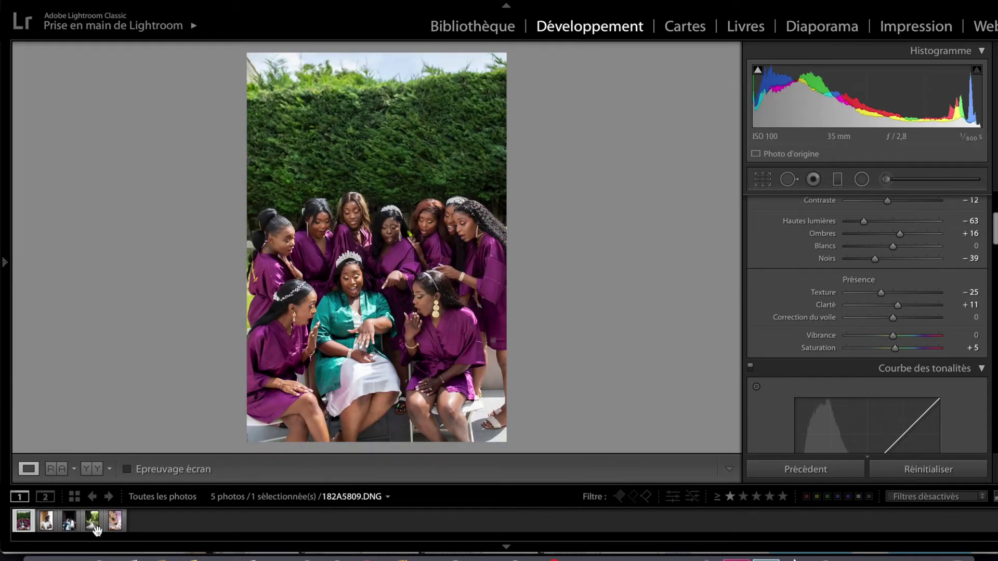
pyautogui.hotkey('ctrl', 'shift', 'c')
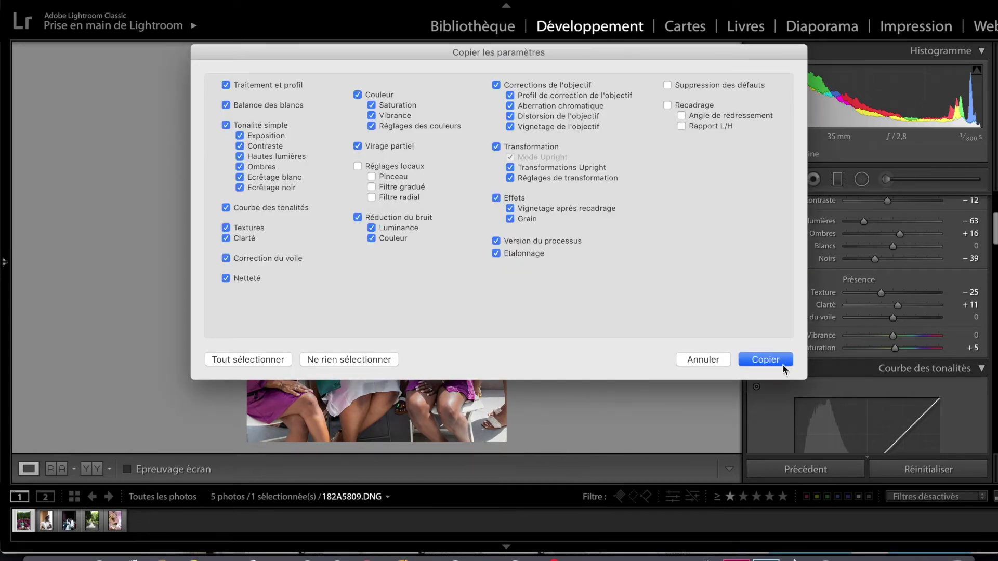
# Copy the bridesmaids photo's adjustments and paste them onto the bride portrait.
pyautogui.click(765, 360)
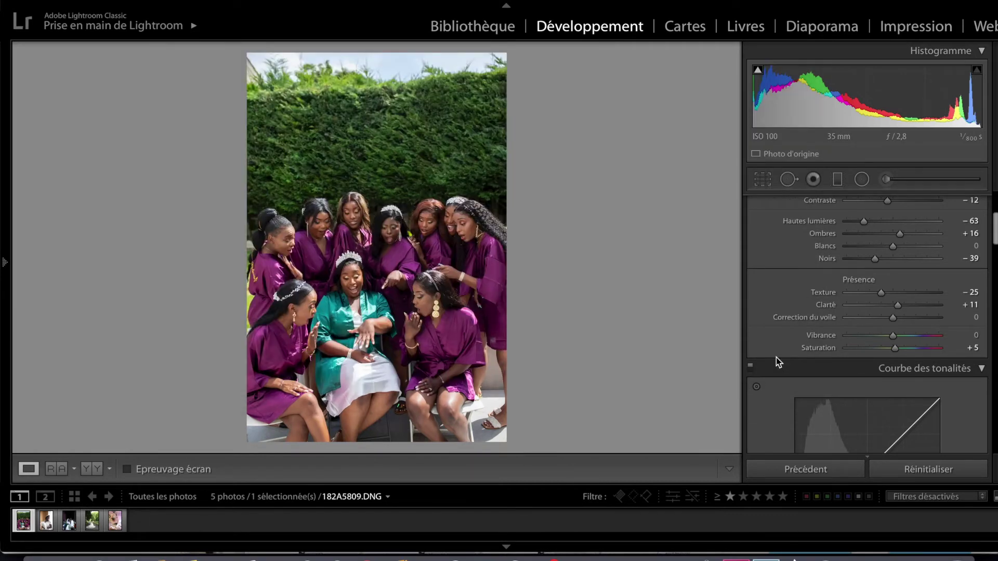
pyautogui.click(46, 520)
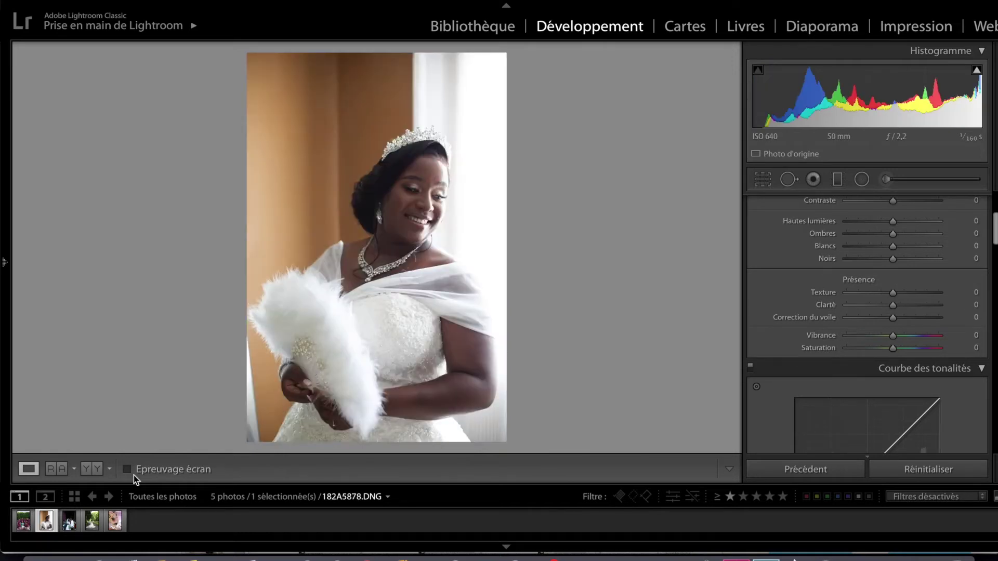
pyautogui.hotkey('ctrl', 'shift', 'v')
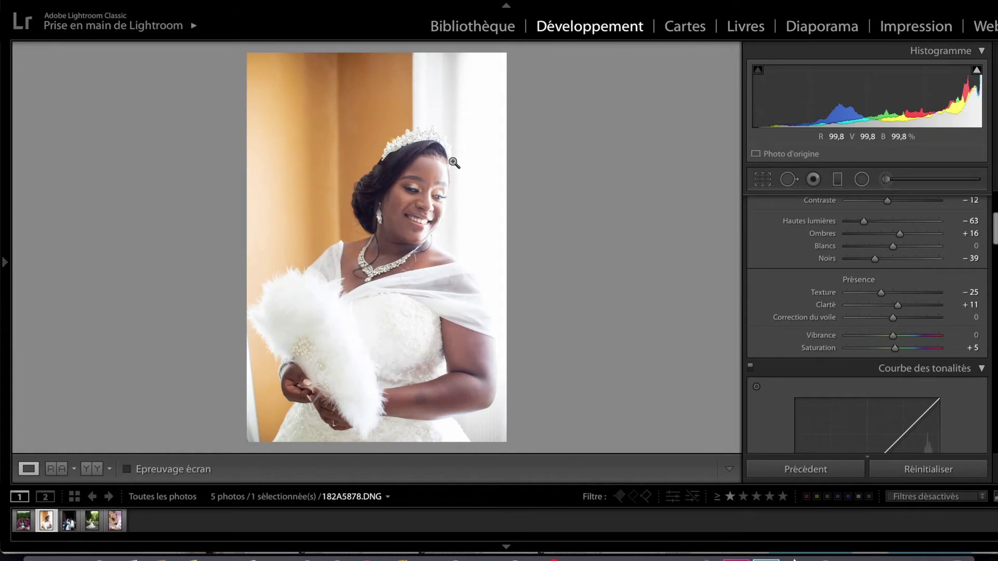
# Compare the bride portrait with the bridesmaids shot and check her face up close.
pyautogui.press('Left')
pyautogui.press('Right')
pyautogui.click(485, 257)
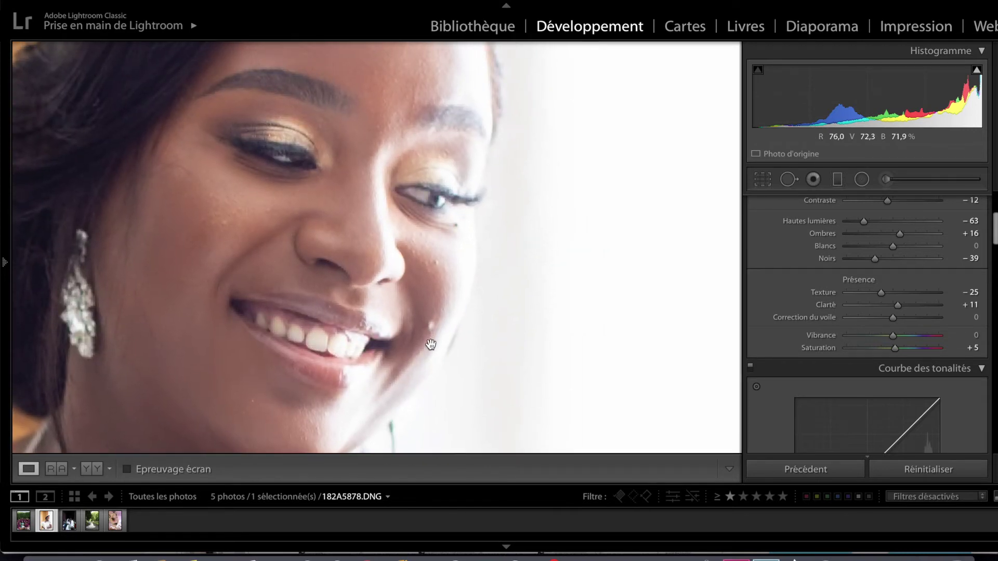
pyautogui.click(331, 319)
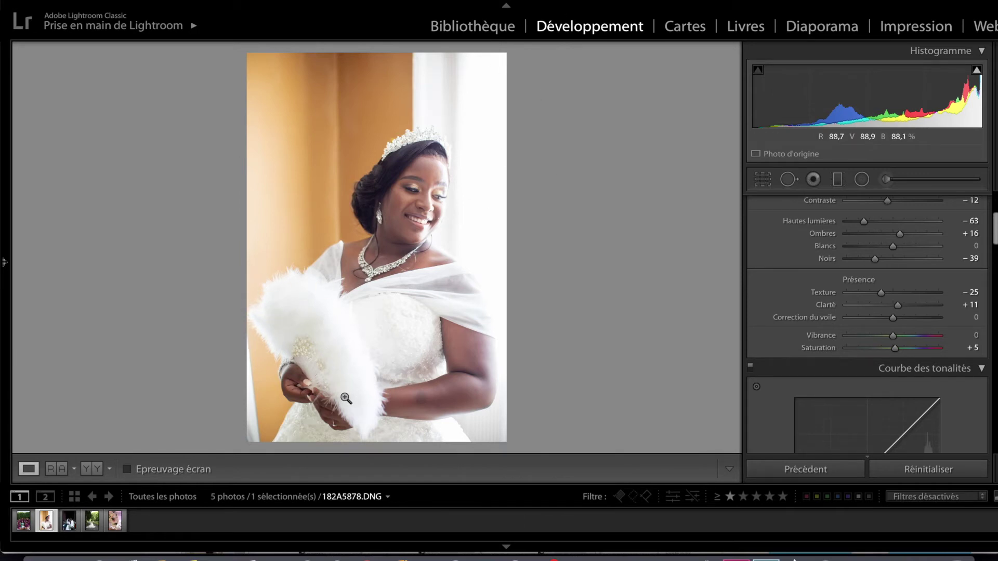
# Inspect the bouquet up close, then deepen the portrait's blacks to −65.
pyautogui.click(309, 334)
pyautogui.click(407, 292)
pyautogui.scroll(2, 903, 257)
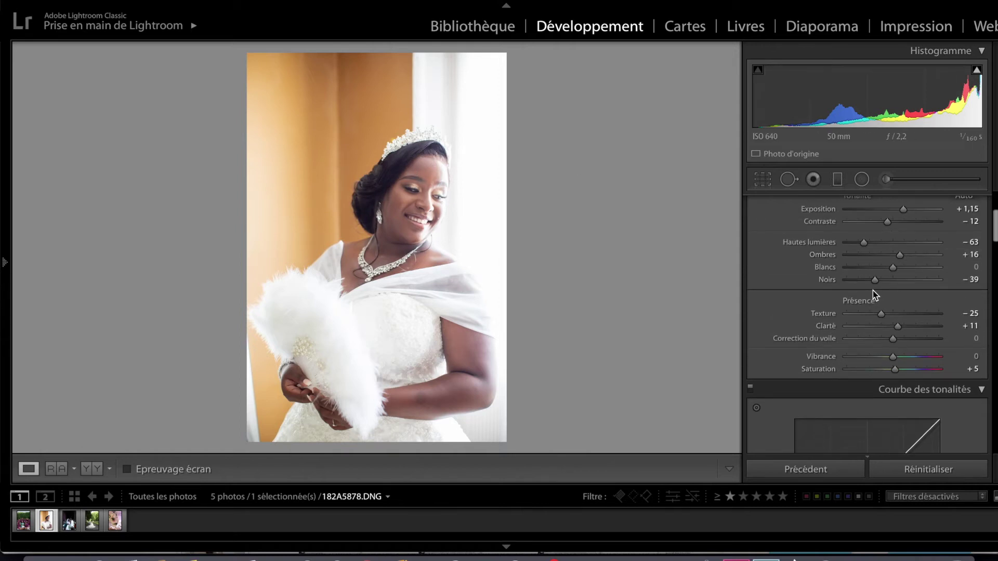
pyautogui.moveTo(876, 279); pyautogui.dragTo(868, 279)
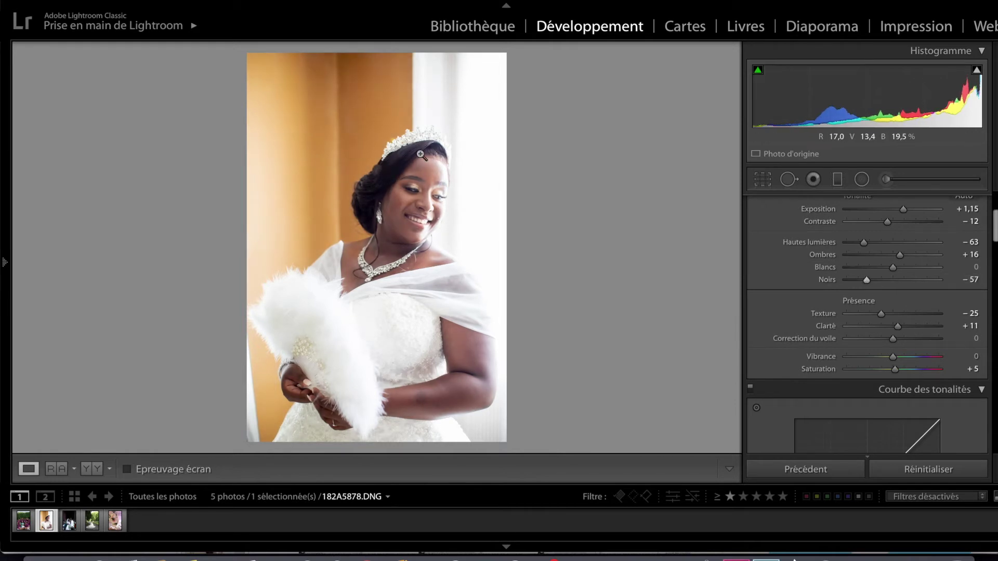
pyautogui.moveTo(867, 282); pyautogui.dragTo(864, 282)
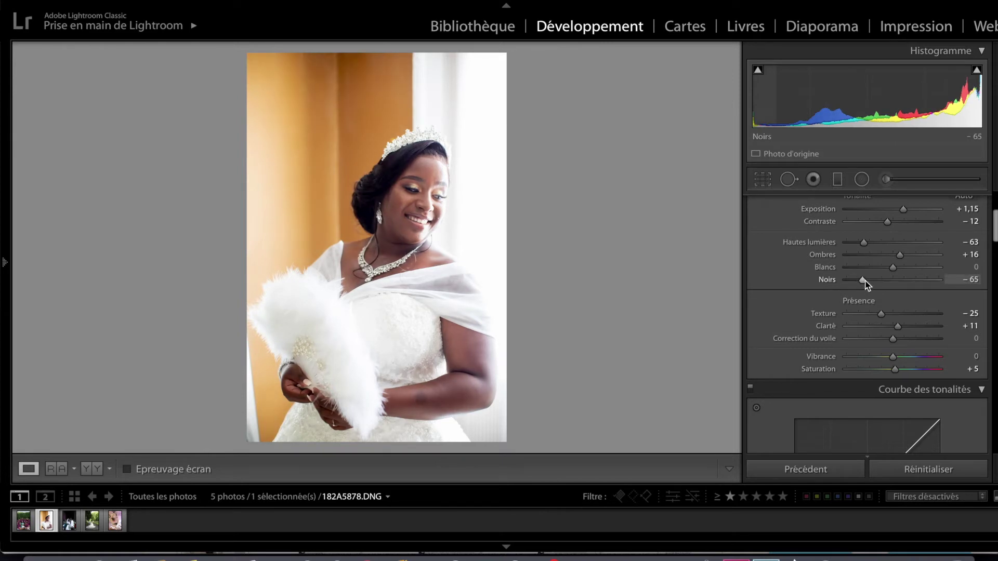
pyautogui.click(887, 180)
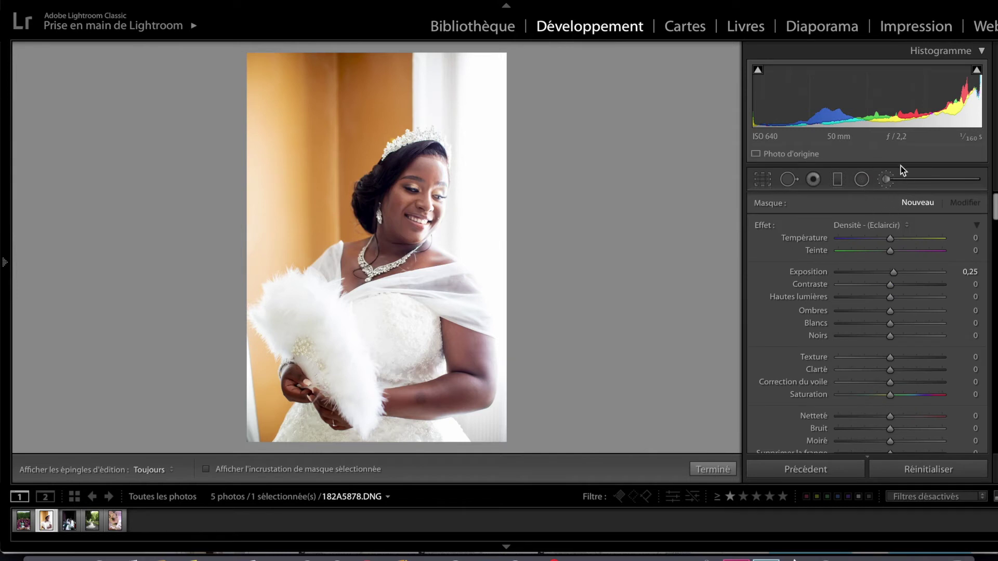
# Pick a darkening brush preset and set its local highlights to −96.
pyautogui.click(855, 228)
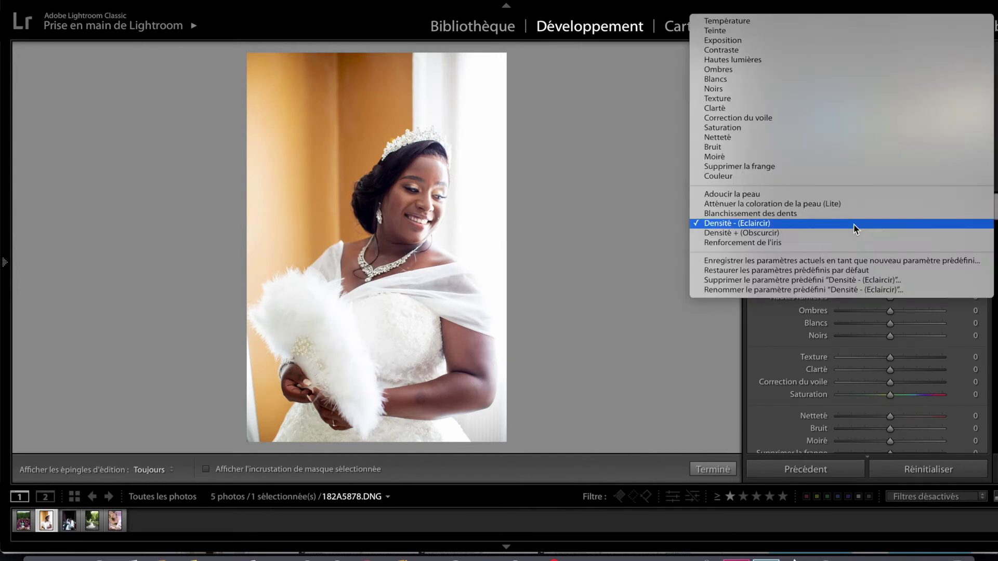
pyautogui.click(827, 234)
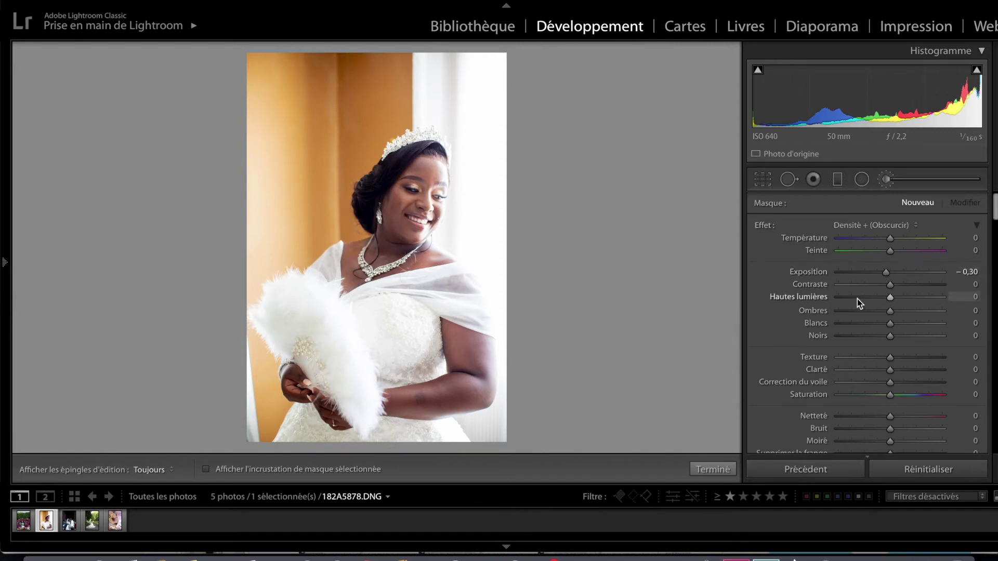
pyautogui.moveTo(886, 275); pyautogui.dragTo(887, 275)
pyautogui.click(840, 297)
pyautogui.scroll(3, 475, 186)
pyautogui.scroll(2, 477, 189)
# Paint the brush mask over the bright window and the white fur.
pyautogui.press('h')
pyautogui.moveTo(476, 188)
pyautogui.mouseDown()
pyautogui.moveTo(479, 82)
pyautogui.moveTo(481, 234)
pyautogui.moveTo(494, 278)
pyautogui.moveTo(463, 68)
pyautogui.moveTo(458, 125)
pyautogui.moveTo(492, 257)
pyautogui.mouseUp()
pyautogui.press('h')
pyautogui.press('h')
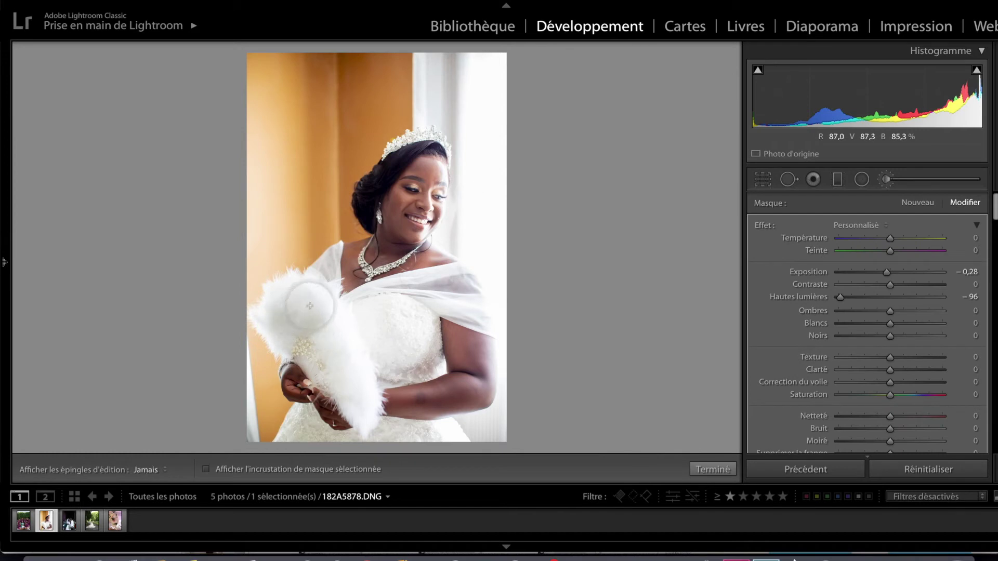
pyautogui.moveTo(335, 357)
pyautogui.mouseDown()
pyautogui.moveTo(345, 395)
pyautogui.moveTo(356, 379)
pyautogui.moveTo(334, 312)
pyautogui.moveTo(319, 297)
pyautogui.moveTo(290, 301)
pyautogui.moveTo(298, 321)
pyautogui.mouseUp()
pyautogui.press('h')
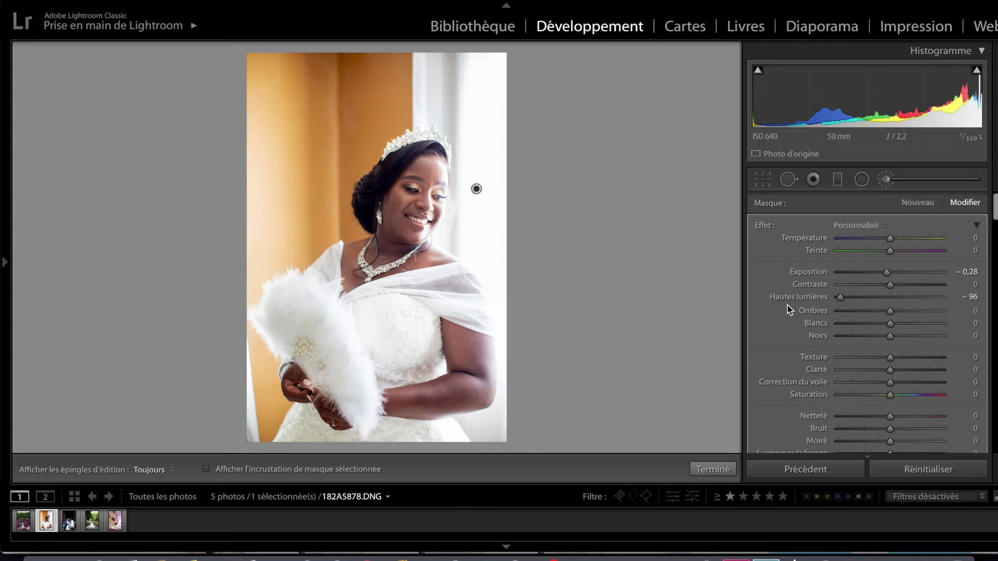
pyautogui.moveTo(270, 356)
pyautogui.mouseDown()
pyautogui.moveTo(284, 312)
pyautogui.moveTo(355, 357)
pyautogui.mouseUp()
# Set the brushed area's shadows to 100 and exposure to −0.50.
pyautogui.moveTo(892, 311)
pyautogui.mouseDown()
pyautogui.moveTo(904, 317)
pyautogui.moveTo(853, 311)
pyautogui.moveTo(970, 318)
pyautogui.mouseUp()
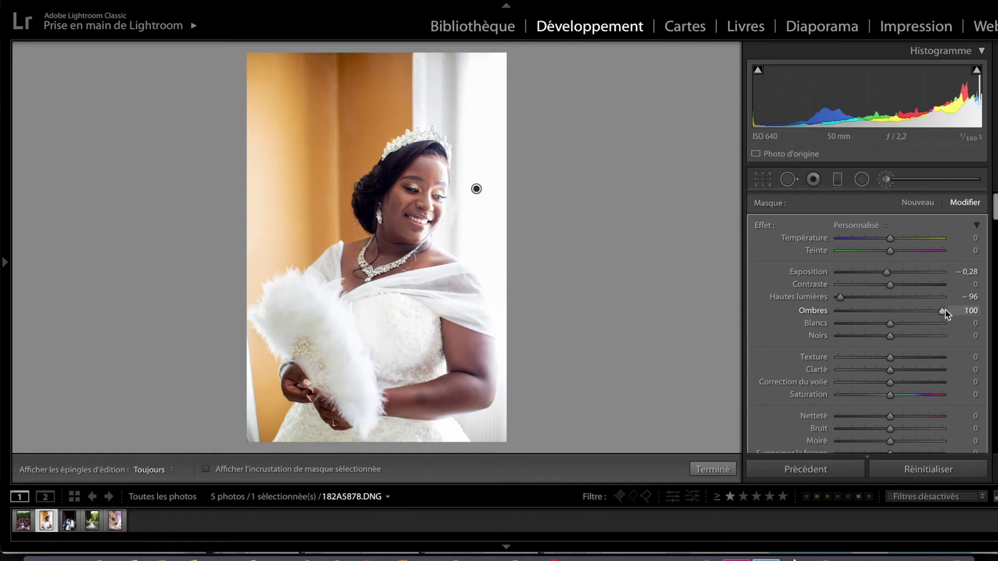
pyautogui.moveTo(887, 277); pyautogui.dragTo(884, 275)
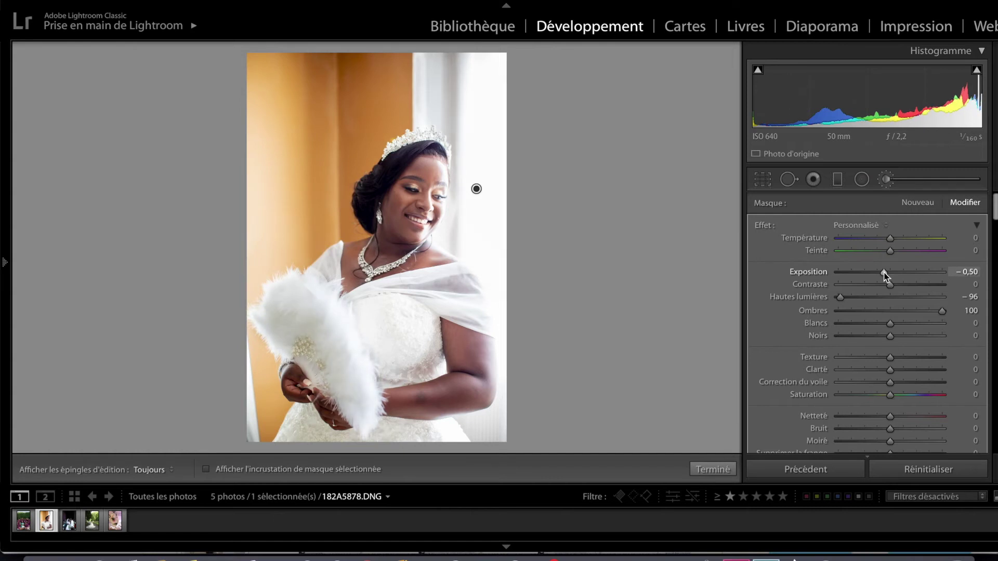
pyautogui.click(884, 180)
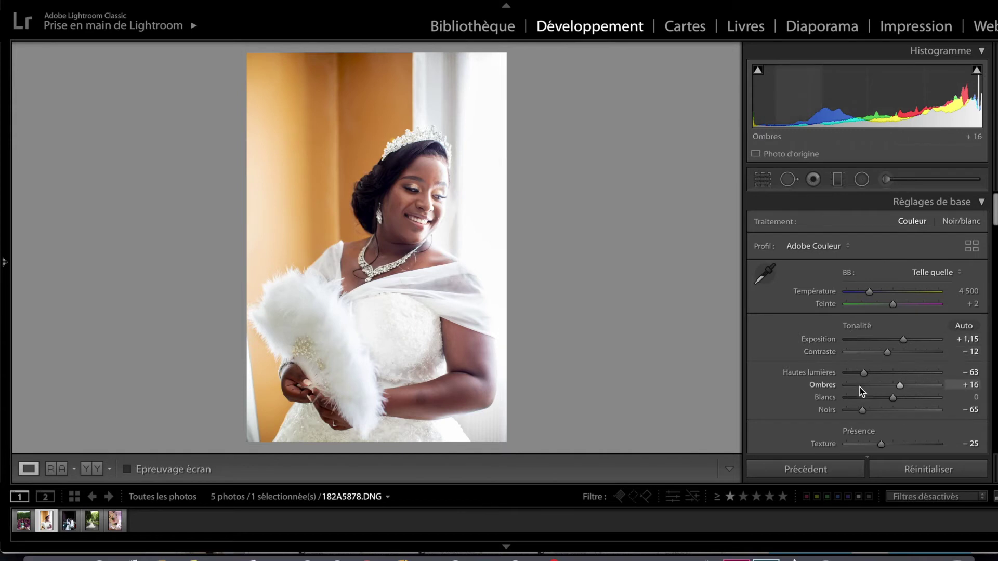
# Settle the portrait's global highlights at −88 and zoom in on the bride's face.
pyautogui.moveTo(863, 378); pyautogui.dragTo(838, 374)
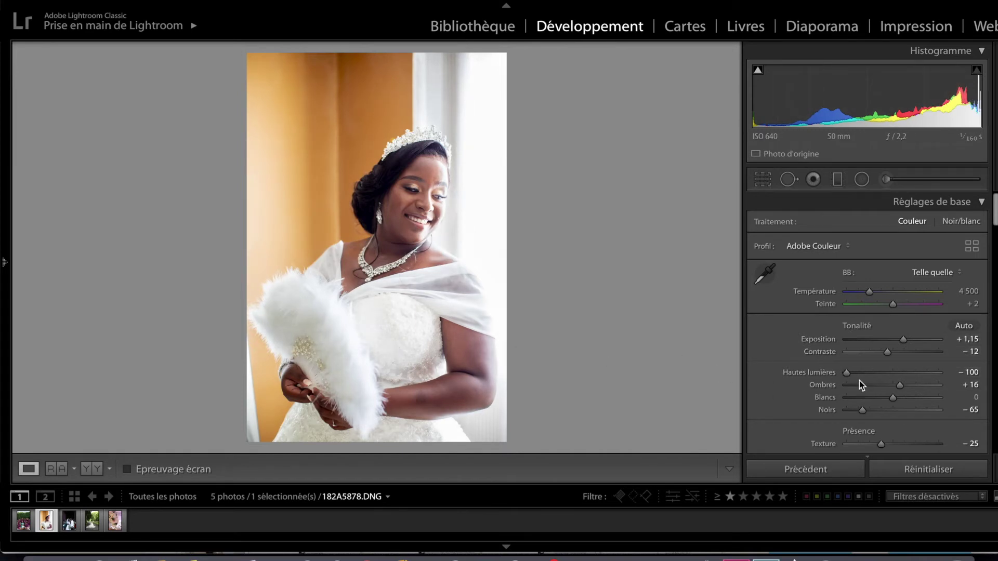
pyautogui.moveTo(847, 377); pyautogui.dragTo(880, 378)
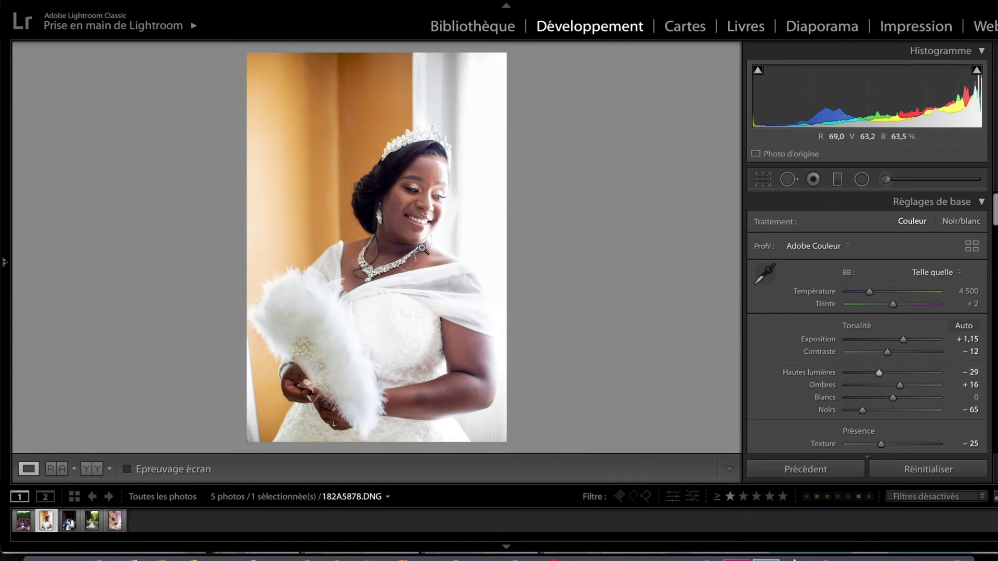
pyautogui.moveTo(877, 374); pyautogui.dragTo(845, 373)
pyautogui.moveTo(844, 373); pyautogui.dragTo(851, 374)
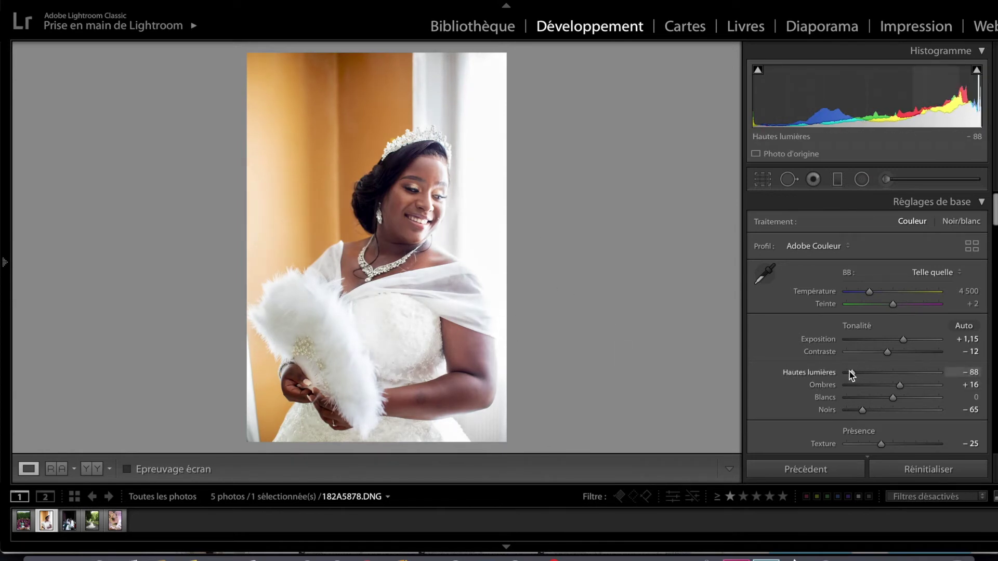
pyautogui.click(440, 211)
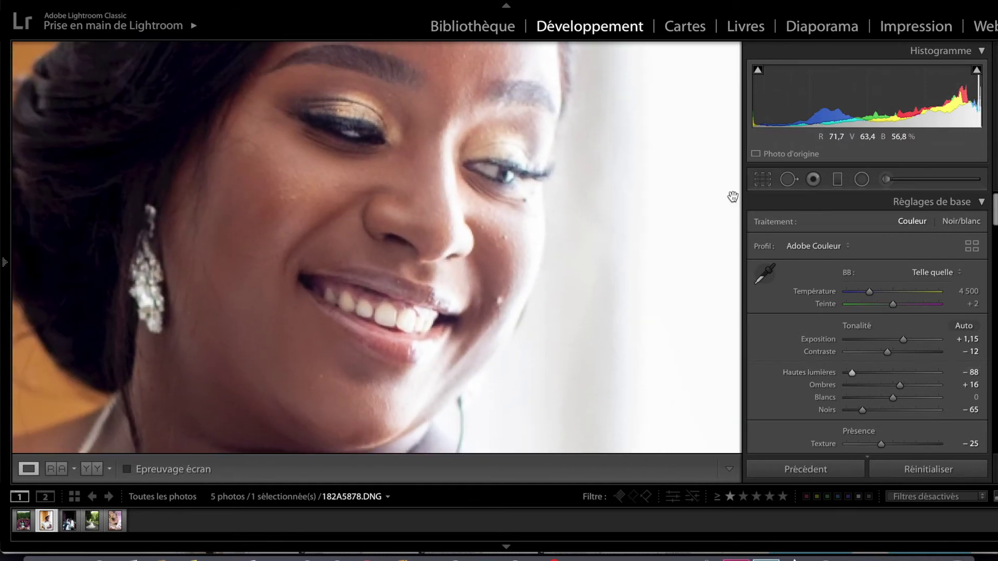
# Heal two blemishes on the bride's chin with Spot Removal in Heal mode.
pyautogui.click(790, 180)
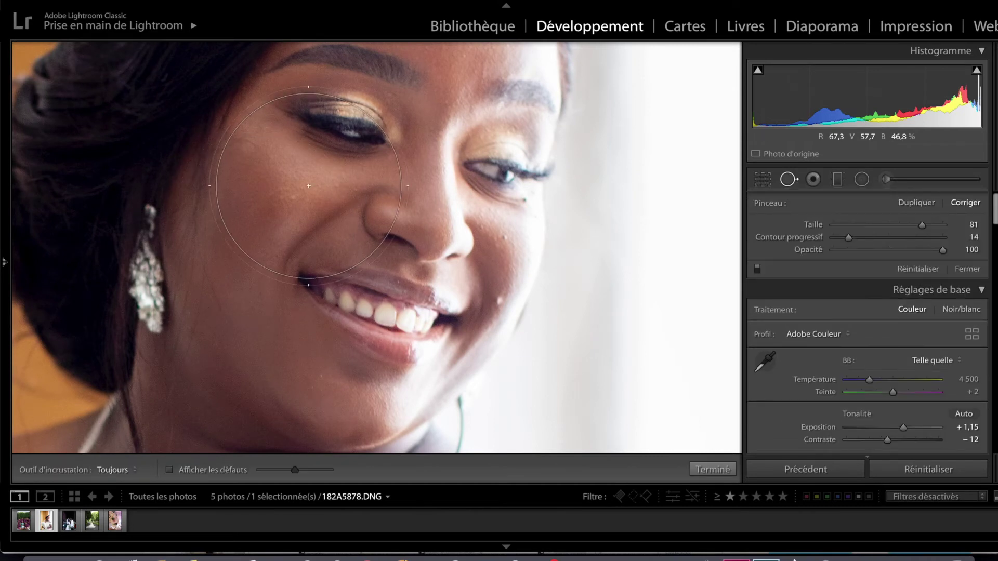
pyautogui.scroll(-5, 312, 184)
pyautogui.scroll(-3, 318, 180)
pyautogui.scroll(-3, 272, 212)
pyautogui.scroll(-2, 279, 272)
pyautogui.scroll(2, 299, 317)
pyautogui.scroll(2, 307, 328)
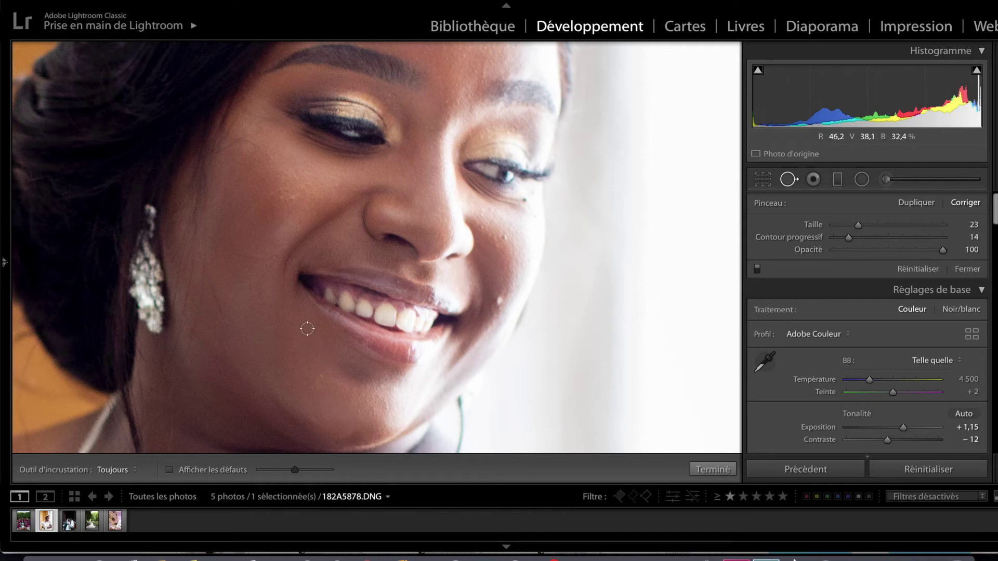
pyautogui.scroll(3, 307, 328)
pyautogui.scroll(3, 307, 328)
pyautogui.scroll(-5, 307, 329)
pyautogui.scroll(-2, 345, 326)
pyautogui.scroll(1, 345, 326)
pyautogui.scroll(1, 344, 326)
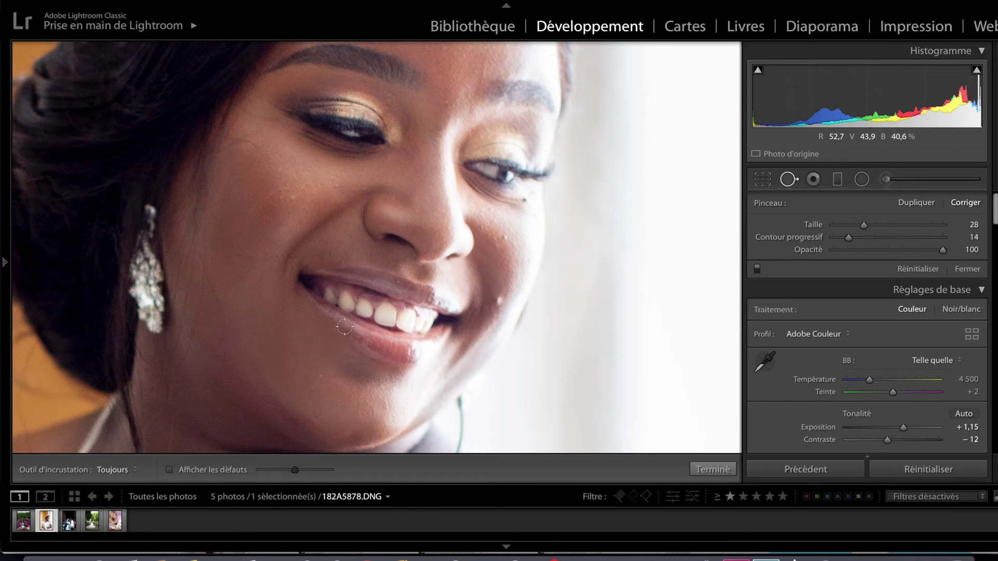
pyautogui.click(321, 373)
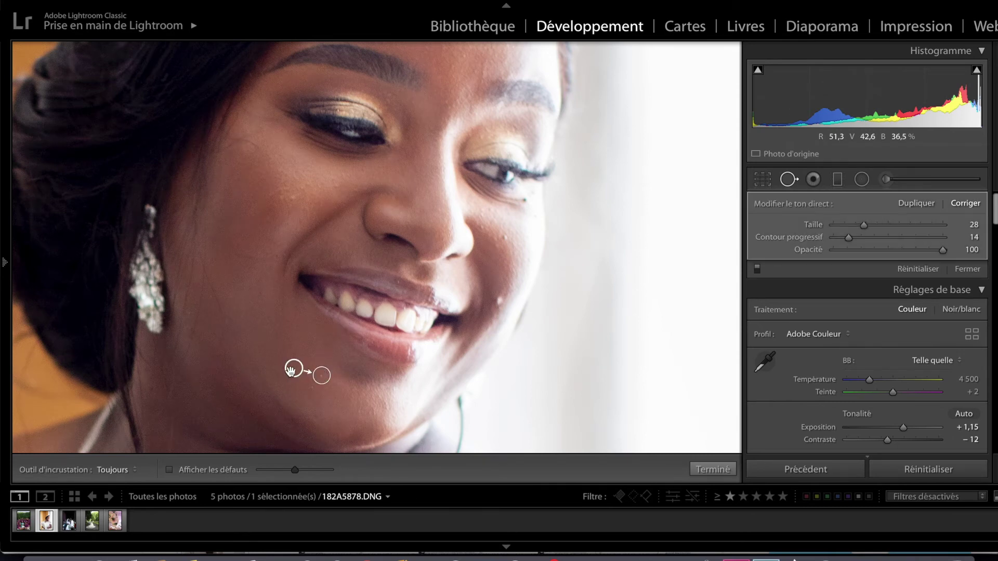
pyautogui.moveTo(294, 366); pyautogui.dragTo(314, 361)
pyautogui.click(310, 383)
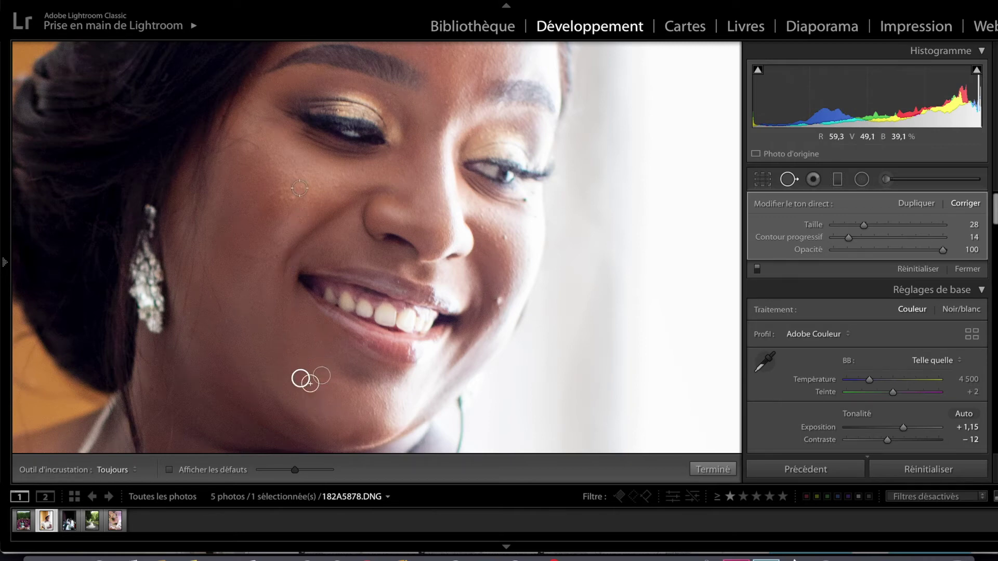
# Heal the left-cheek blemish, enlarging the spot and sourcing clean skin.
pyautogui.click(272, 194)
pyautogui.moveTo(289, 201); pyautogui.dragTo(367, 166)
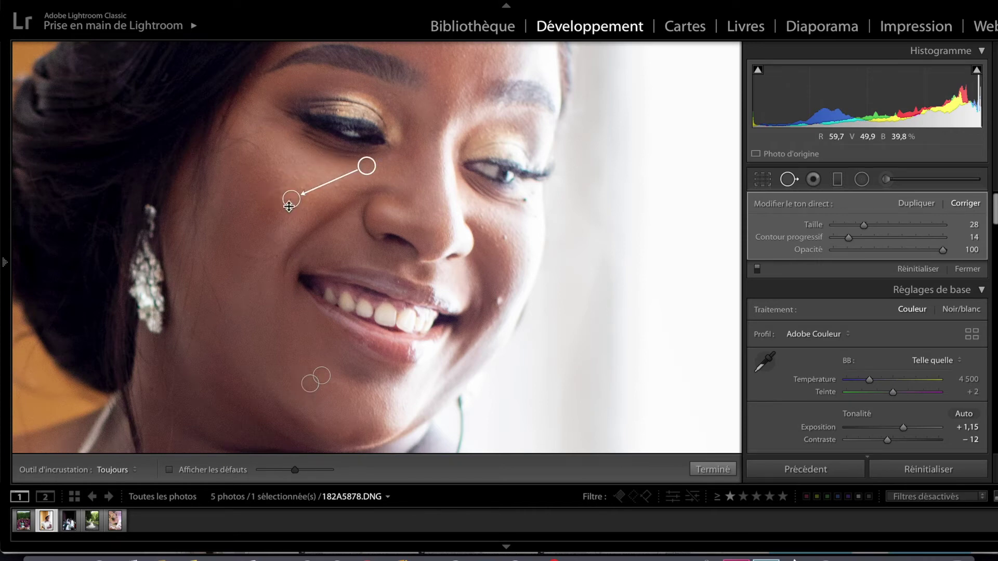
pyautogui.moveTo(289, 206); pyautogui.dragTo(288, 212)
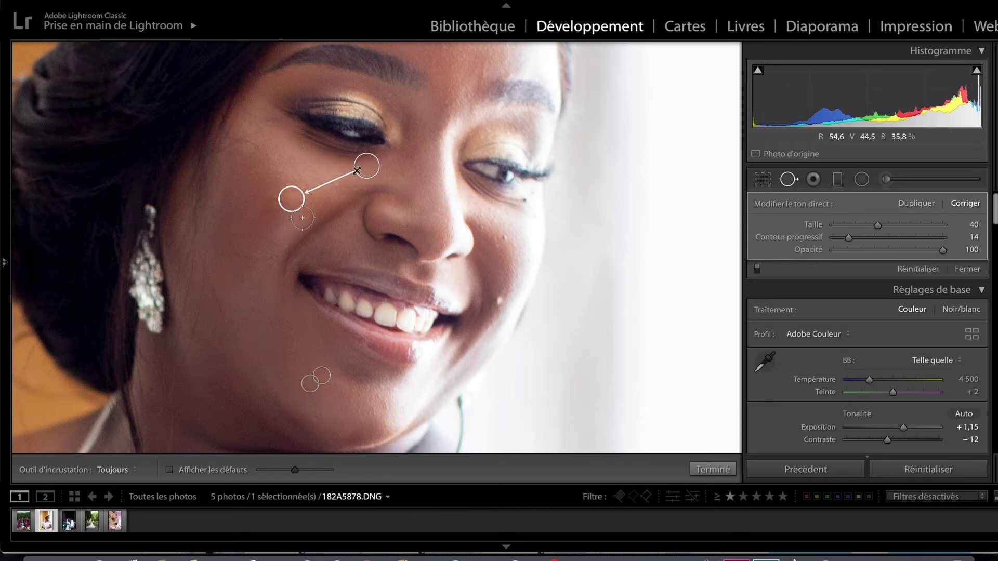
pyautogui.moveTo(364, 168); pyautogui.dragTo(268, 216)
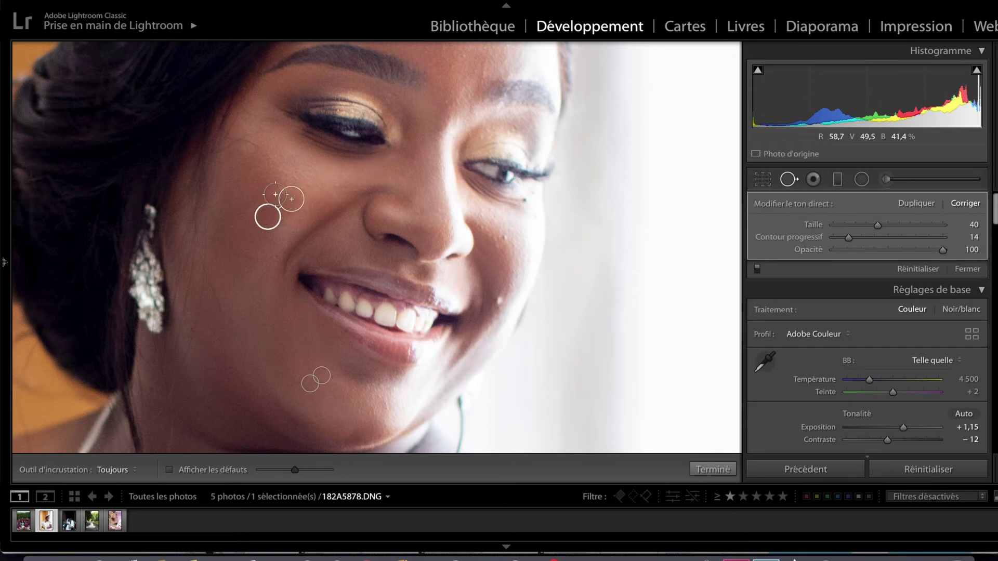
pyautogui.moveTo(276, 194); pyautogui.dragTo(265, 179)
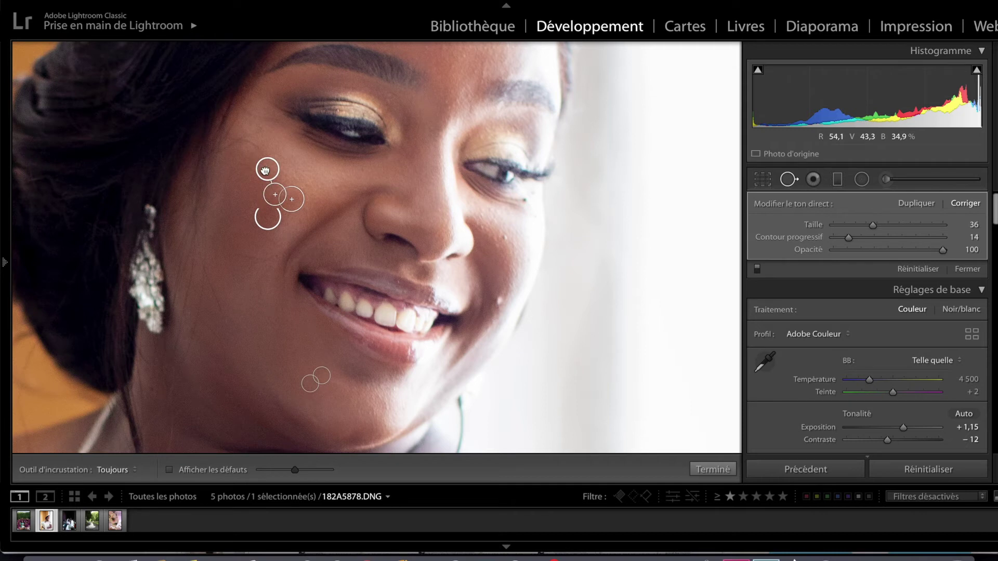
# Heal two right-cheek spots and a mark beside the eye, then view the whole photo.
pyautogui.click(497, 304)
pyautogui.moveTo(441, 245); pyautogui.dragTo(496, 284)
pyautogui.click(503, 241)
pyautogui.moveTo(484, 222); pyautogui.dragTo(511, 254)
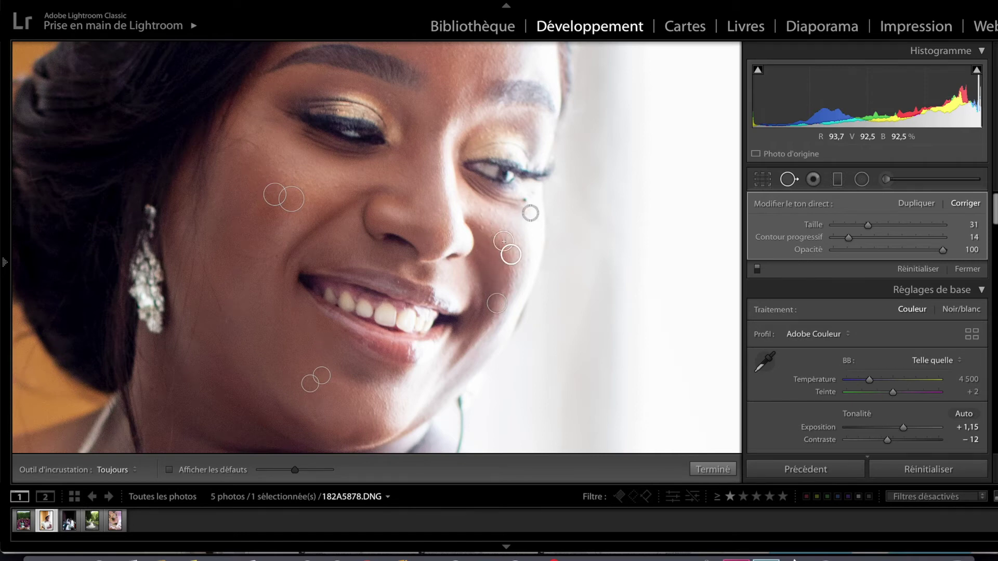
pyautogui.click(524, 199)
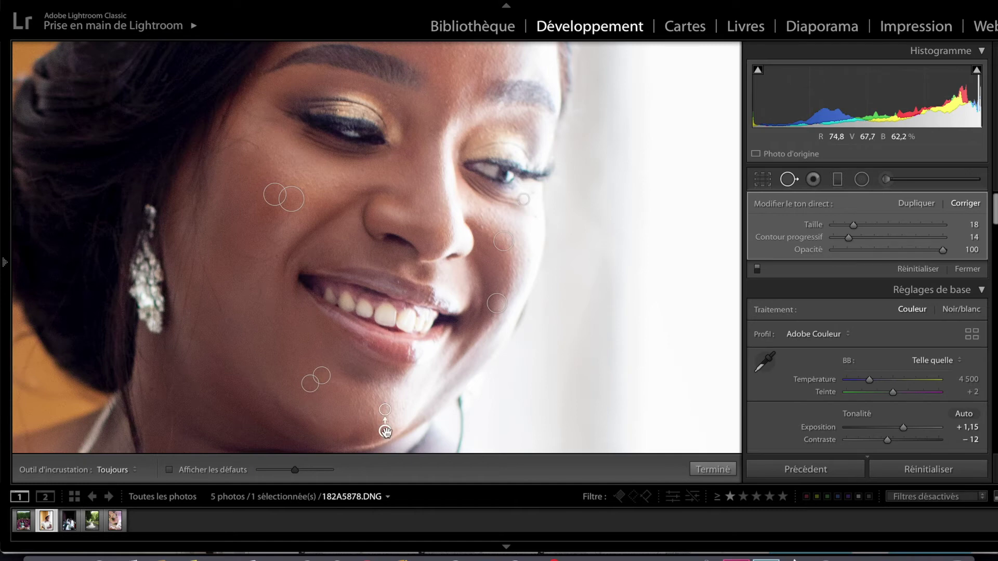
pyautogui.click(713, 469)
pyautogui.click(577, 340)
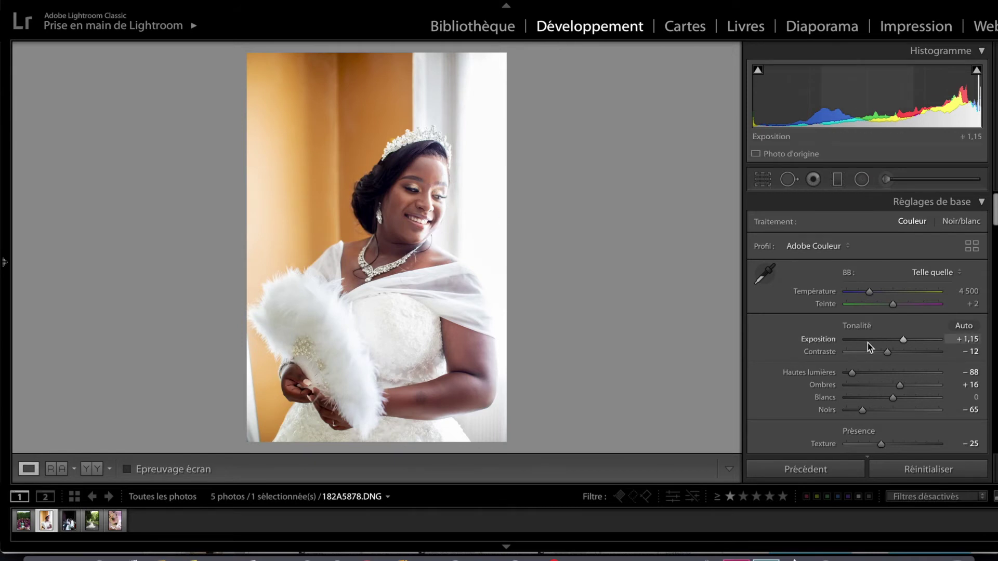
# Drop the bride portrait's exposure to +0.90 and bring Lens Corrections into view.
pyautogui.moveTo(906, 343); pyautogui.dragTo(903, 341)
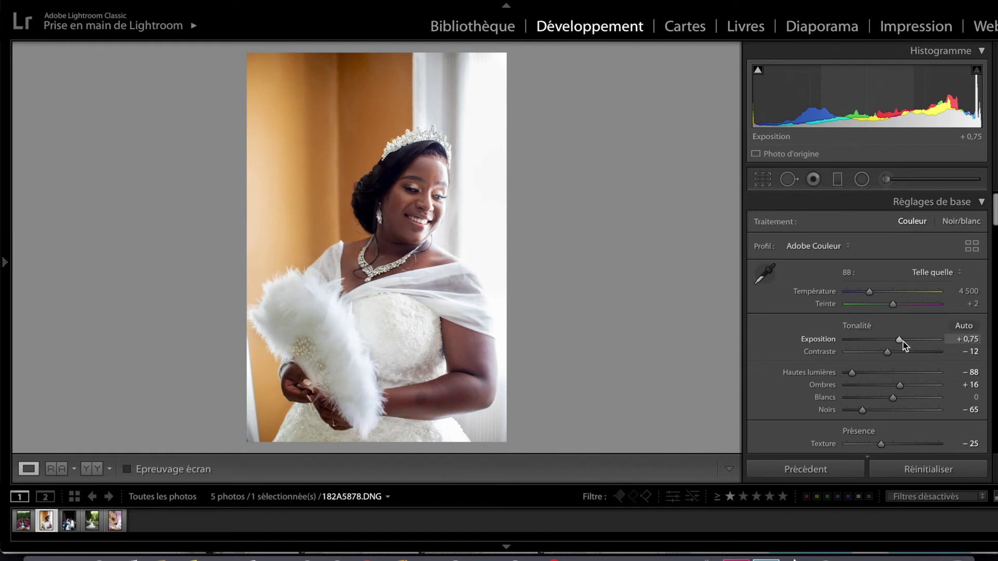
pyautogui.moveTo(904, 342); pyautogui.dragTo(905, 341)
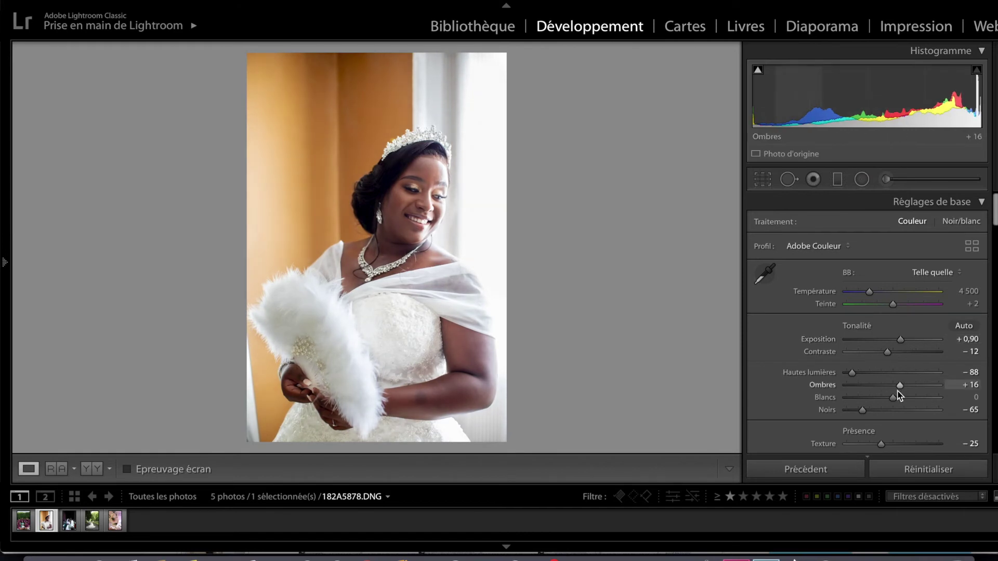
pyautogui.scroll(-1, 883, 401)
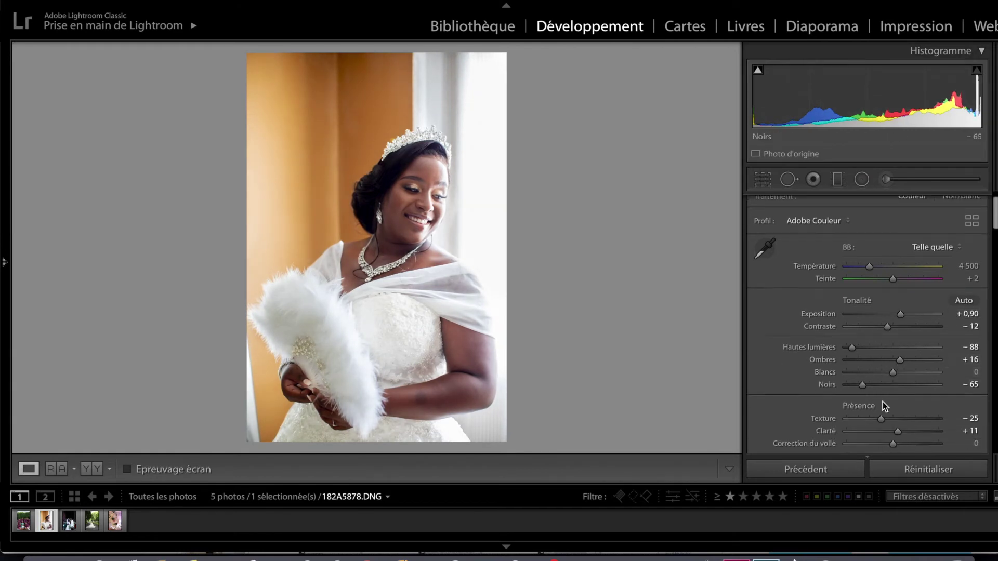
pyautogui.scroll(-9, 883, 401)
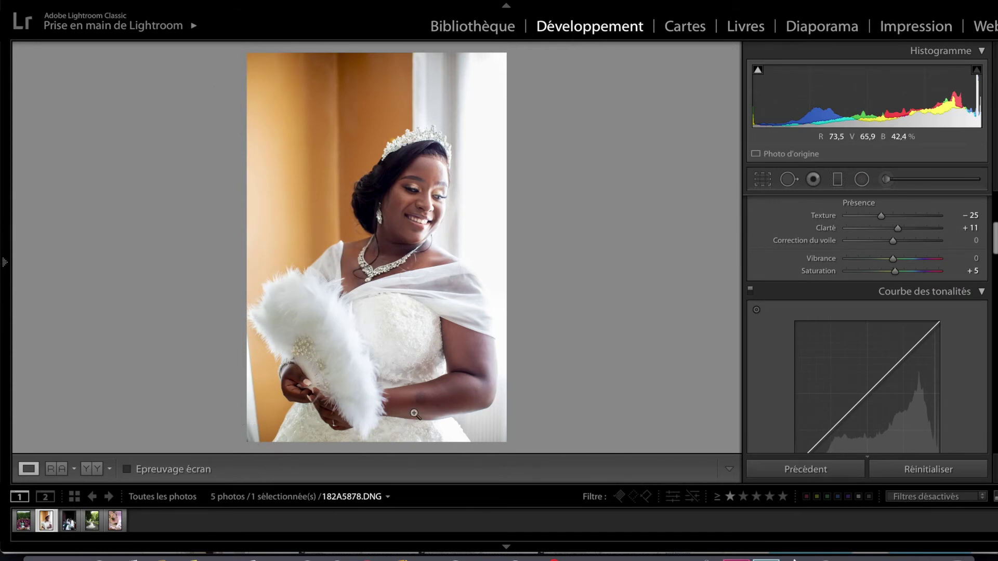
pyautogui.scroll(-5, 996, 416)
pyautogui.scroll(-5, 996, 416)
pyautogui.scroll(-5, 996, 416)
pyautogui.scroll(-5, 996, 416)
pyautogui.scroll(-2, 997, 416)
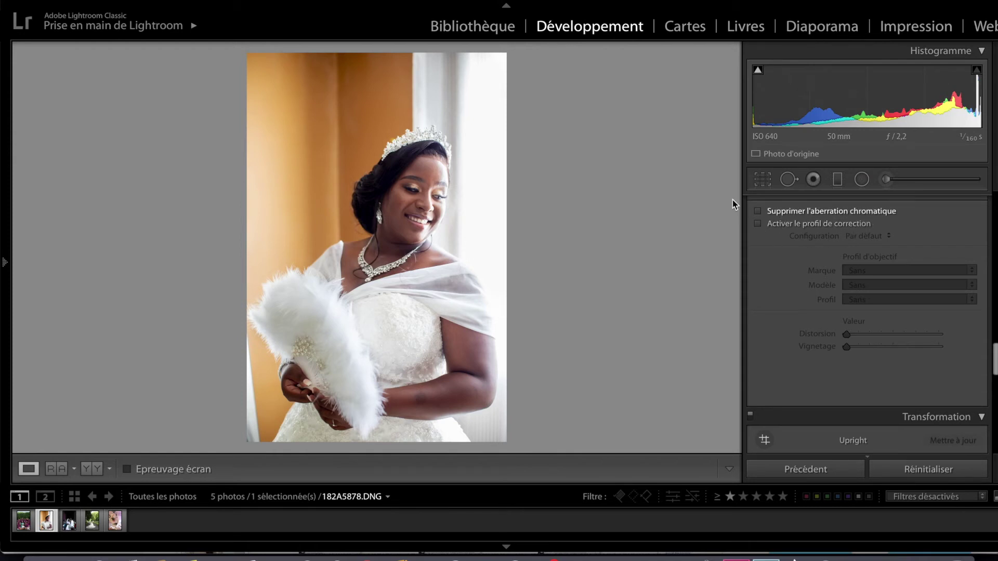
# Enable the Canon lens profile correction and lift shadows to +39.
pyautogui.click(786, 228)
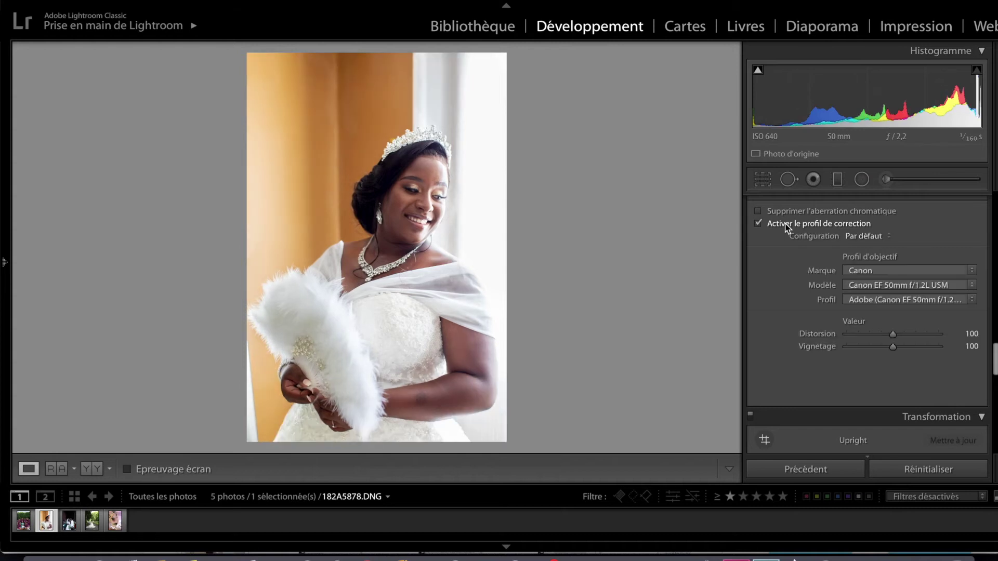
pyautogui.scroll(5, 862, 245)
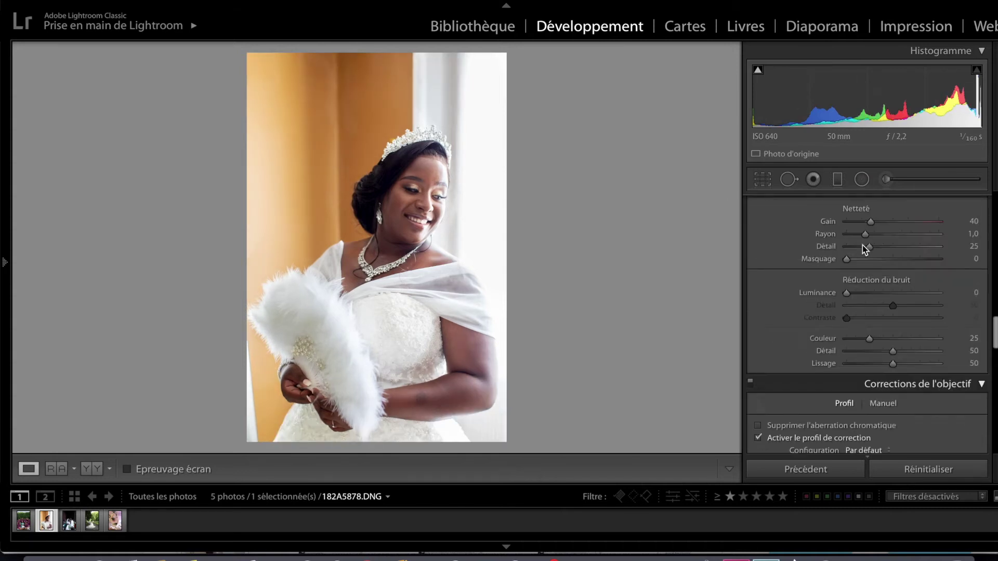
pyautogui.scroll(5, 862, 245)
pyautogui.scroll(-1, 862, 250)
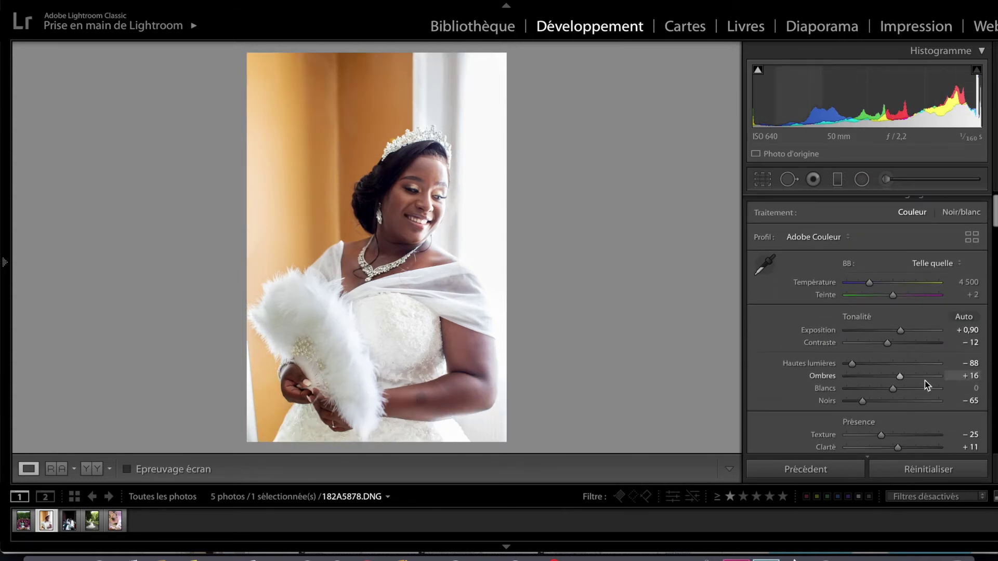
pyautogui.moveTo(903, 377); pyautogui.dragTo(909, 378)
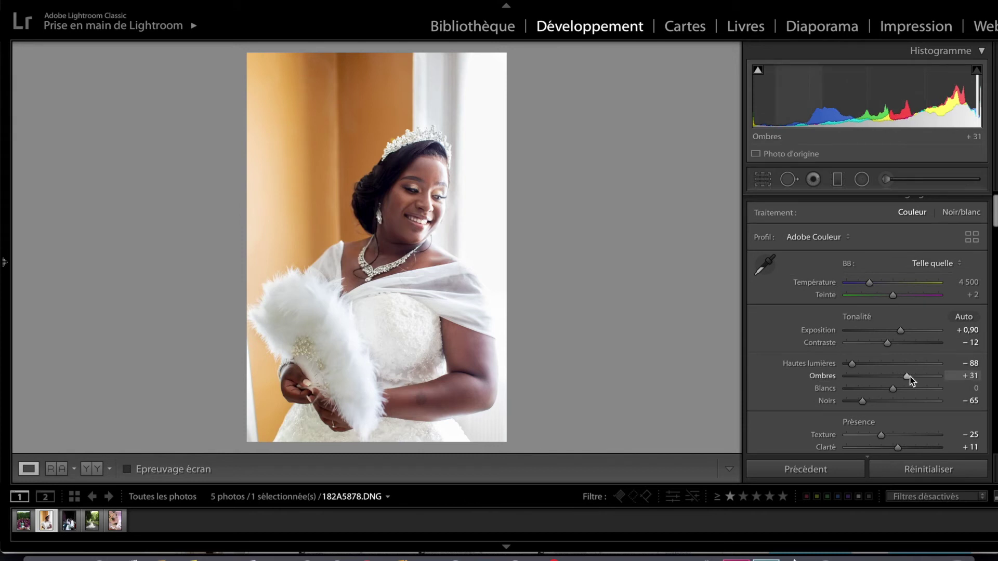
pyautogui.scroll(2, 913, 375)
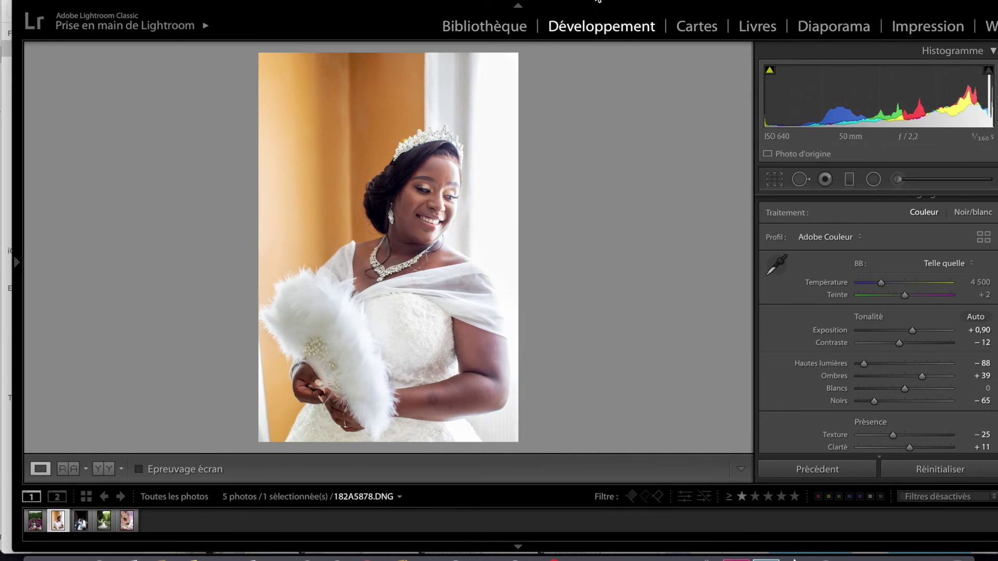
# Compare the bride portrait before and after, then copy all its develop settings.
pyautogui.click(106, 471)
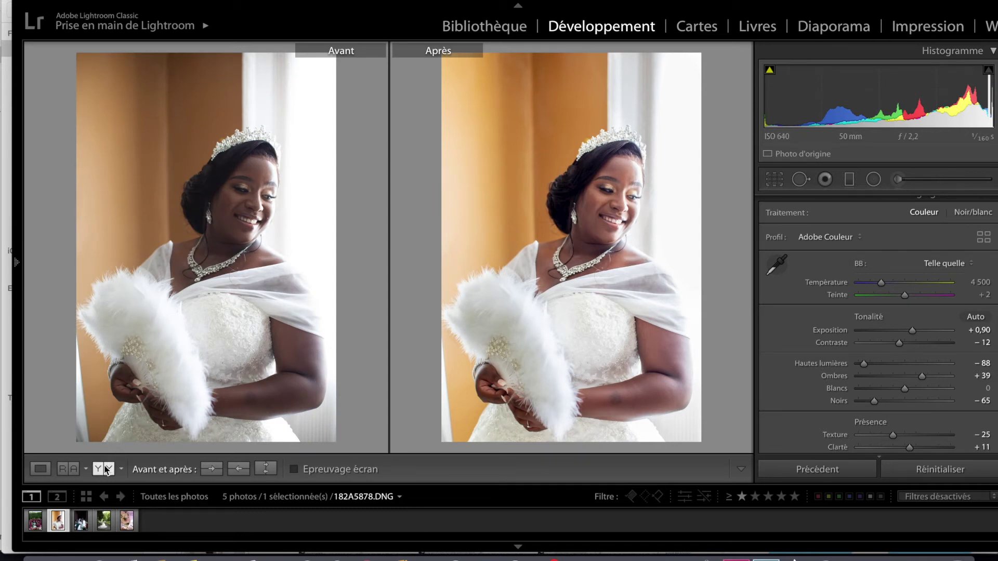
pyautogui.press('Left')
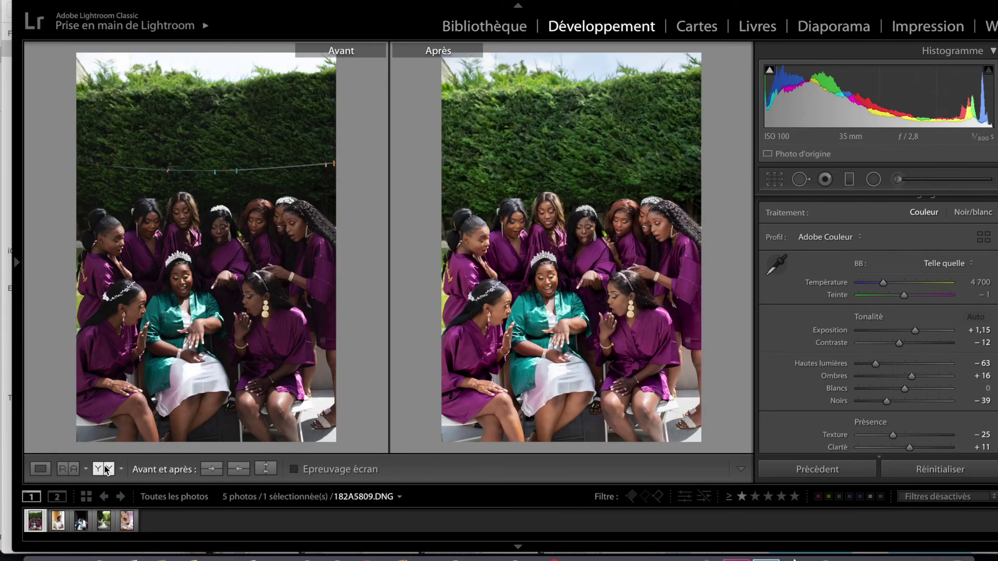
pyautogui.press('Right')
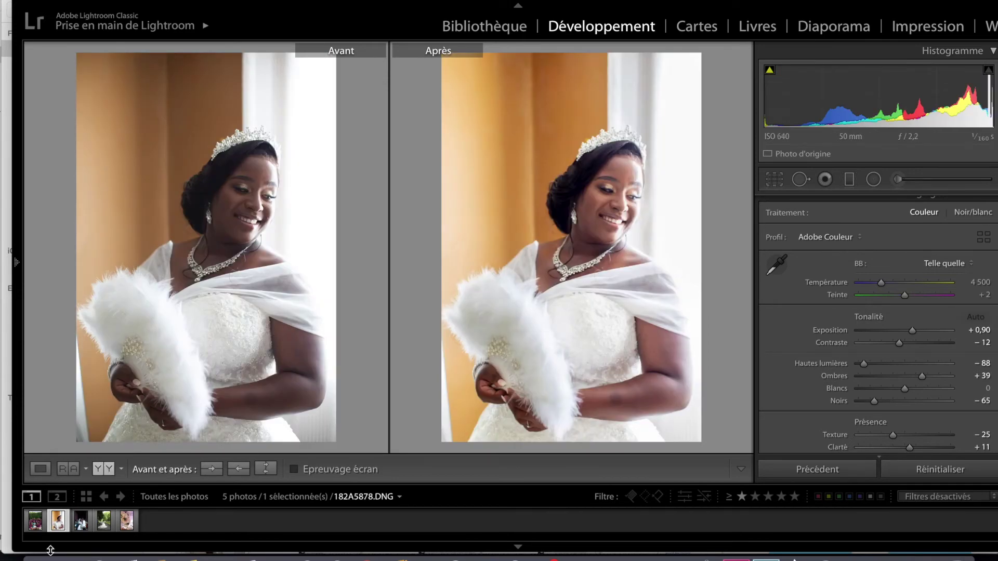
pyautogui.click(45, 471)
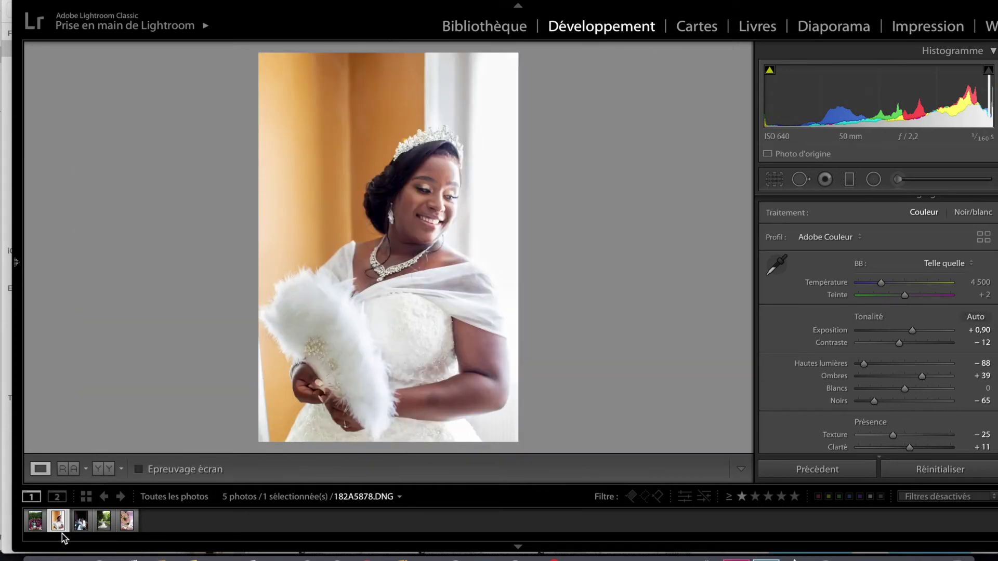
pyautogui.hotkey('ctrl', 'shift', 'c')
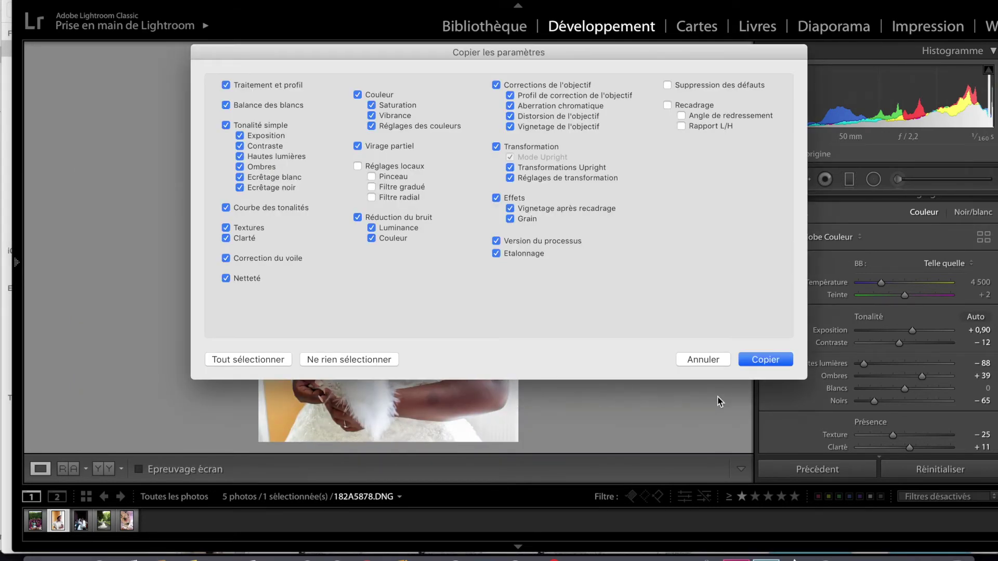
pyautogui.click(766, 362)
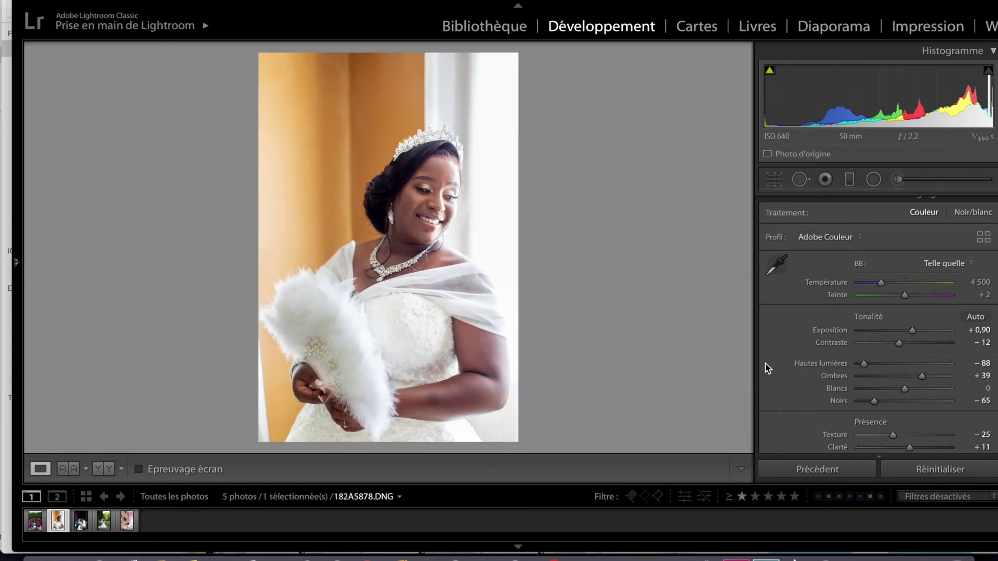
# Paste the bride portrait's settings onto the church-doorway kiss photo 182A6577.
pyautogui.press('Right')
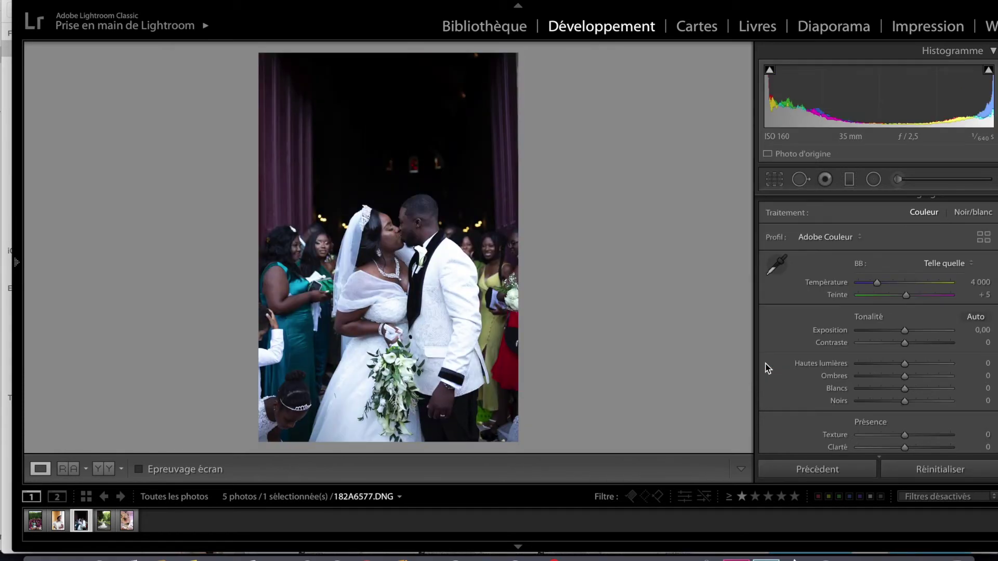
pyautogui.press('Left')
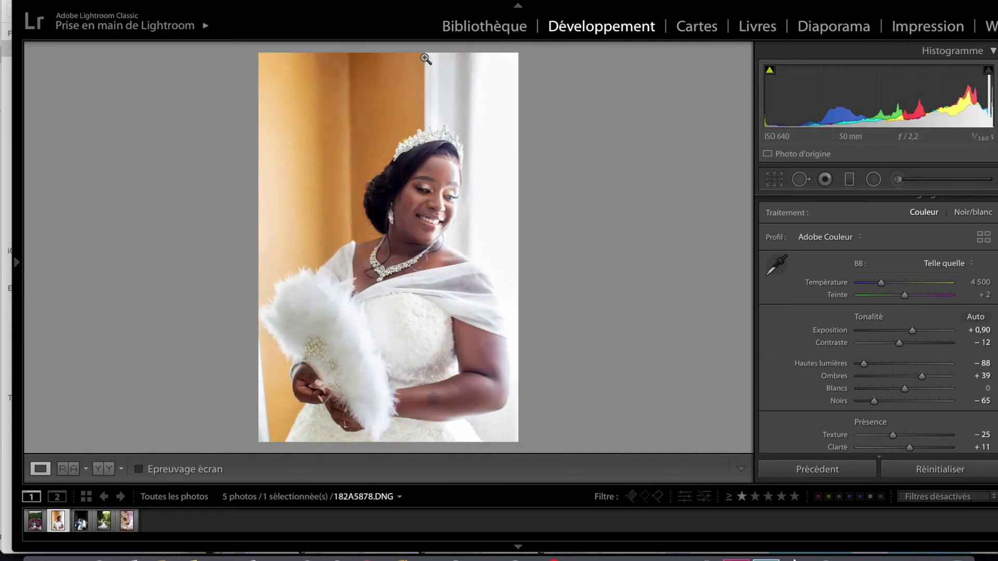
pyautogui.press('Right')
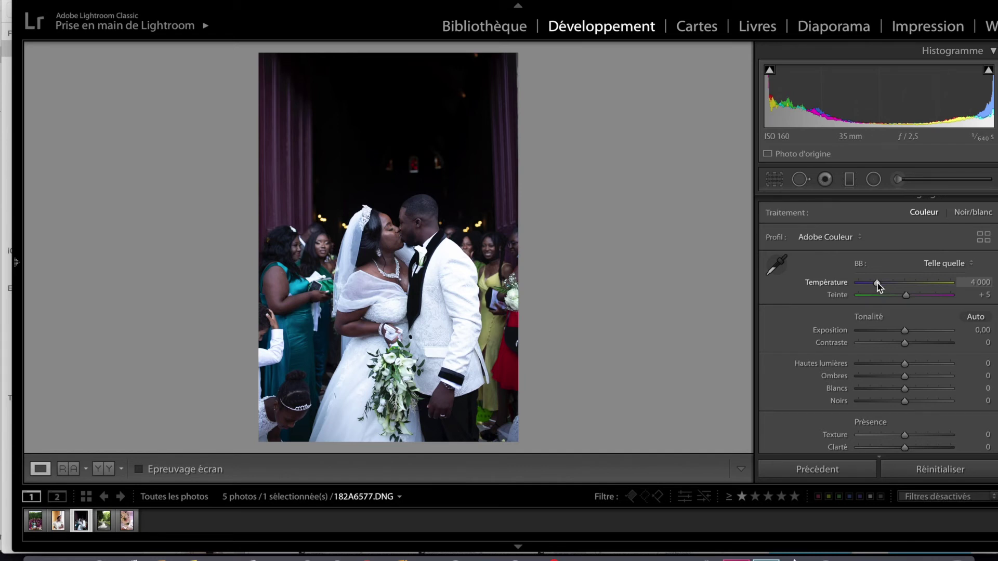
pyautogui.moveTo(878, 286); pyautogui.dragTo(887, 284)
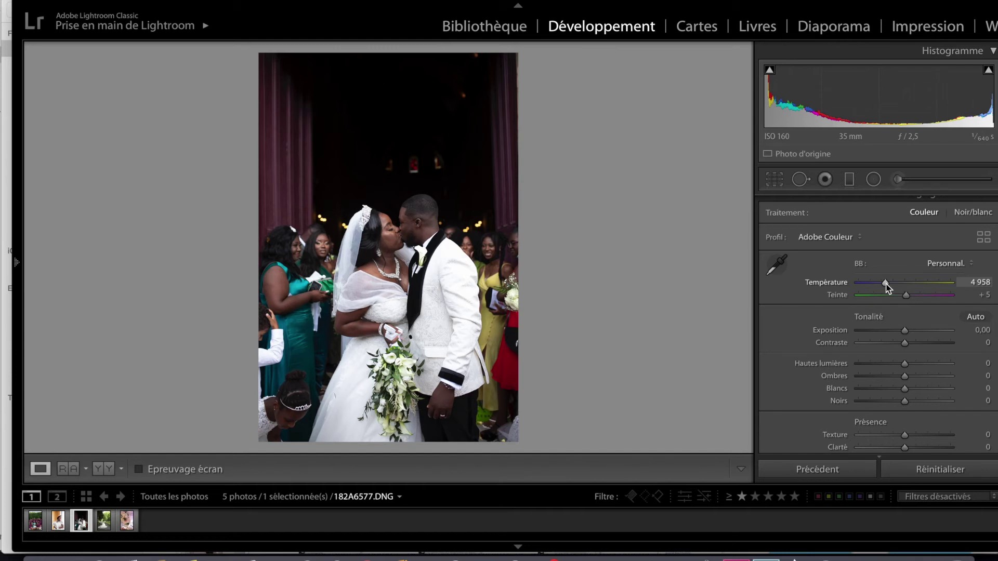
pyautogui.hotkey('ctrl', 'shift', 'v')
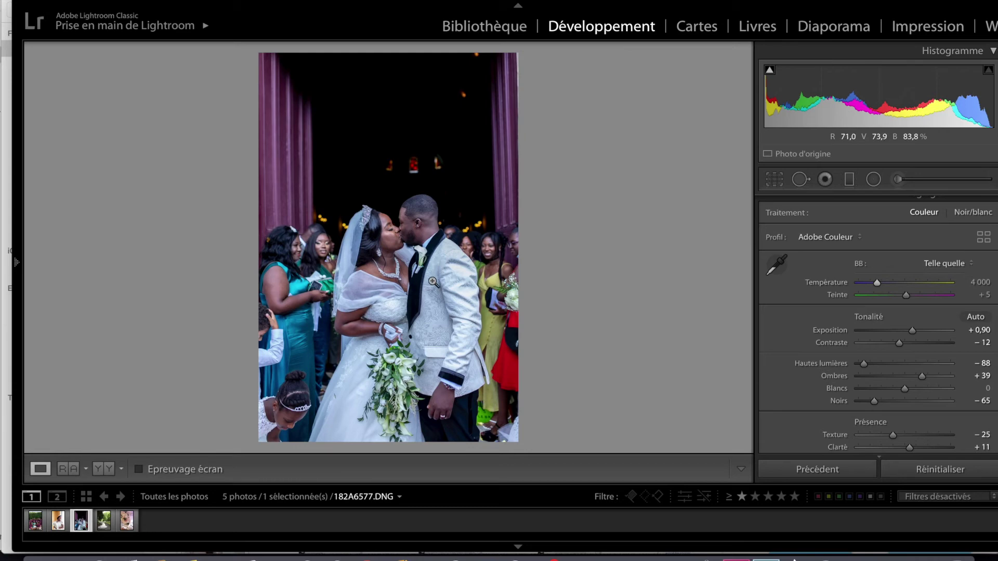
pyautogui.click(110, 469)
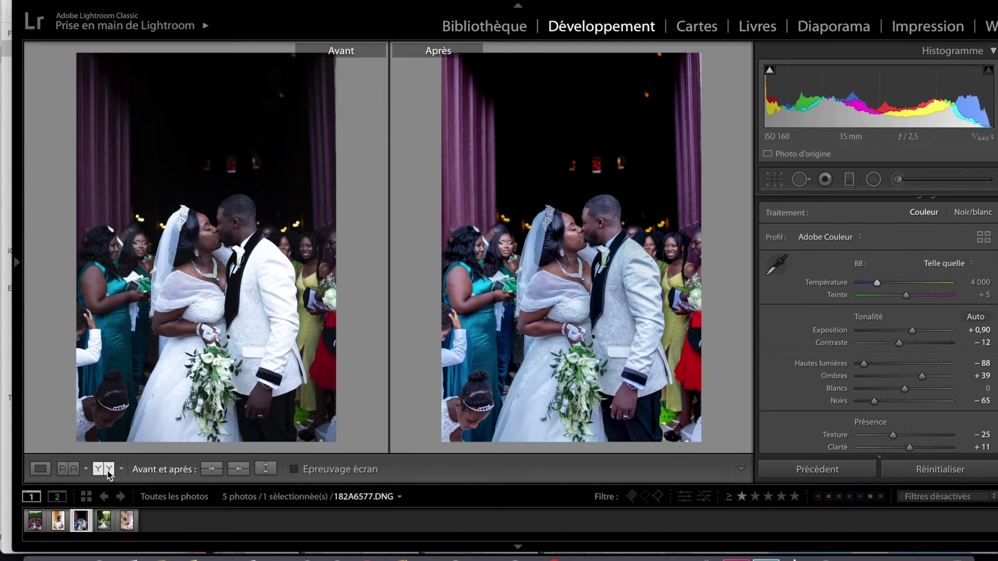
pyautogui.click(41, 470)
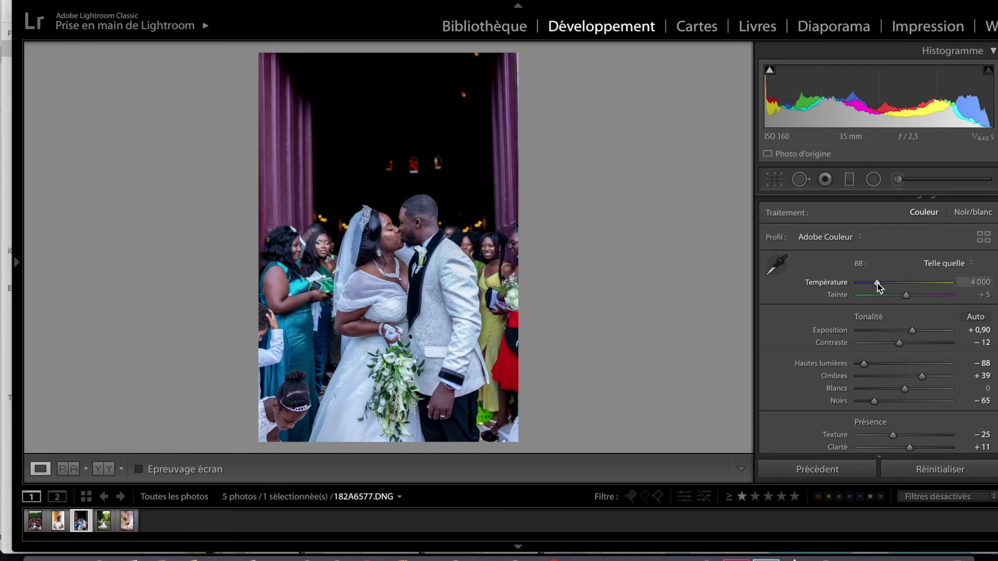
pyautogui.moveTo(877, 283); pyautogui.dragTo(884, 285)
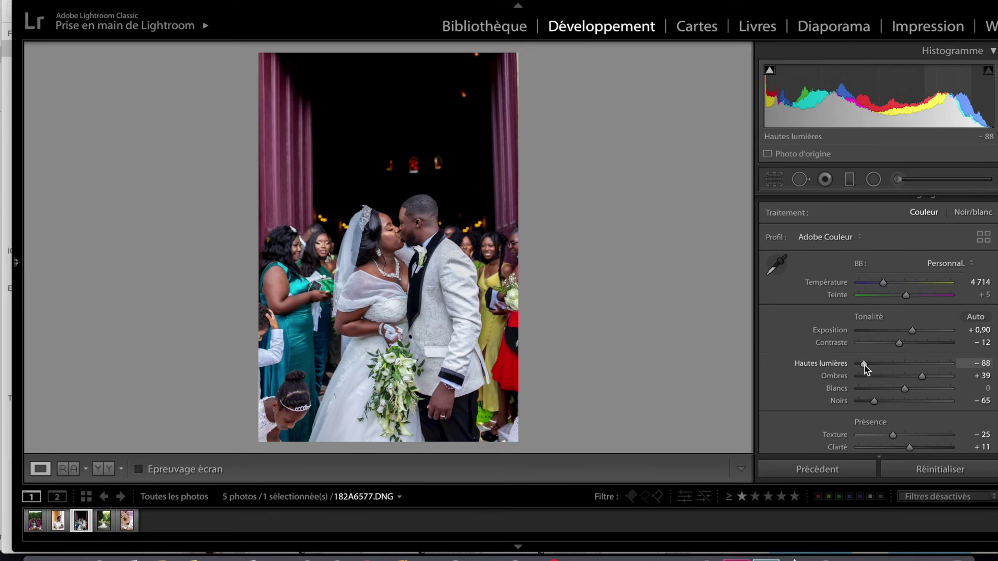
# Ease the kiss photo's highlights to about −54, checking the groom's jacket up close.
pyautogui.moveTo(865, 365); pyautogui.dragTo(877, 363)
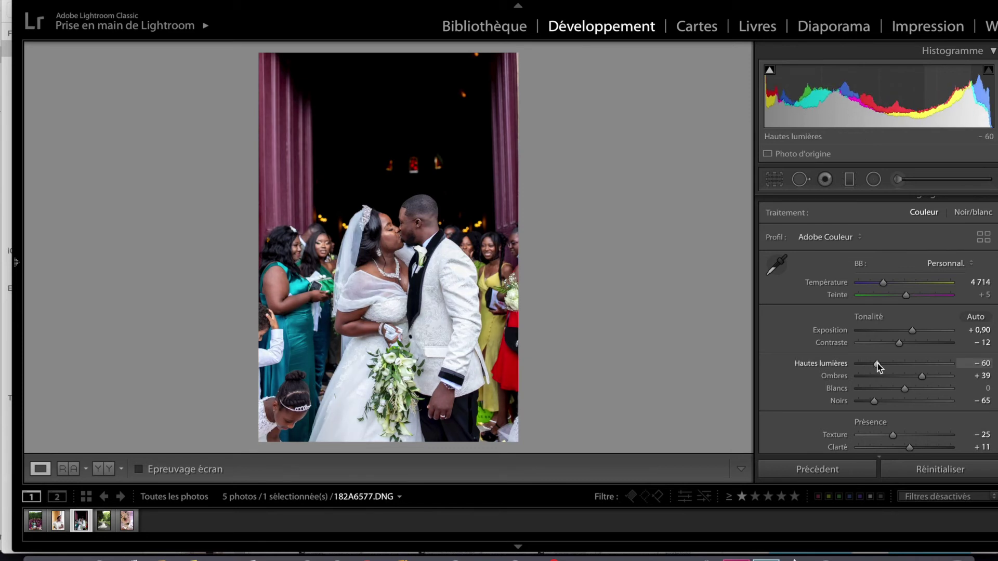
pyautogui.moveTo(878, 364); pyautogui.dragTo(937, 360)
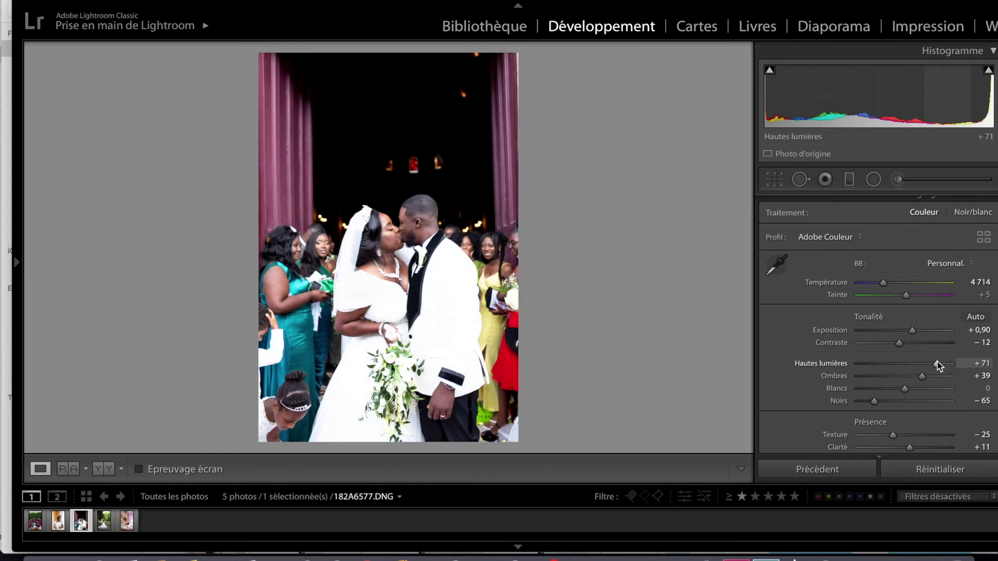
pyautogui.moveTo(938, 361); pyautogui.dragTo(881, 365)
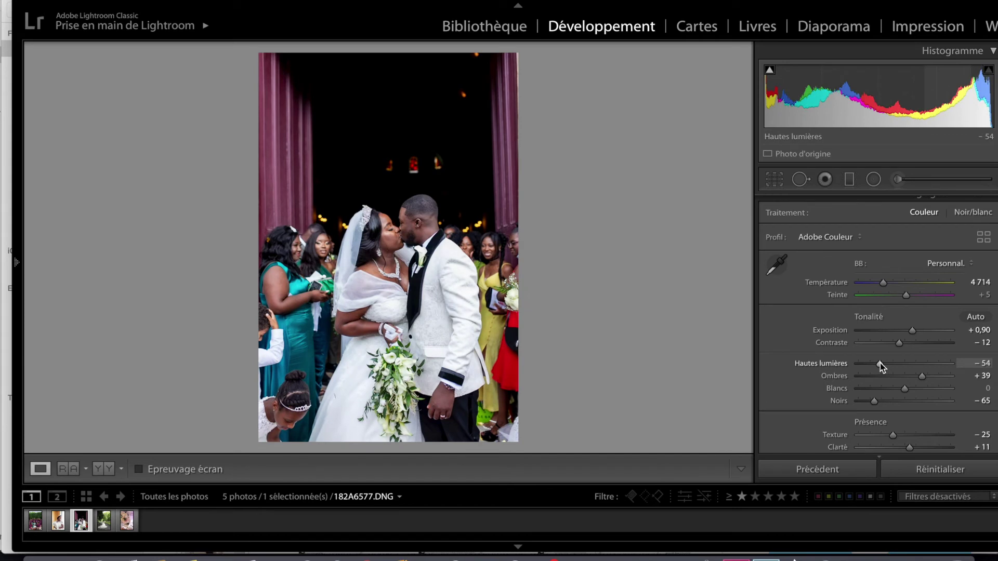
pyautogui.click(430, 323)
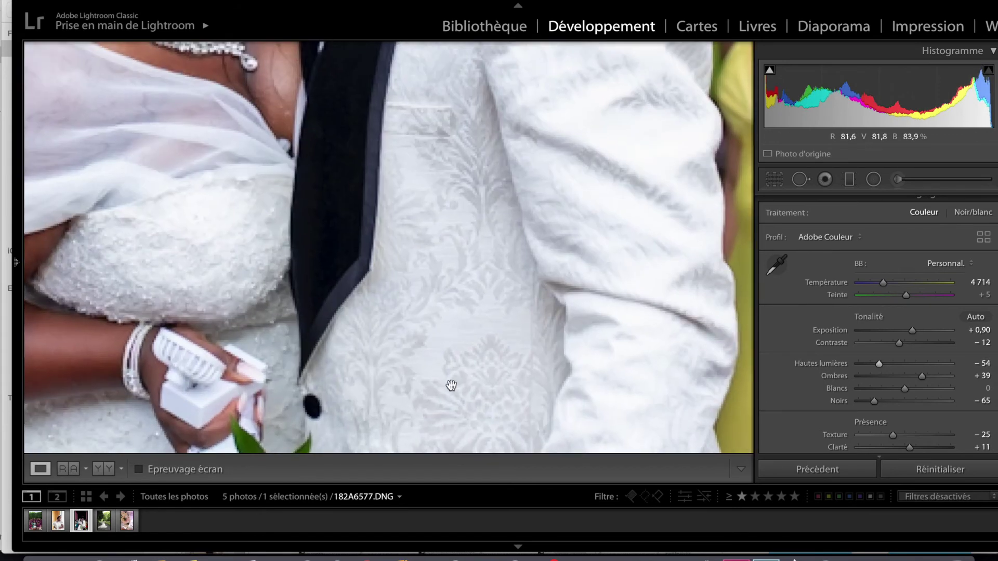
pyautogui.click(417, 373)
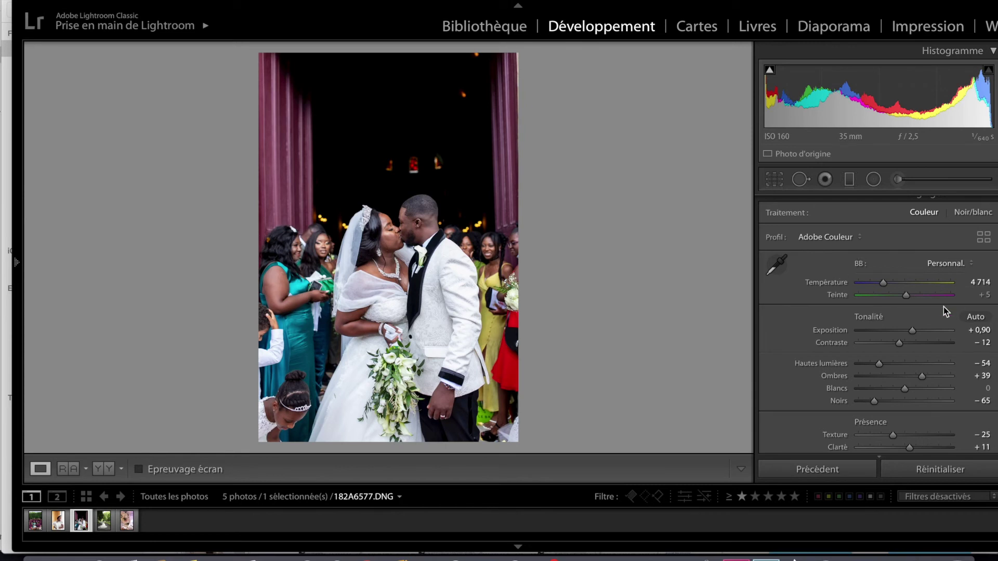
# Raise saturation to +12 and set texture to −26.
pyautogui.scroll(-3, 944, 306)
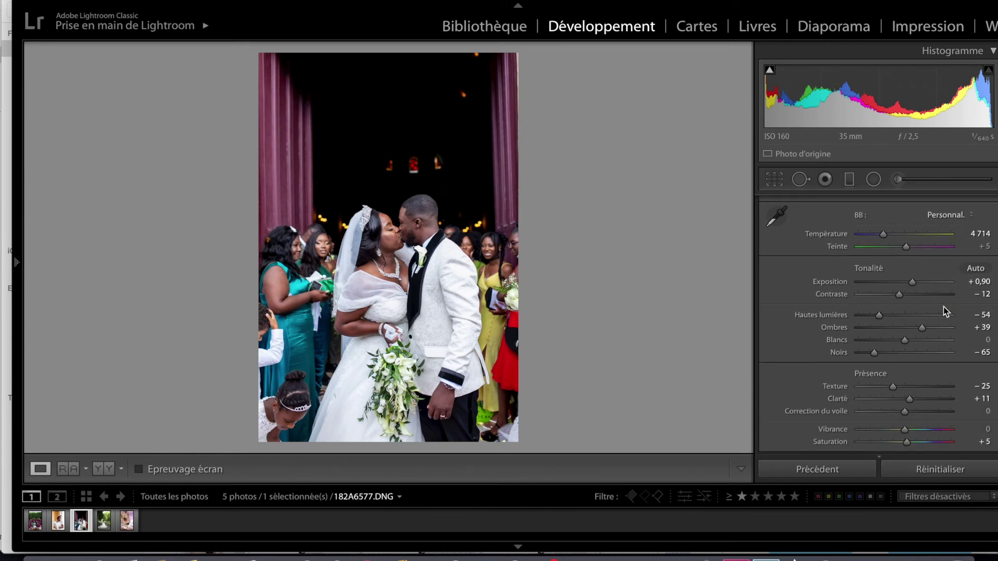
pyautogui.scroll(-1, 944, 307)
pyautogui.scroll(-1, 943, 307)
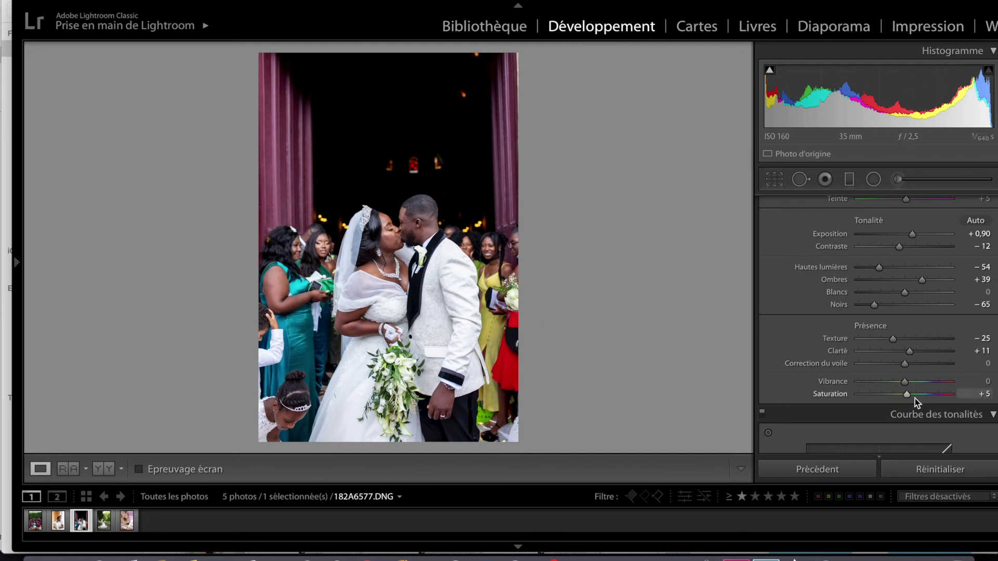
pyautogui.moveTo(908, 398); pyautogui.dragTo(912, 398)
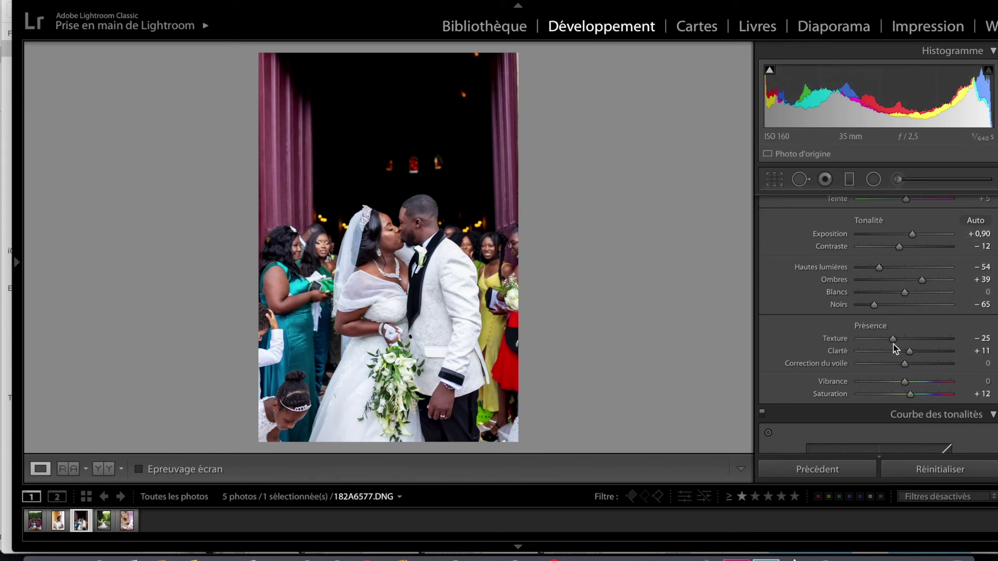
pyautogui.moveTo(893, 340); pyautogui.dragTo(892, 341)
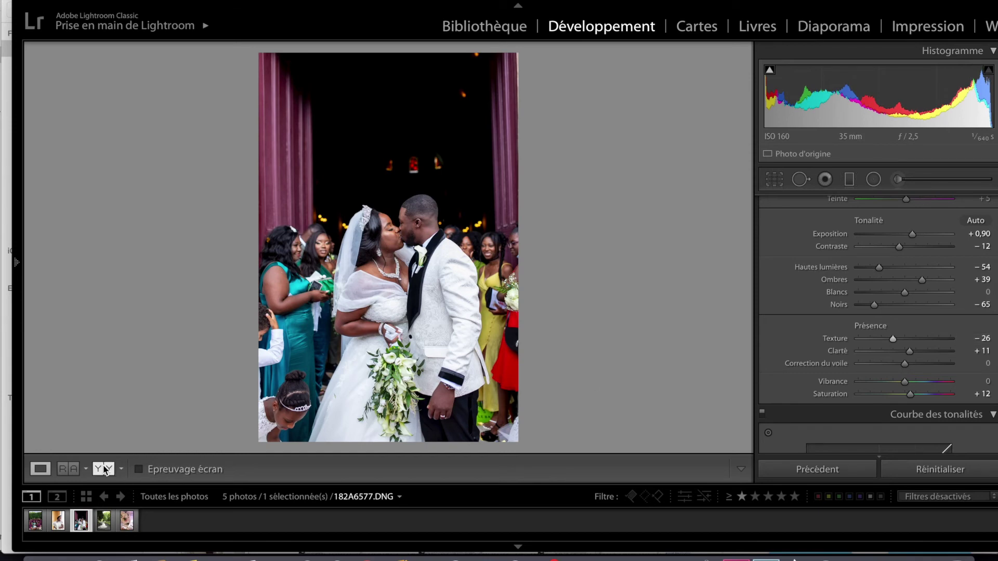
pyautogui.click(104, 470)
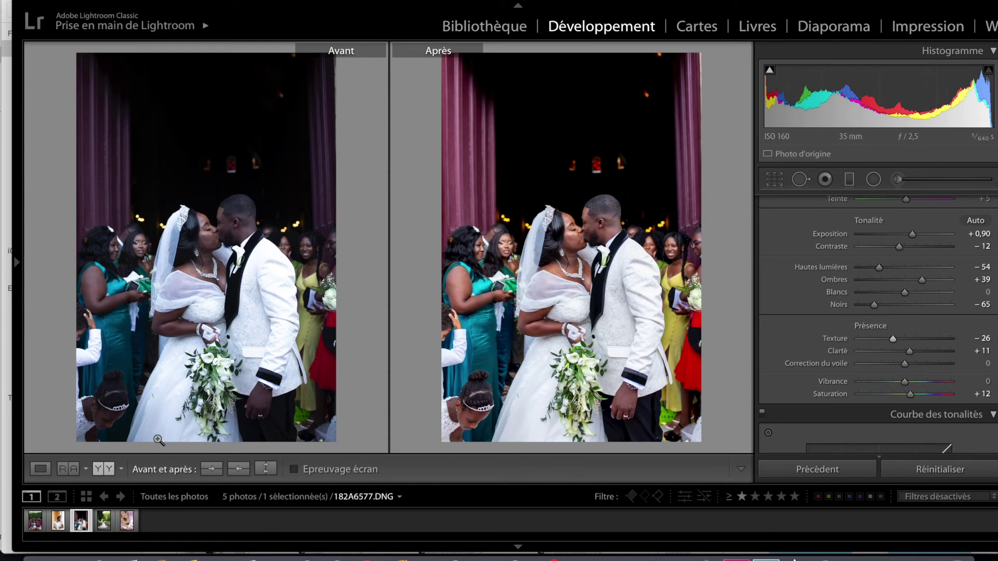
pyautogui.click(37, 470)
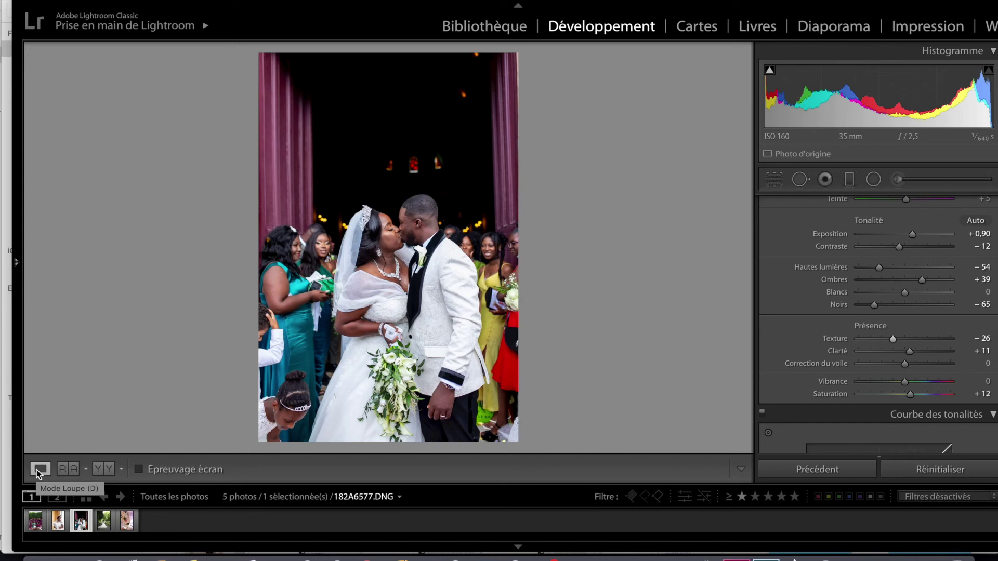
pyautogui.press('Right')
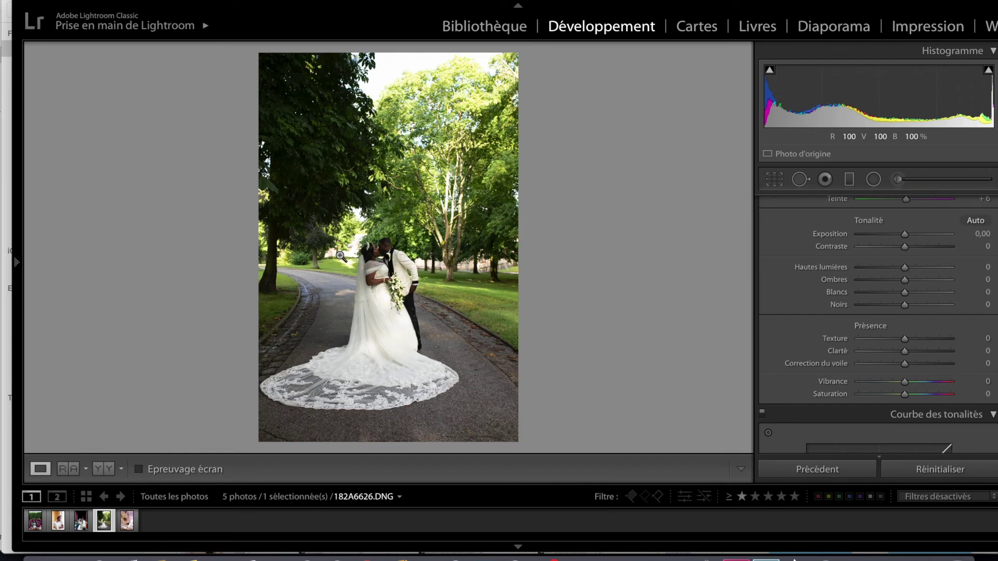
# Paste the copied develop settings onto 182A6626 and zoom in to check the kiss.
pyautogui.hotkey('ctrl', 'shift', 'v')
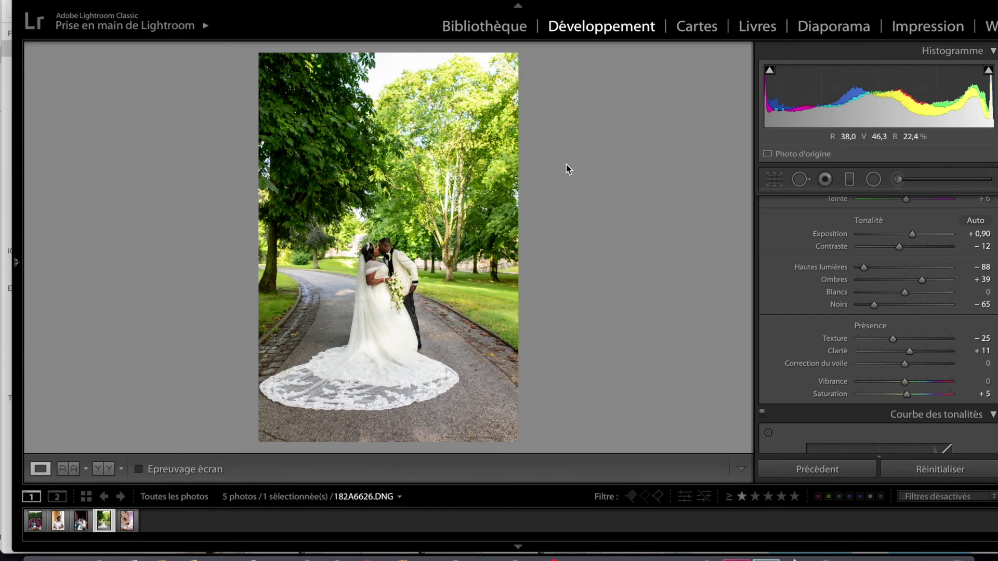
pyautogui.click(379, 243)
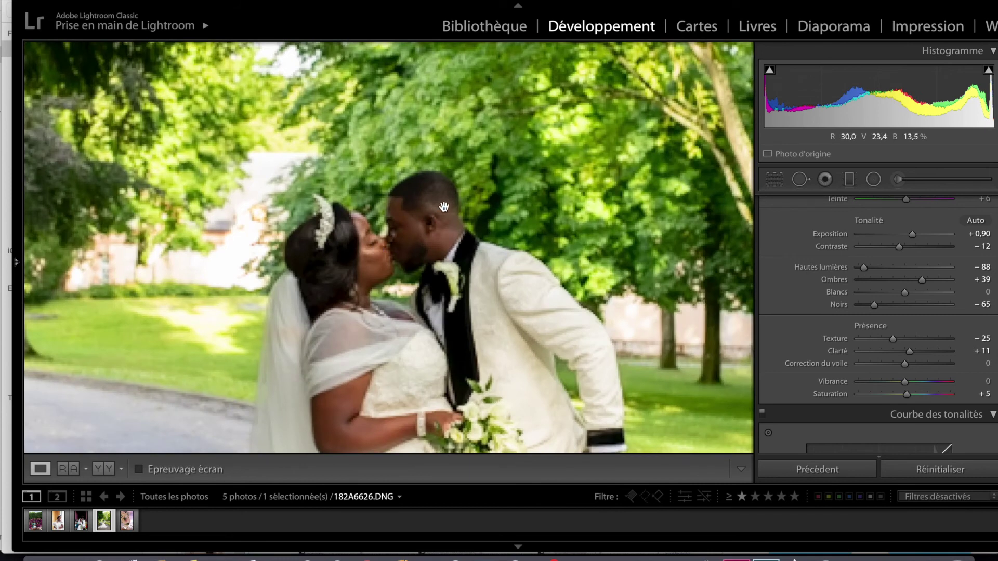
pyautogui.click(415, 245)
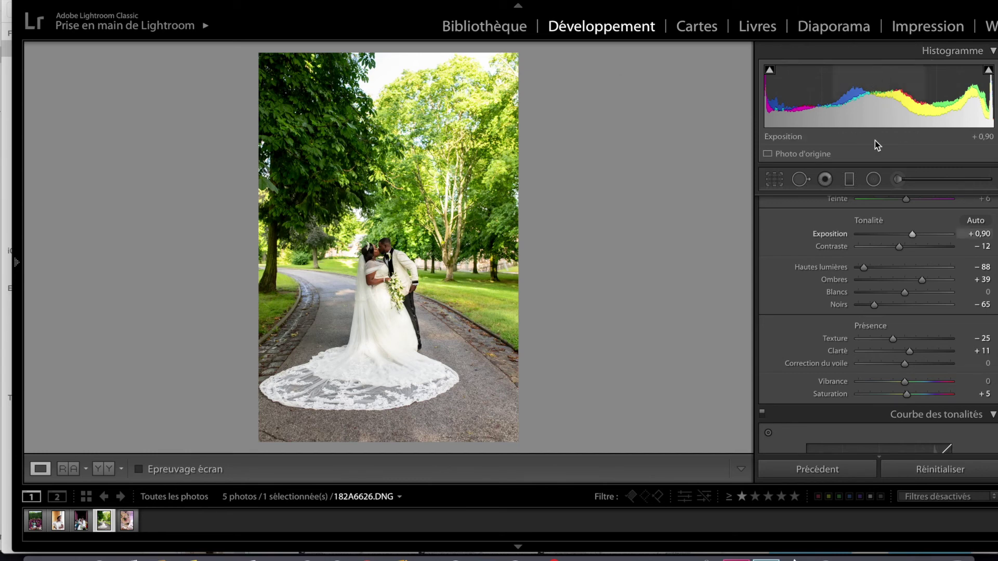
# Paint a +0.25 'Densité - (Eclaircir)' adjustment brush over the groom's face.
pyautogui.click(899, 179)
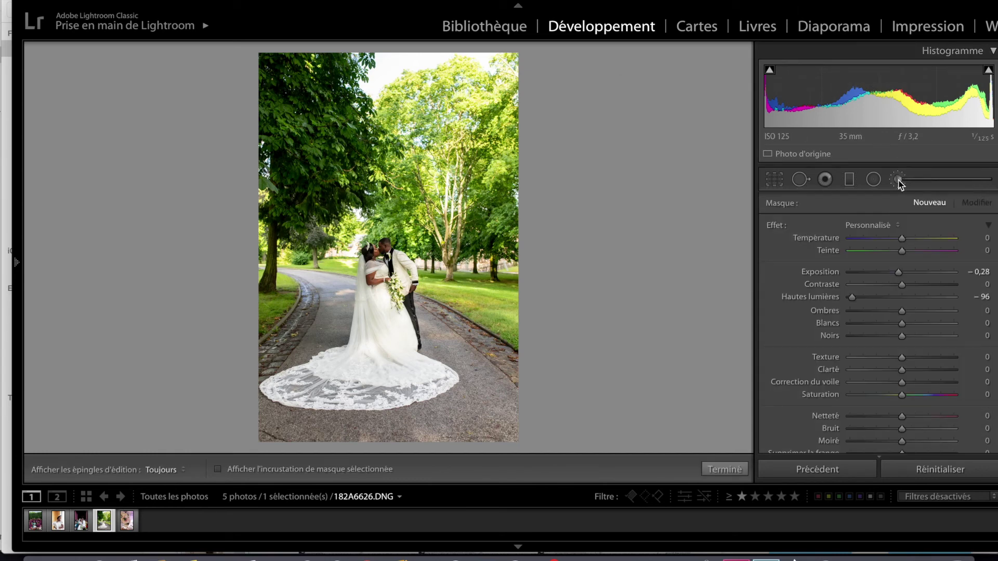
pyautogui.click(881, 226)
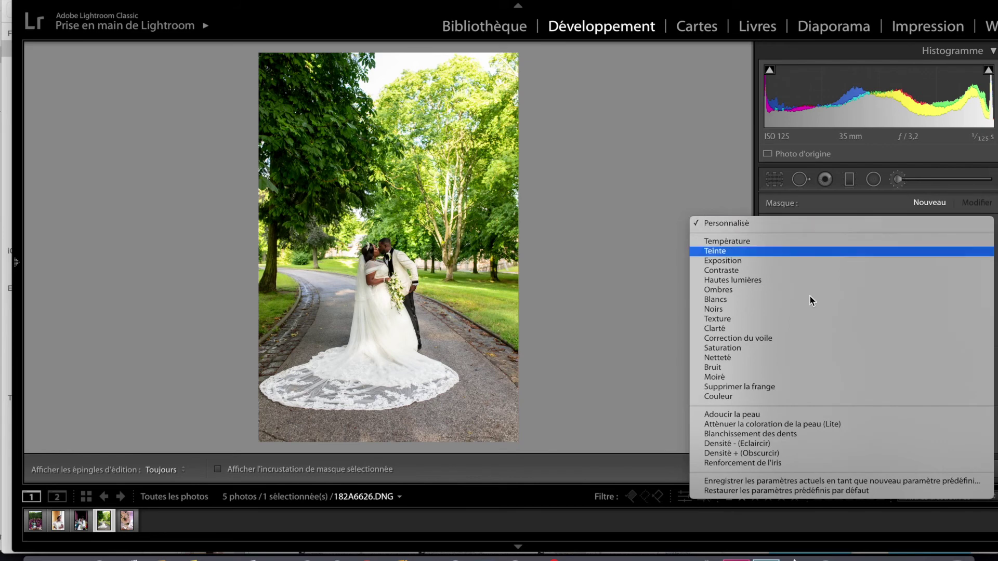
pyautogui.click(760, 444)
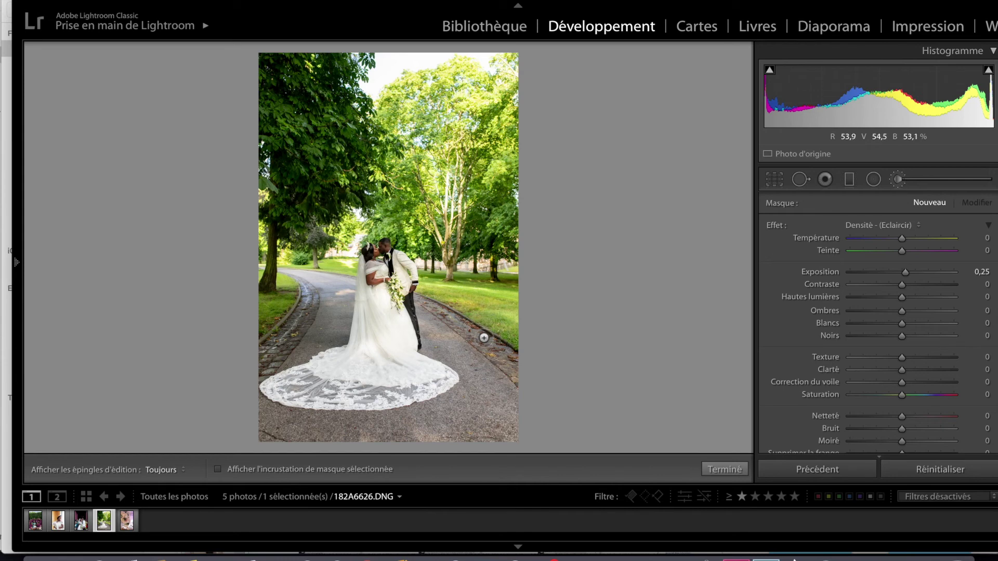
pyautogui.press('z')
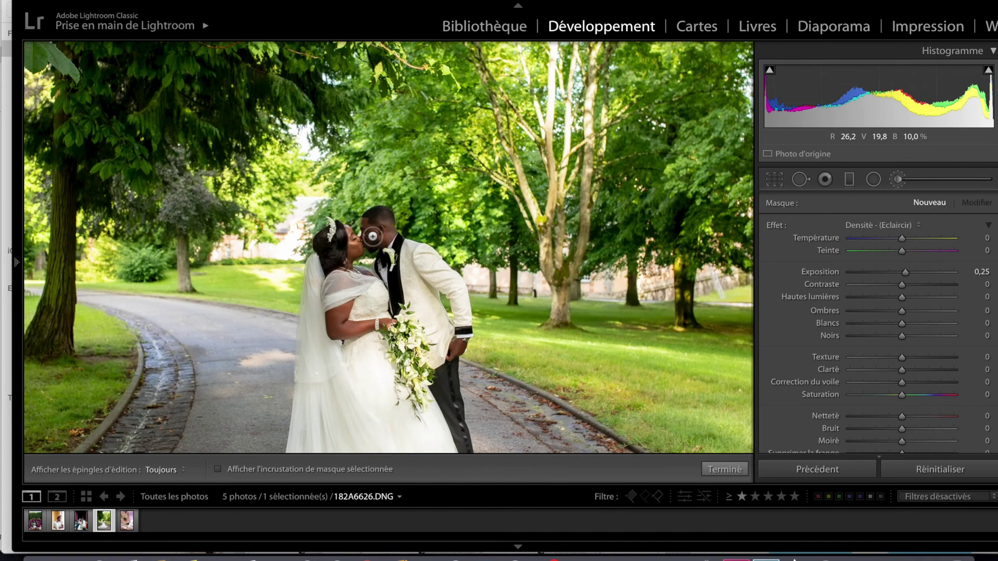
pyautogui.press('z')
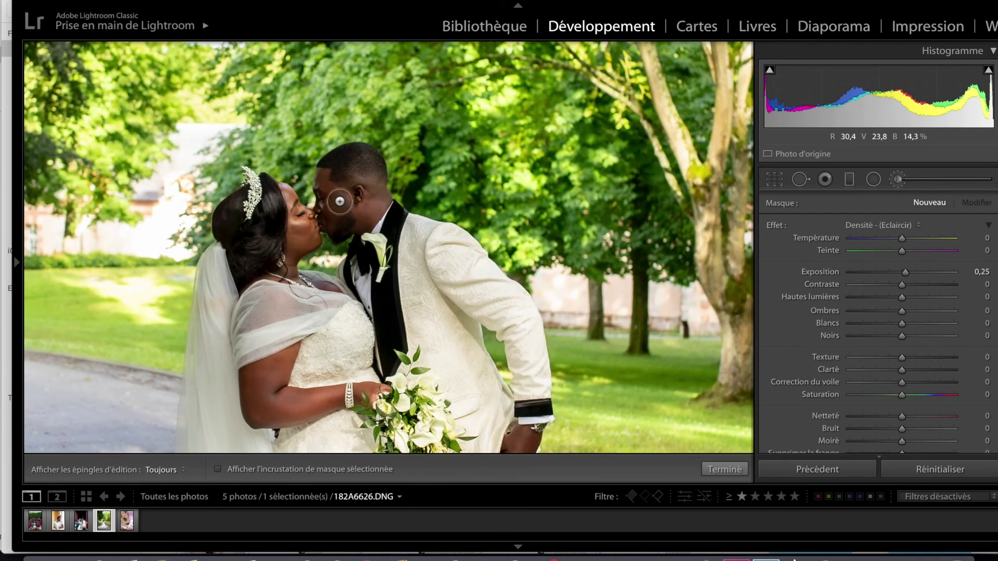
pyautogui.press('h')
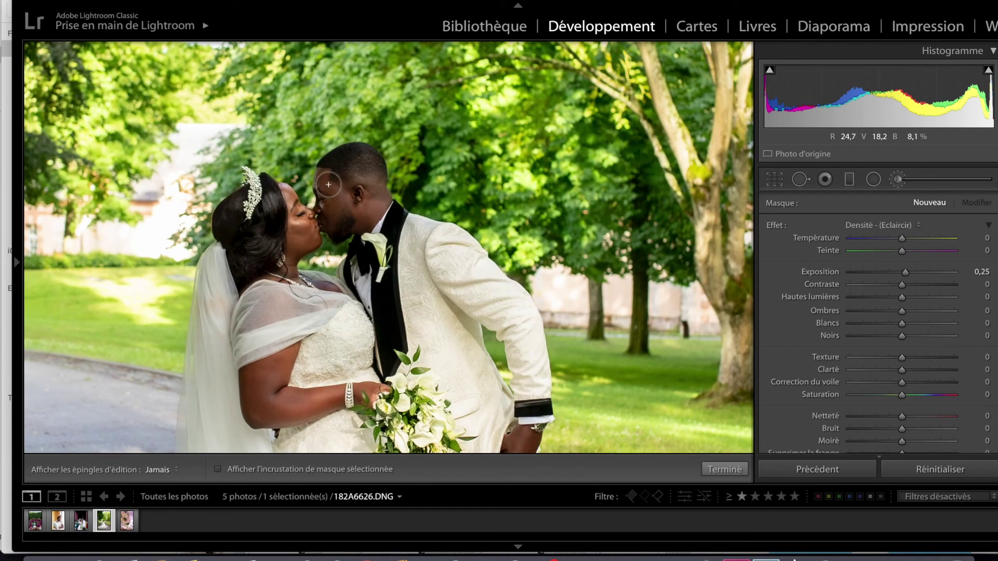
pyautogui.moveTo(337, 208); pyautogui.dragTo(331, 193)
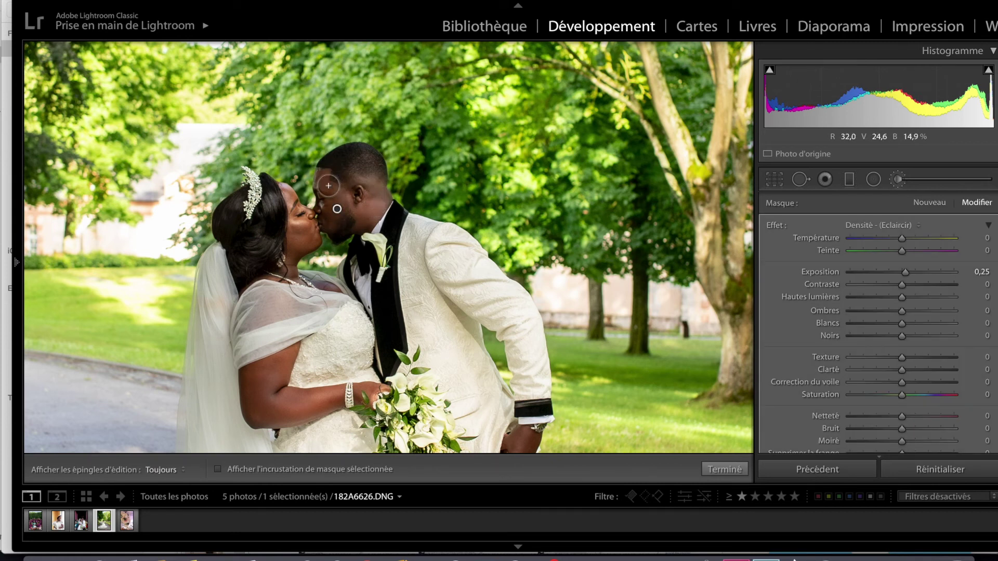
pyautogui.press('h')
pyautogui.press('h')
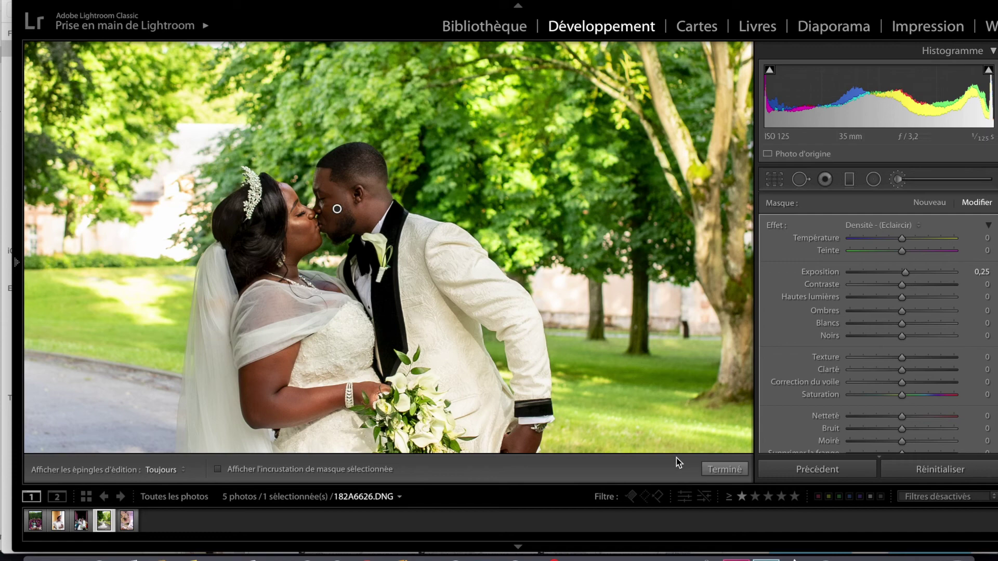
pyautogui.click(722, 469)
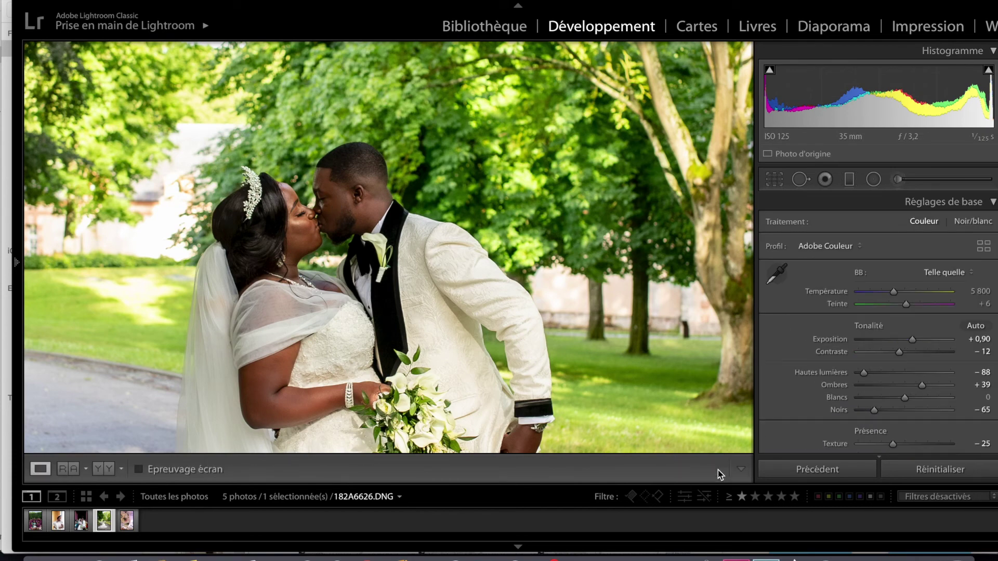
# Fit the whole photo in view and scroll the right panel down to Corrections de l'objectif.
pyautogui.press('z')
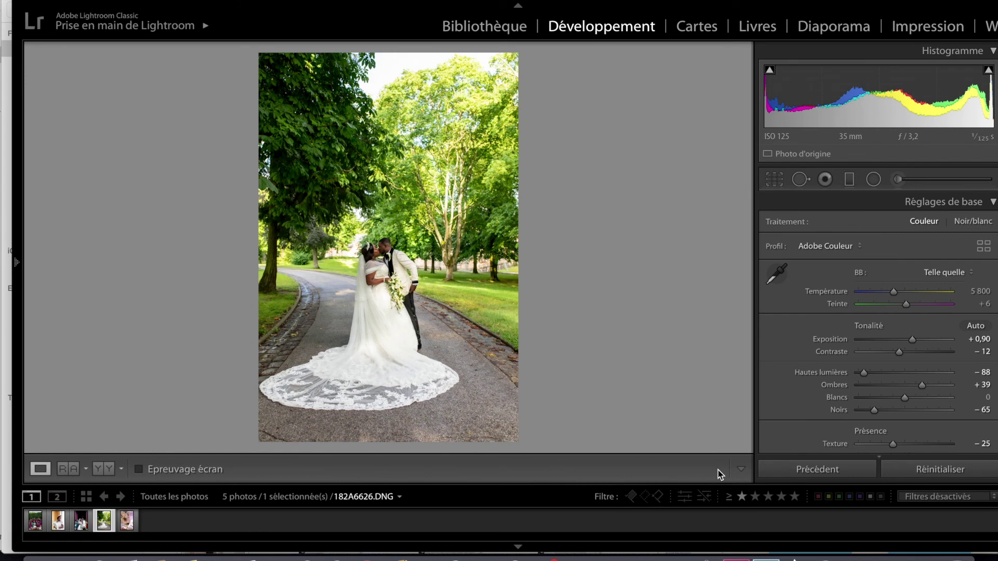
pyautogui.scroll(-2, 951, 397)
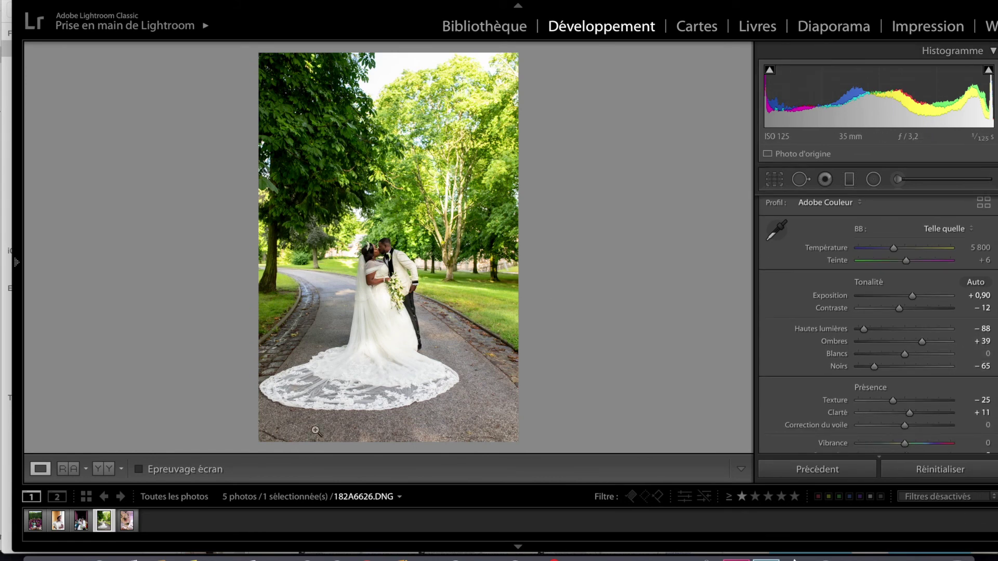
pyautogui.scroll(-2, 844, 343)
pyautogui.scroll(-8, 849, 336)
pyautogui.scroll(-5, 848, 336)
pyautogui.scroll(-5, 849, 339)
pyautogui.scroll(-5, 851, 341)
pyautogui.scroll(-5, 851, 341)
pyautogui.scroll(-3, 851, 341)
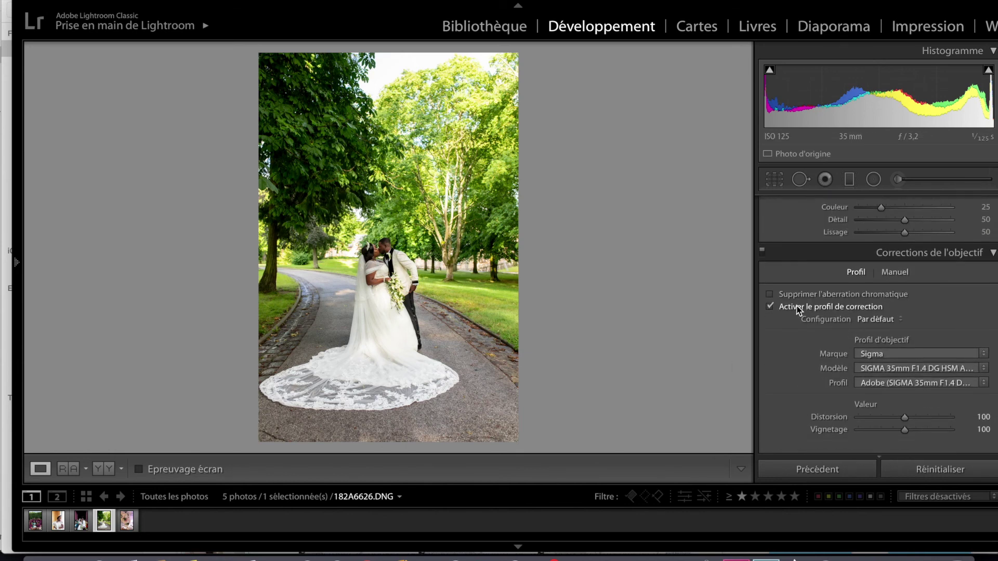
pyautogui.click(899, 180)
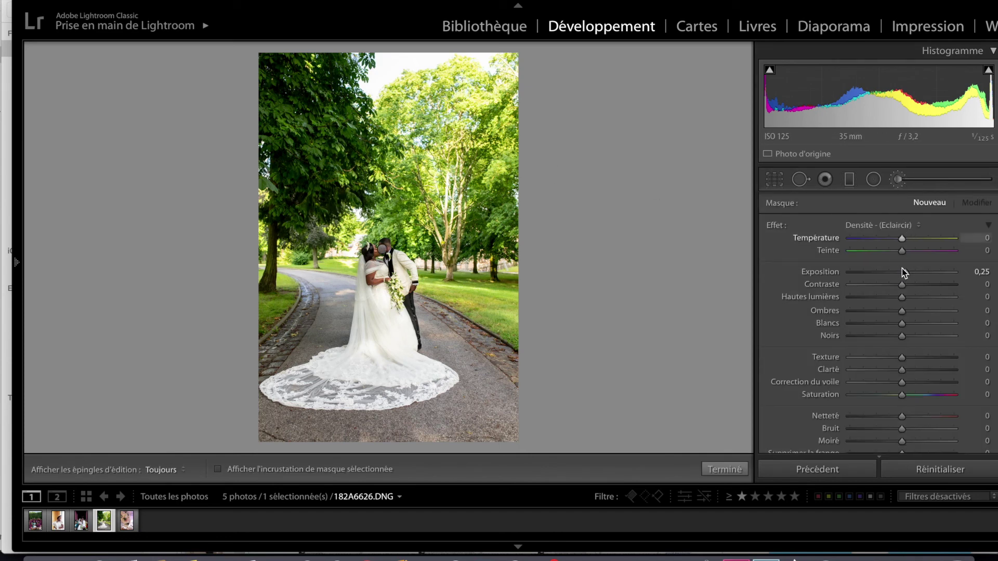
# Brighten the road right of the bride with a 0,36 exposure brush.
pyautogui.moveTo(911, 270); pyautogui.dragTo(908, 271)
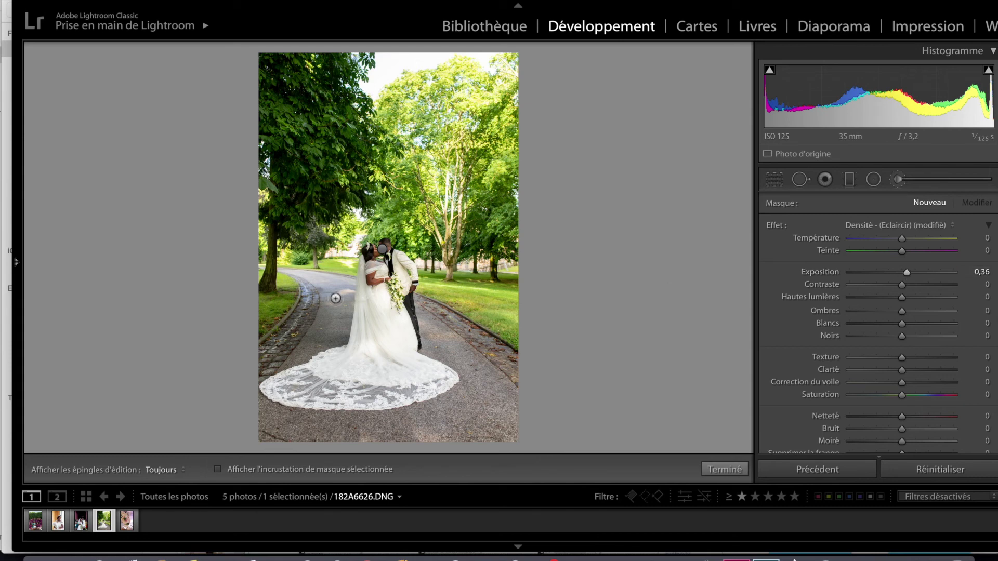
pyautogui.press('h')
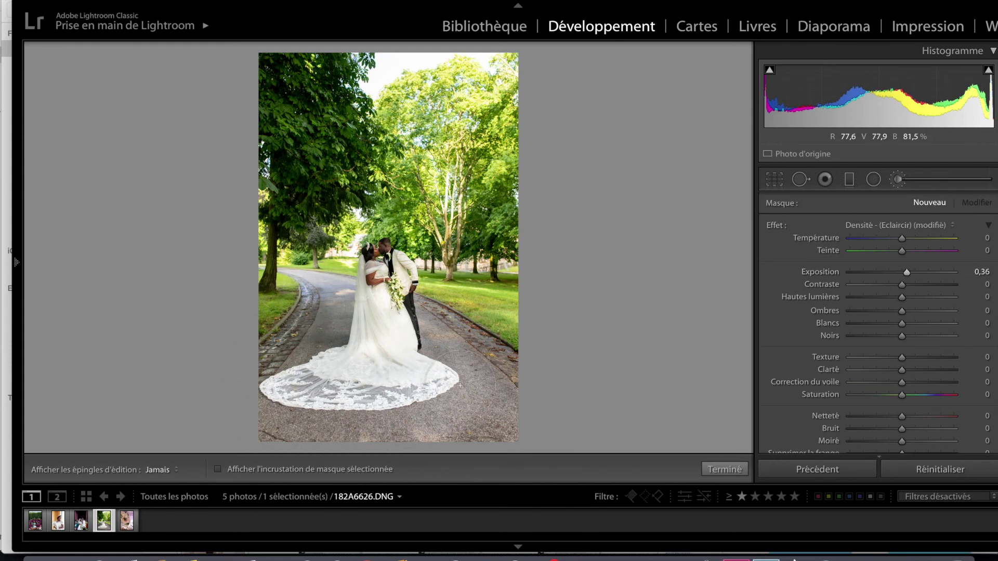
pyautogui.moveTo(392, 416); pyautogui.dragTo(506, 426)
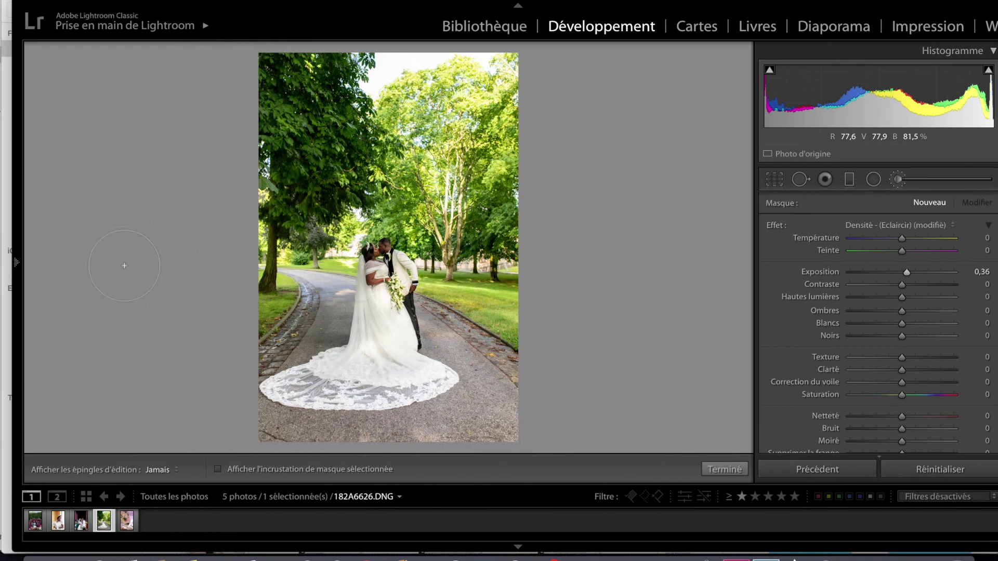
pyautogui.press('h')
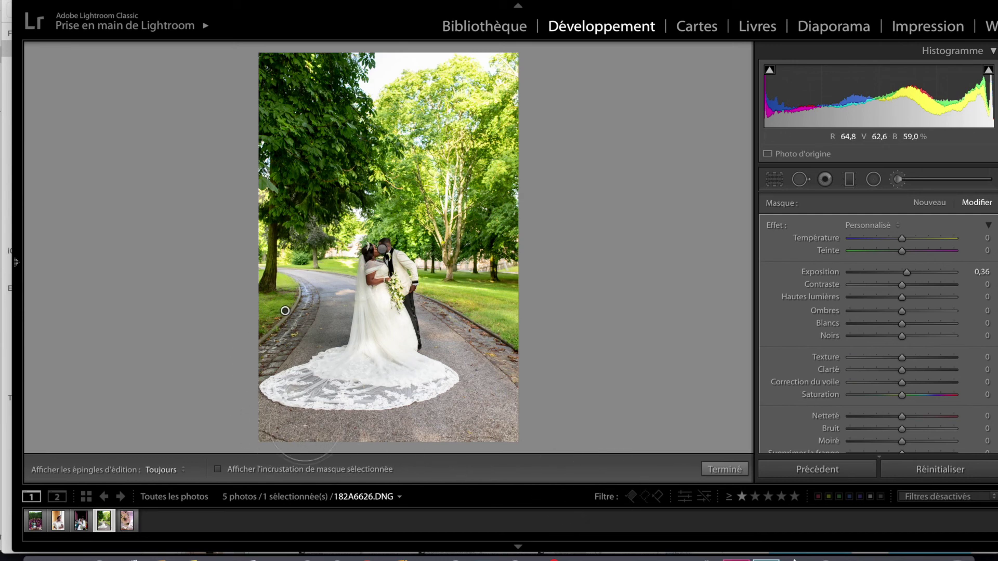
pyautogui.click(736, 471)
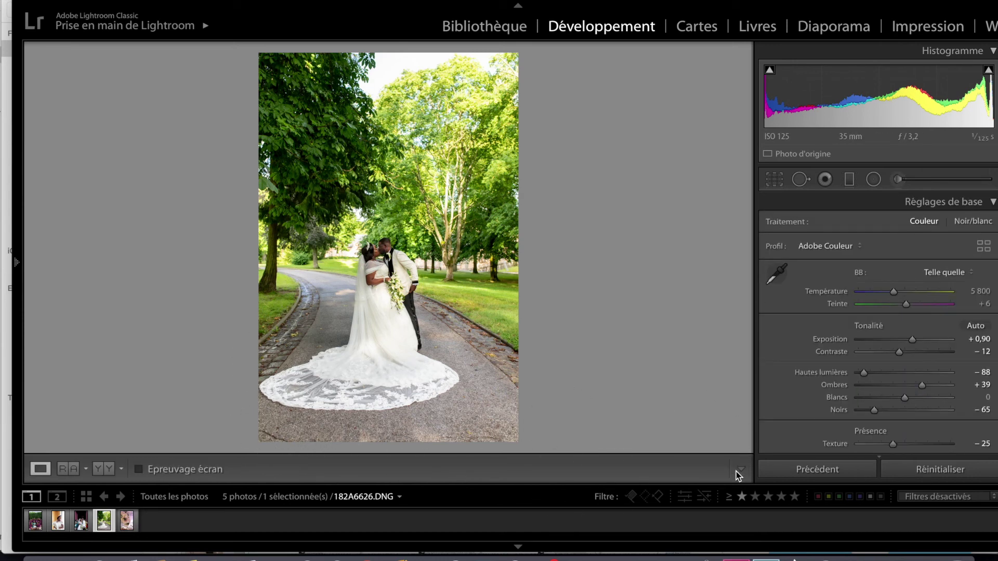
# Heal the spots along the photo's bottom edge with Spot Removal, sampling clean road.
pyautogui.click(801, 179)
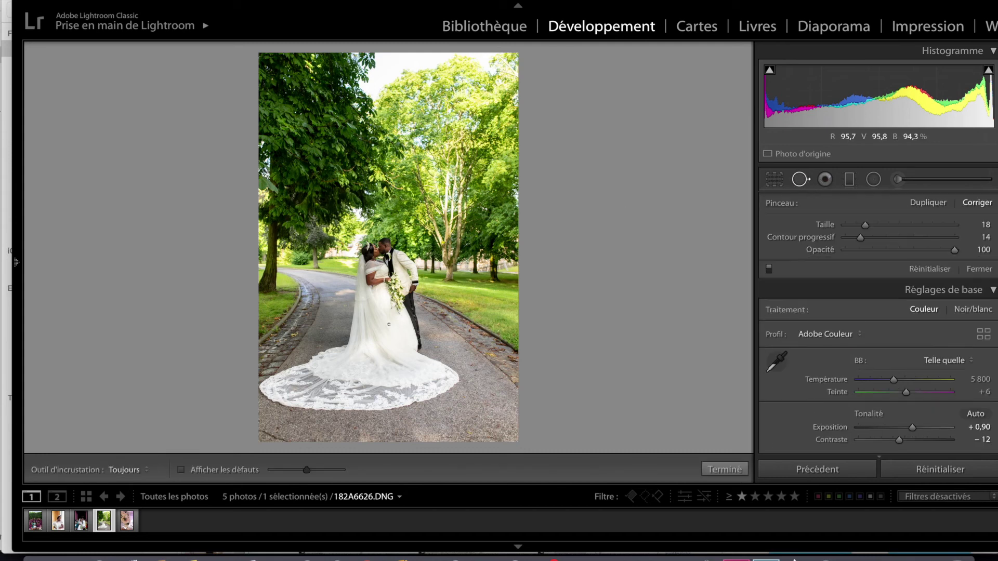
pyautogui.scroll(5, 262, 428)
pyautogui.scroll(1, 269, 434)
pyautogui.click(269, 434)
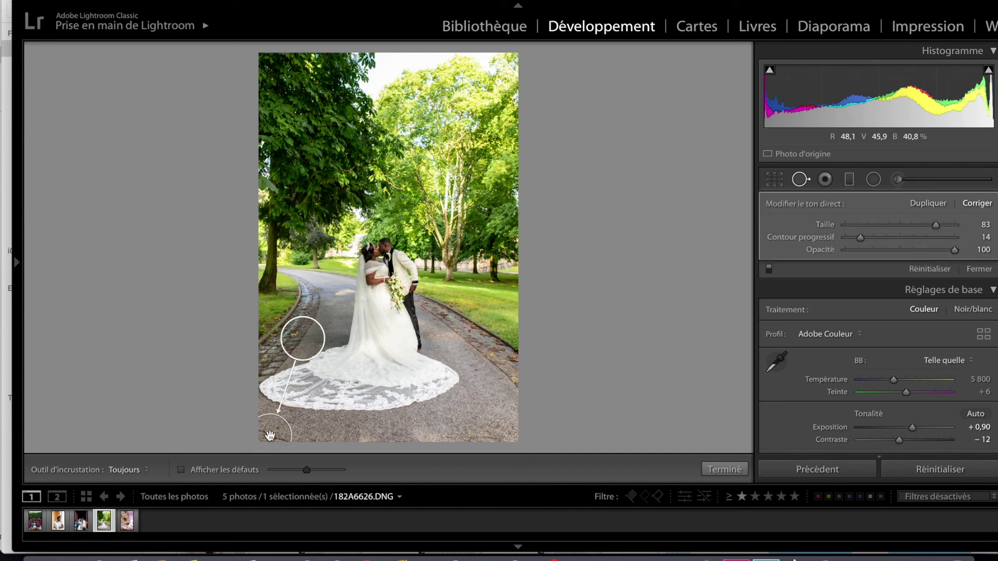
pyautogui.moveTo(305, 343); pyautogui.dragTo(413, 438)
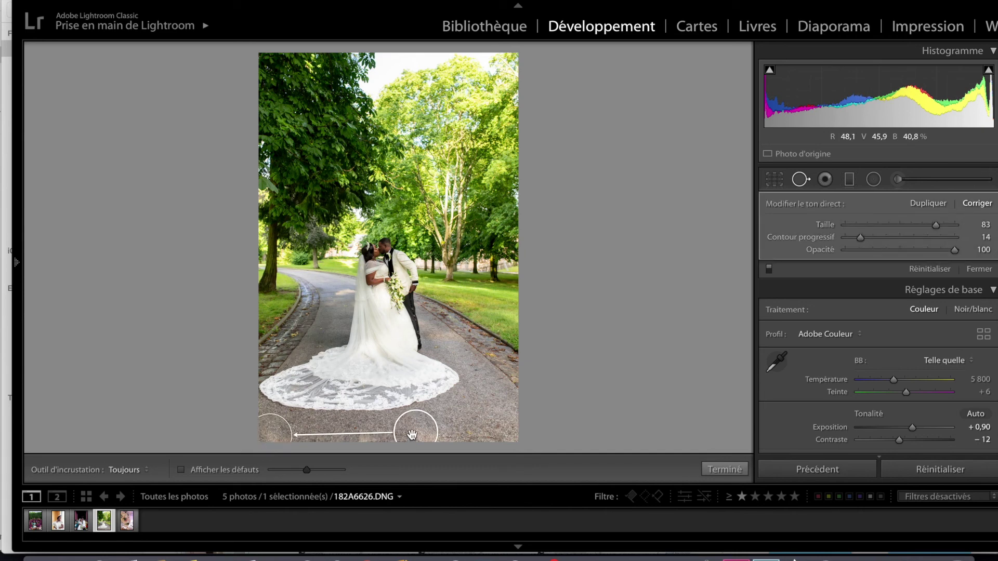
pyautogui.moveTo(413, 438); pyautogui.dragTo(335, 445)
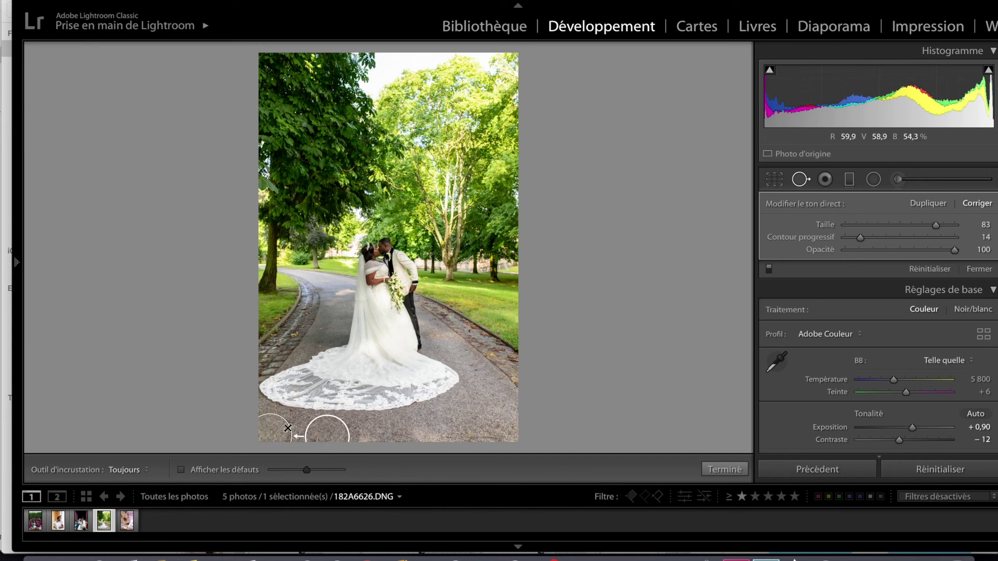
pyautogui.click(287, 430)
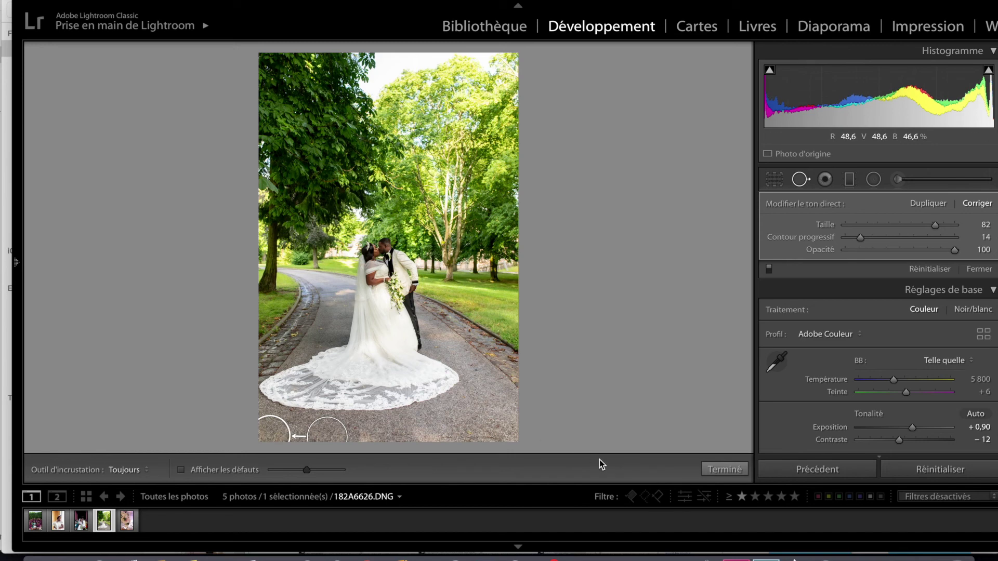
pyautogui.click(712, 468)
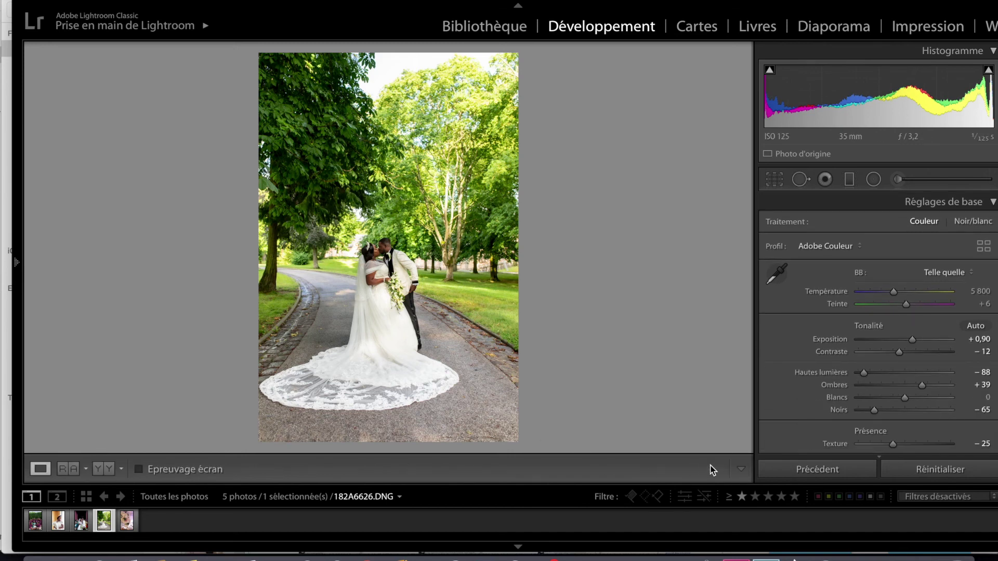
pyautogui.click(800, 180)
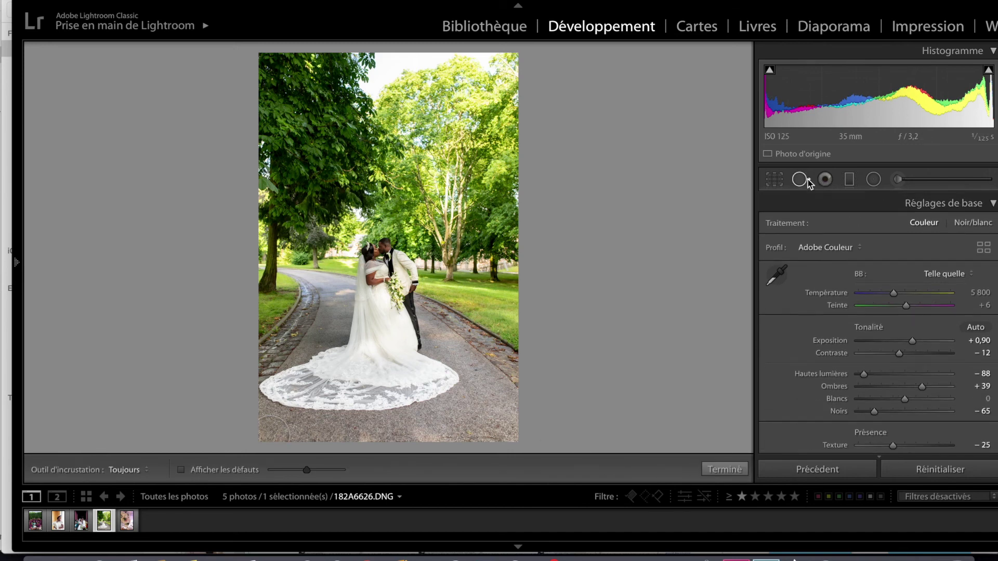
pyautogui.click(470, 440)
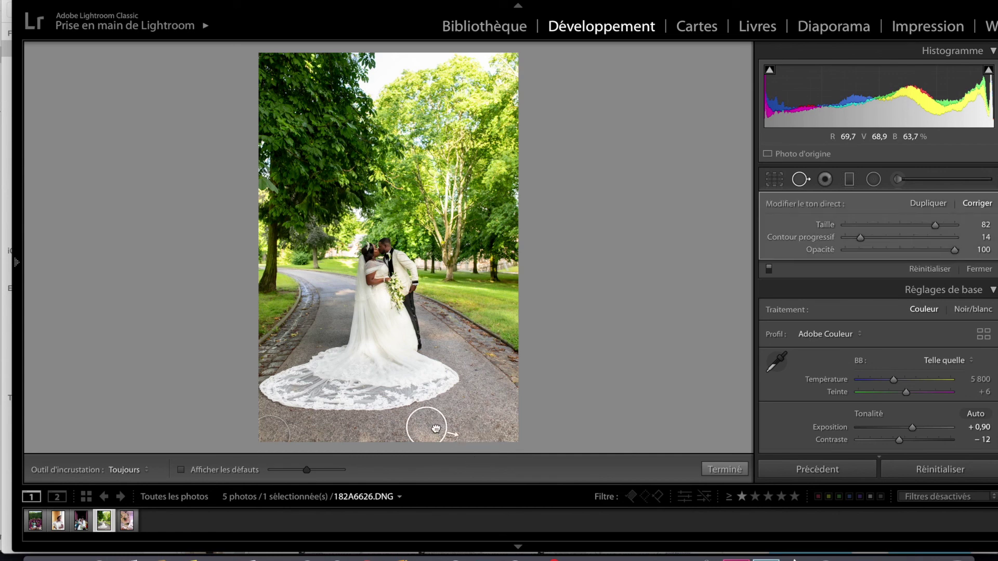
pyautogui.moveTo(436, 428); pyautogui.dragTo(438, 437)
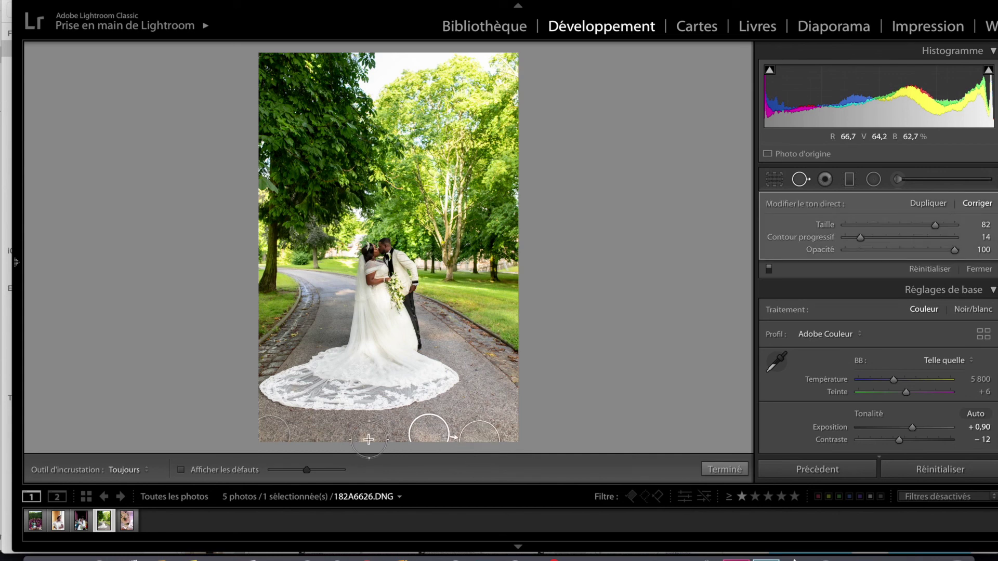
pyautogui.click(708, 471)
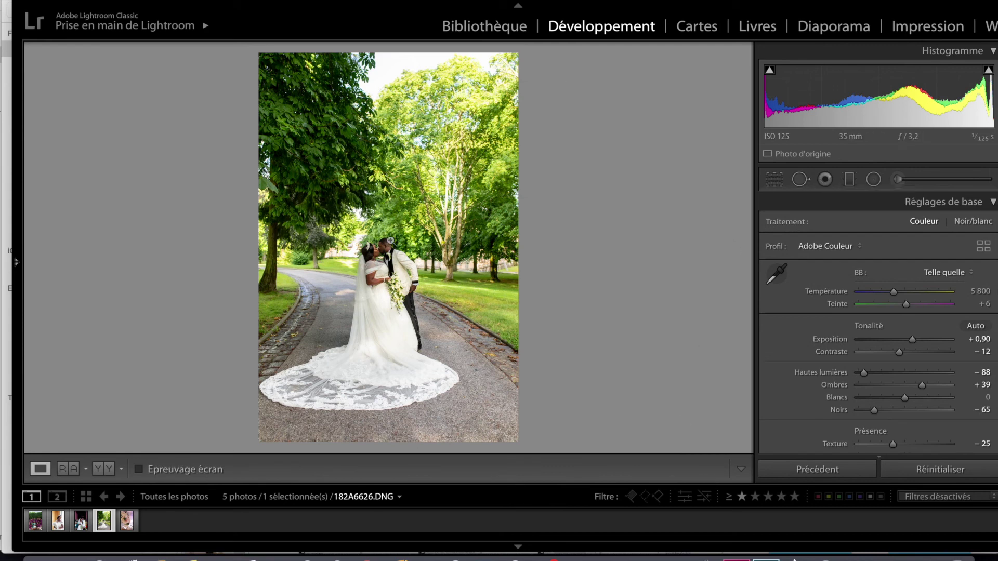
# Set the yellow HSL sliders to hue +30, saturation −37 and luminance −27.
pyautogui.scroll(-2, 964, 374)
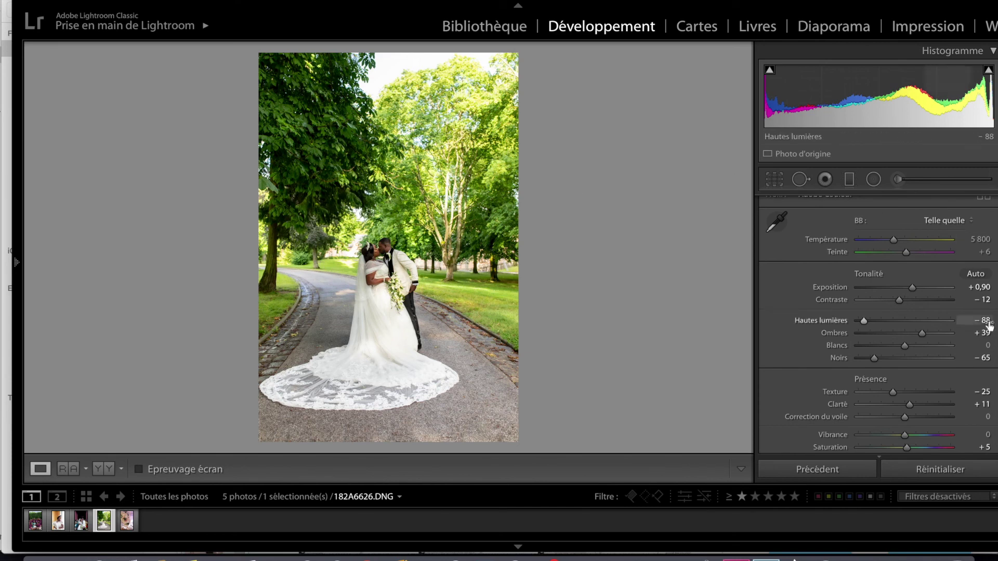
pyautogui.scroll(-2, 928, 343)
pyautogui.scroll(-2, 928, 343)
pyautogui.scroll(-3, 928, 343)
pyautogui.scroll(-3, 928, 343)
pyautogui.scroll(-3, 928, 343)
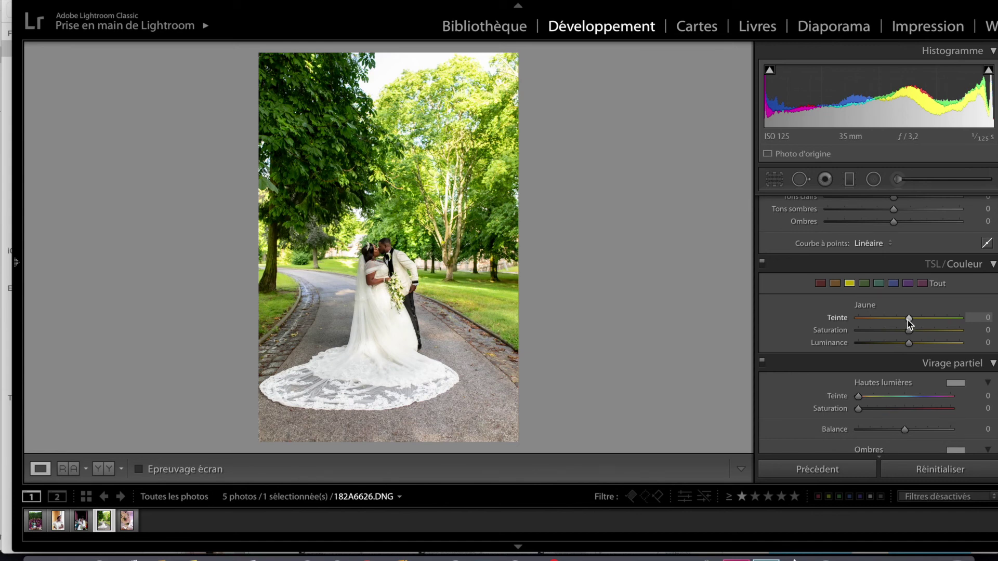
pyautogui.moveTo(911, 321); pyautogui.dragTo(956, 321)
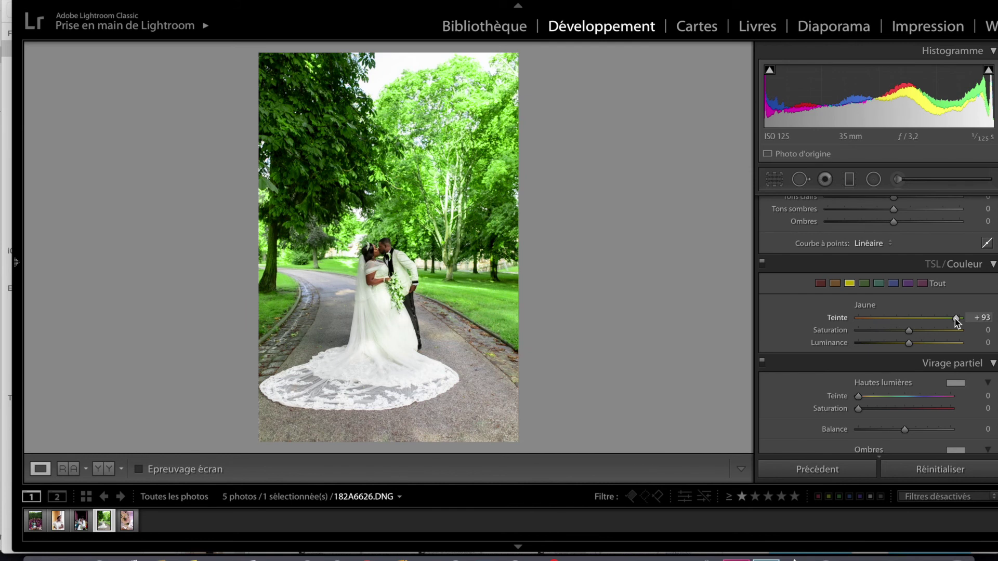
pyautogui.moveTo(955, 319)
pyautogui.mouseDown()
pyautogui.moveTo(931, 319)
pyautogui.moveTo(968, 314)
pyautogui.moveTo(878, 319)
pyautogui.moveTo(911, 319)
pyautogui.mouseUp()
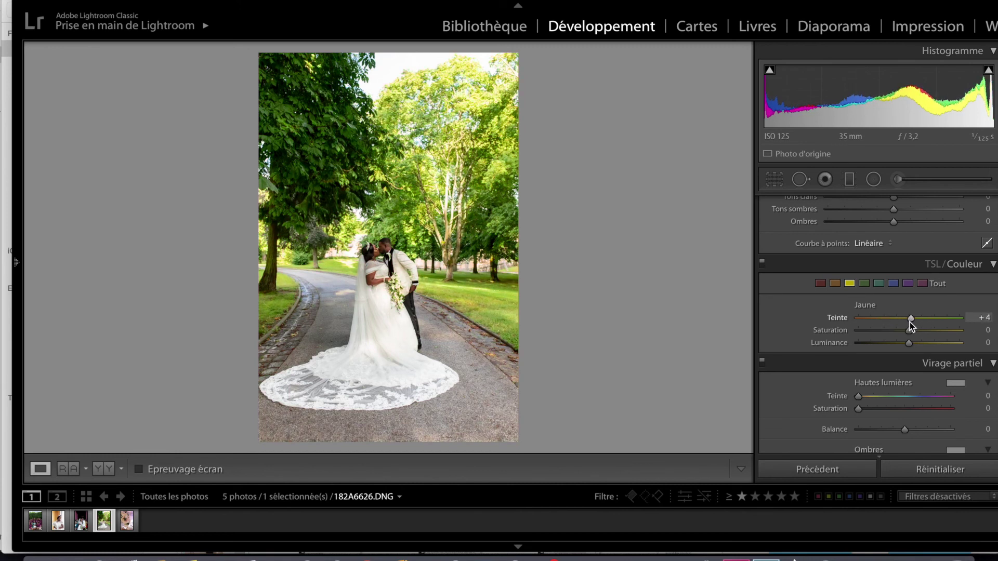
pyautogui.moveTo(908, 334); pyautogui.dragTo(891, 332)
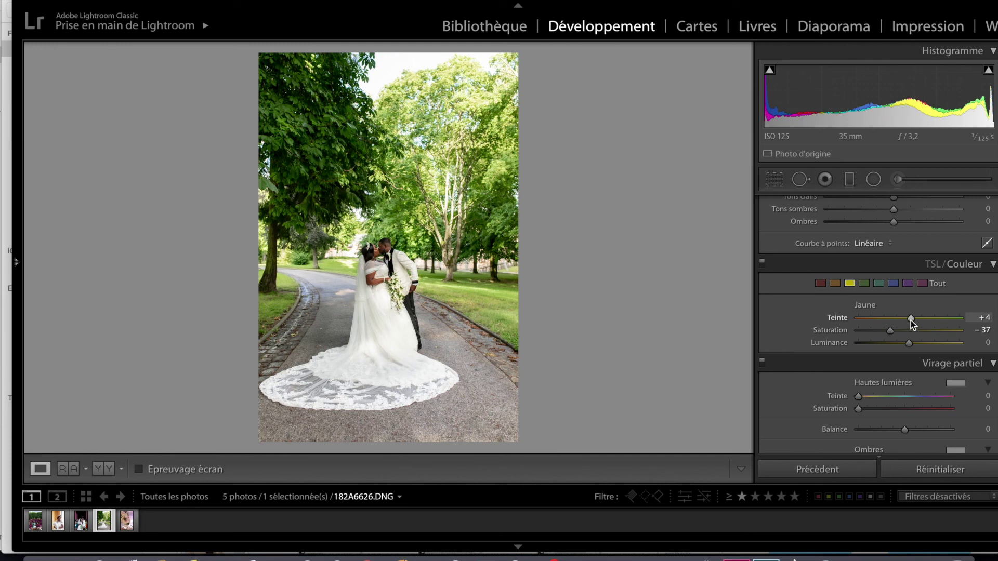
pyautogui.moveTo(912, 323); pyautogui.dragTo(924, 320)
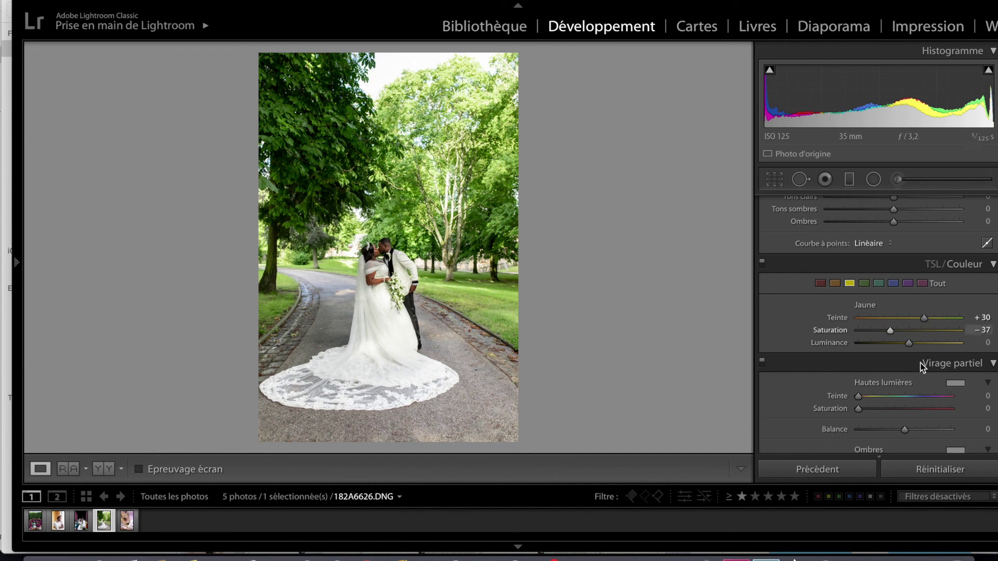
pyautogui.moveTo(910, 344); pyautogui.dragTo(898, 343)
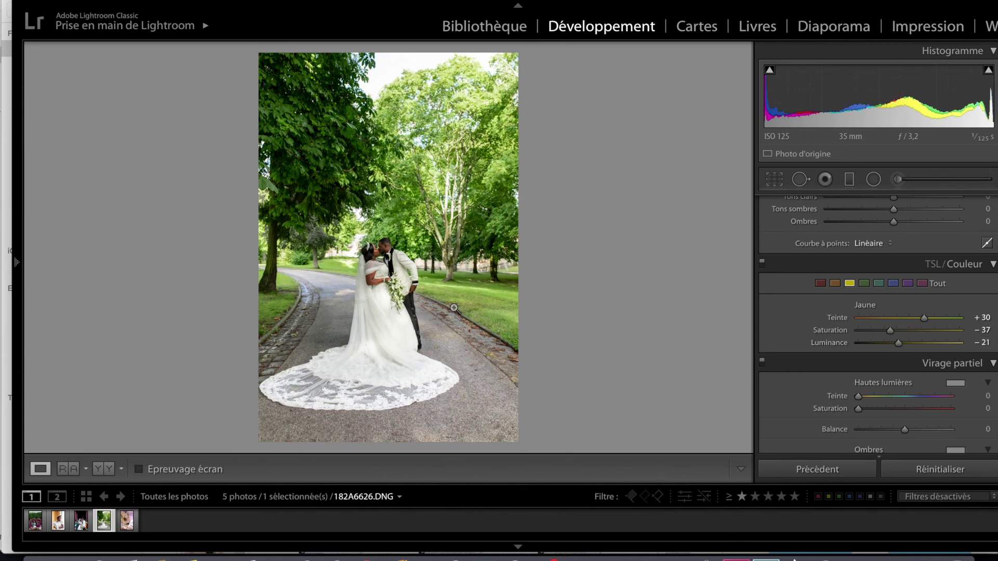
pyautogui.moveTo(900, 343); pyautogui.dragTo(897, 343)
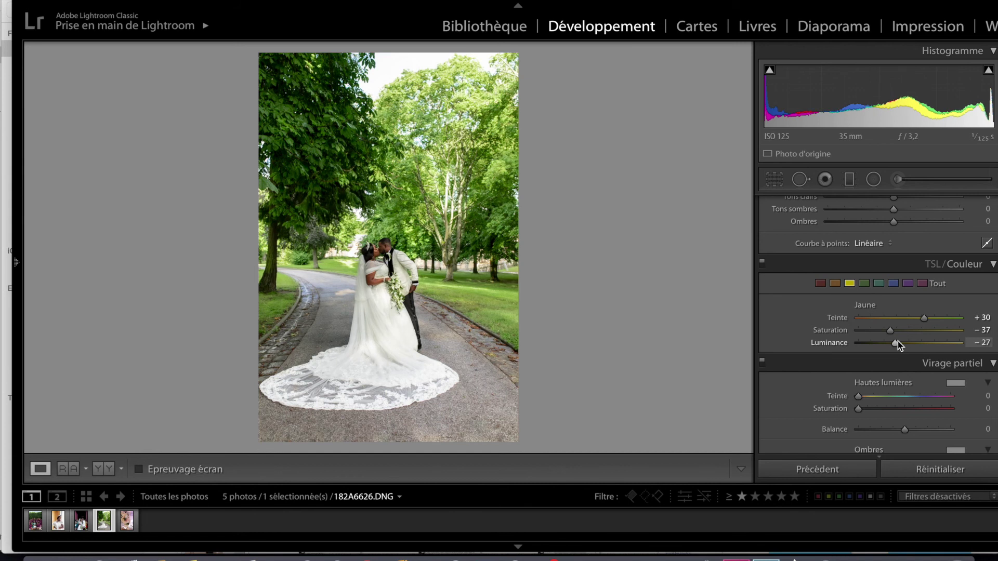
pyautogui.scroll(3, 897, 341)
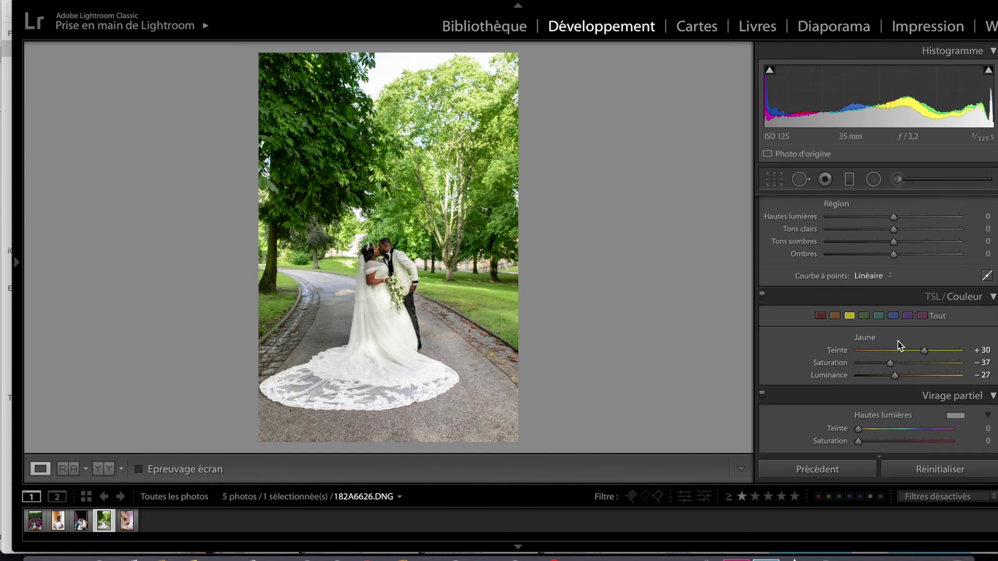
pyautogui.scroll(3, 900, 345)
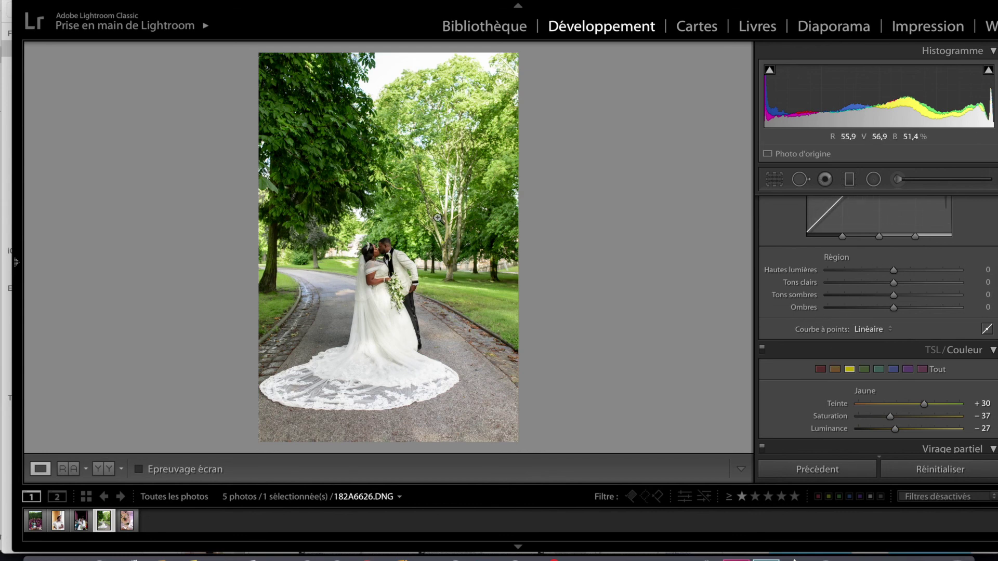
# Raise the tone curve Tons sombres to +27 and compare Before/After with the original.
pyautogui.click(912, 295)
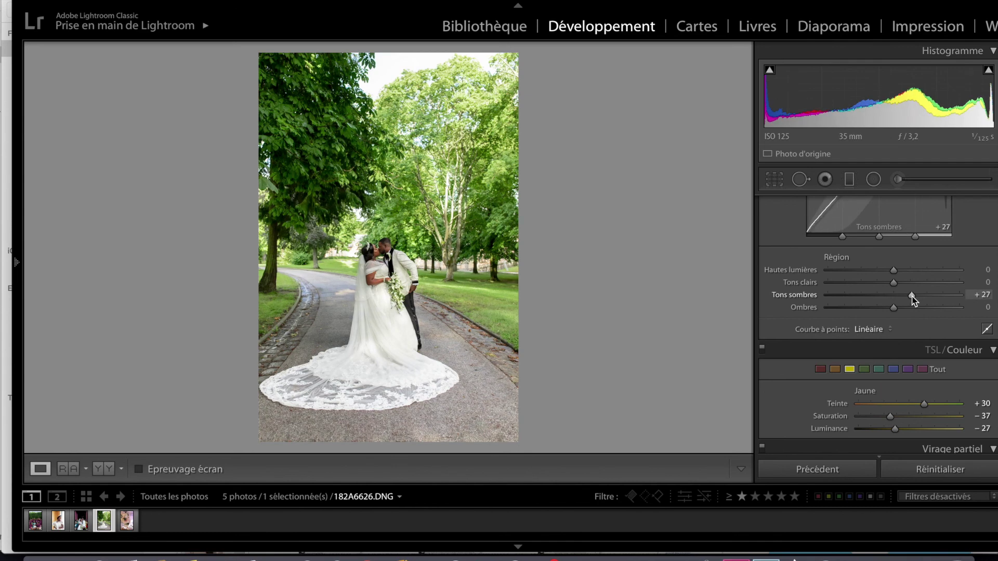
pyautogui.click(109, 469)
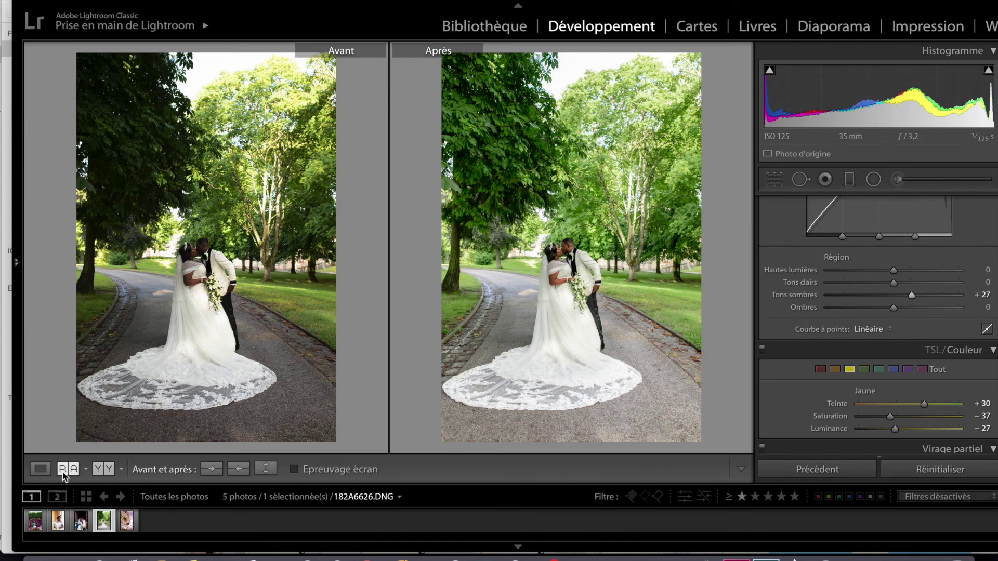
pyautogui.click(42, 471)
pyautogui.press('Right')
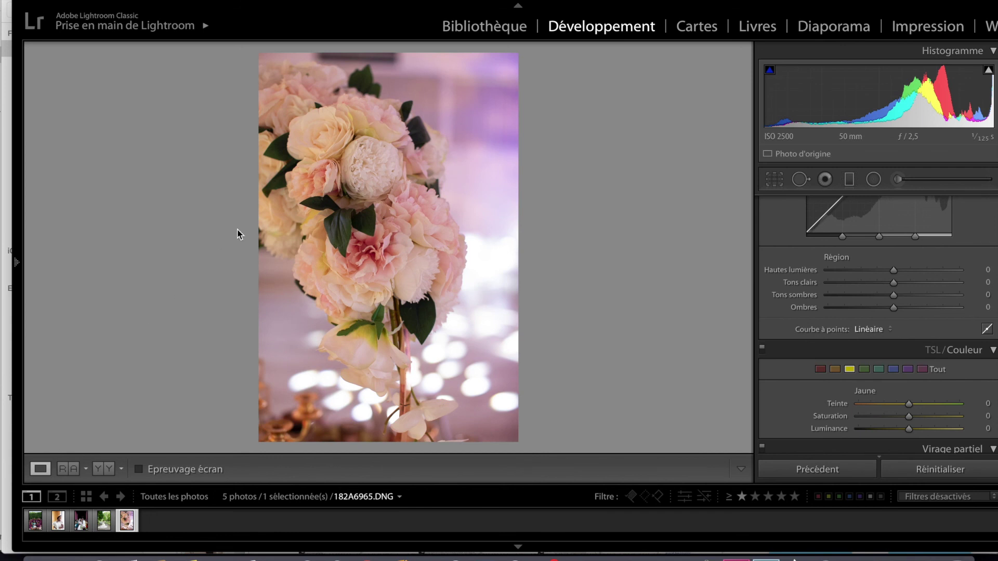
# Set the flower photo's exposure to +1,10, highlights −100 and blacks −41.
pyautogui.scroll(5, 899, 266)
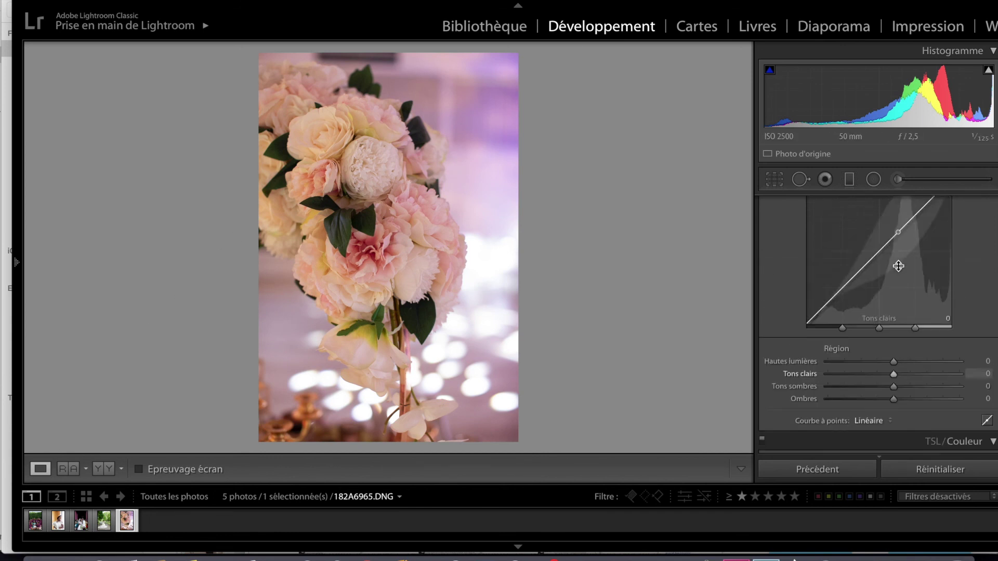
pyautogui.scroll(5, 899, 266)
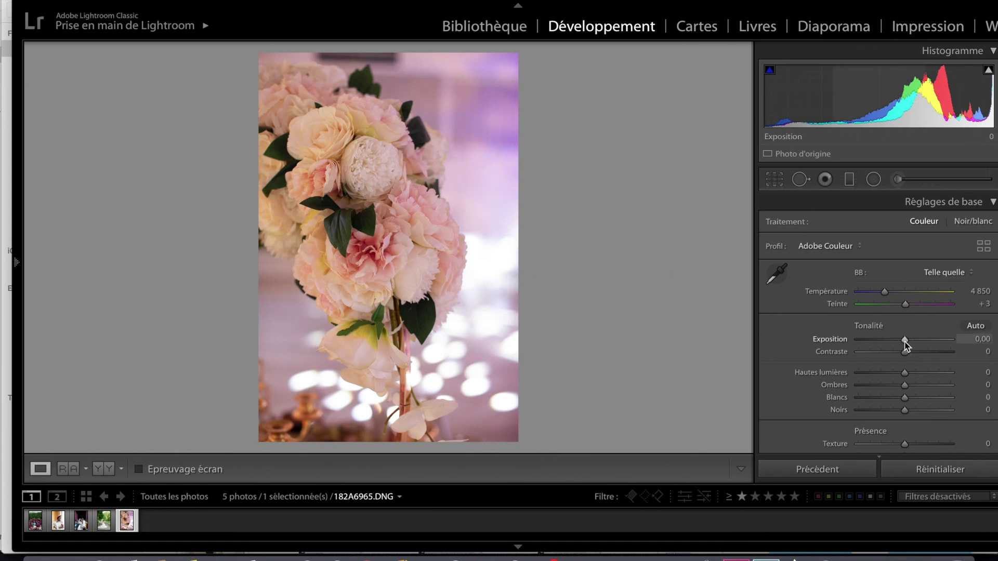
pyautogui.moveTo(905, 342); pyautogui.dragTo(915, 341)
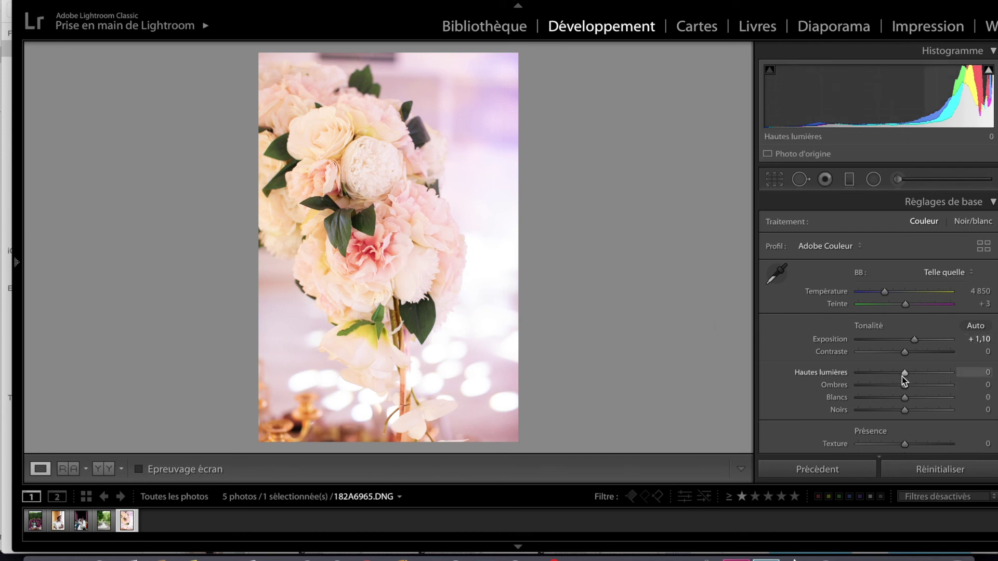
pyautogui.moveTo(905, 376)
pyautogui.mouseDown()
pyautogui.moveTo(887, 375)
pyautogui.moveTo(940, 375)
pyautogui.moveTo(907, 386)
pyautogui.moveTo(874, 372)
pyautogui.moveTo(843, 377)
pyautogui.moveTo(915, 375)
pyautogui.moveTo(817, 384)
pyautogui.mouseUp()
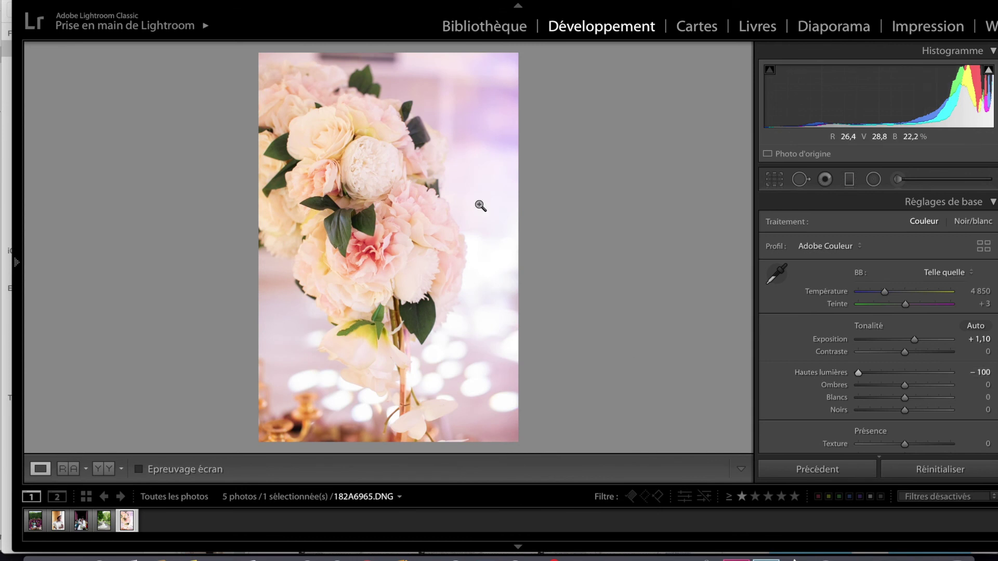
pyautogui.scroll(-3, 990, 325)
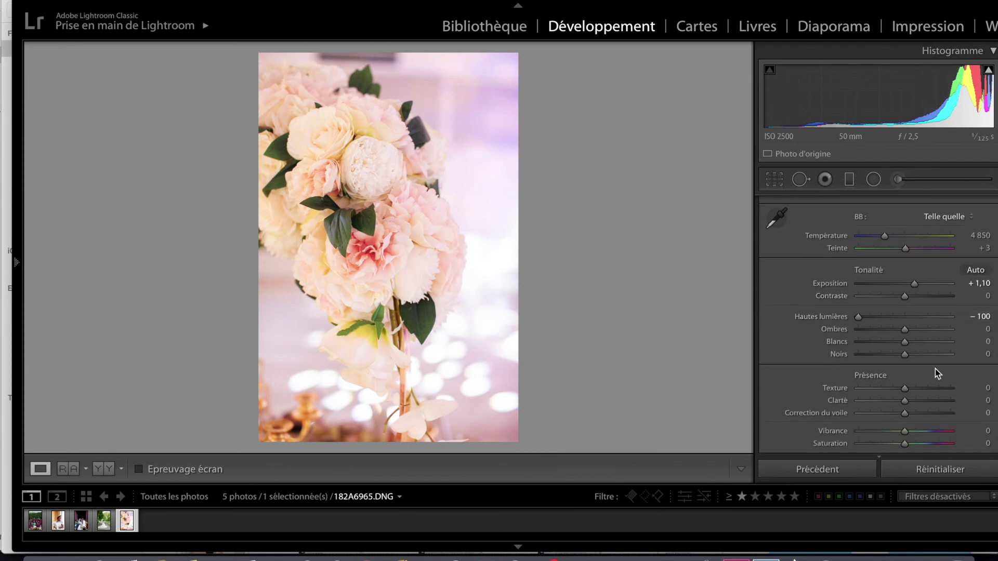
pyautogui.moveTo(904, 354); pyautogui.dragTo(888, 354)
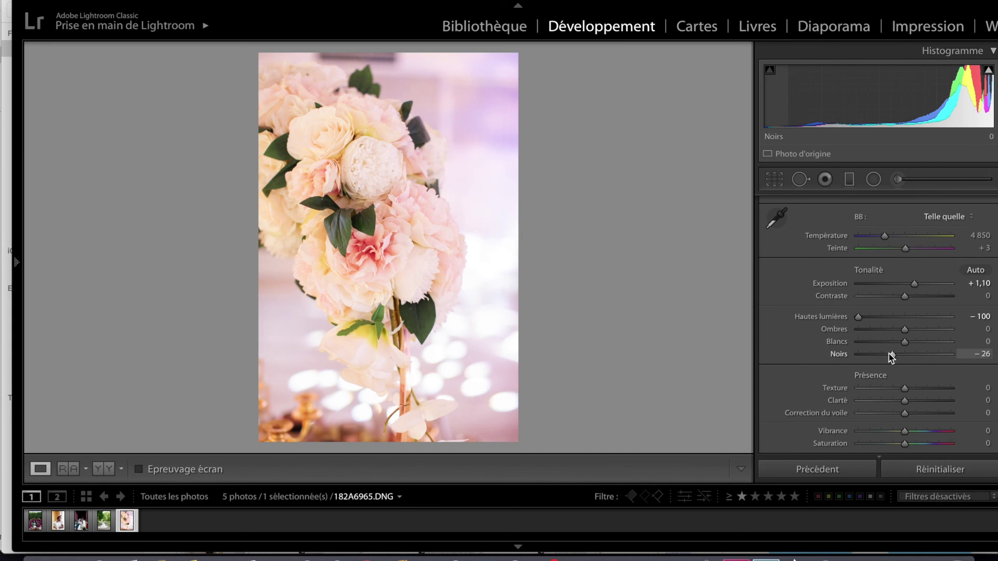
pyautogui.scroll(-2, 886, 354)
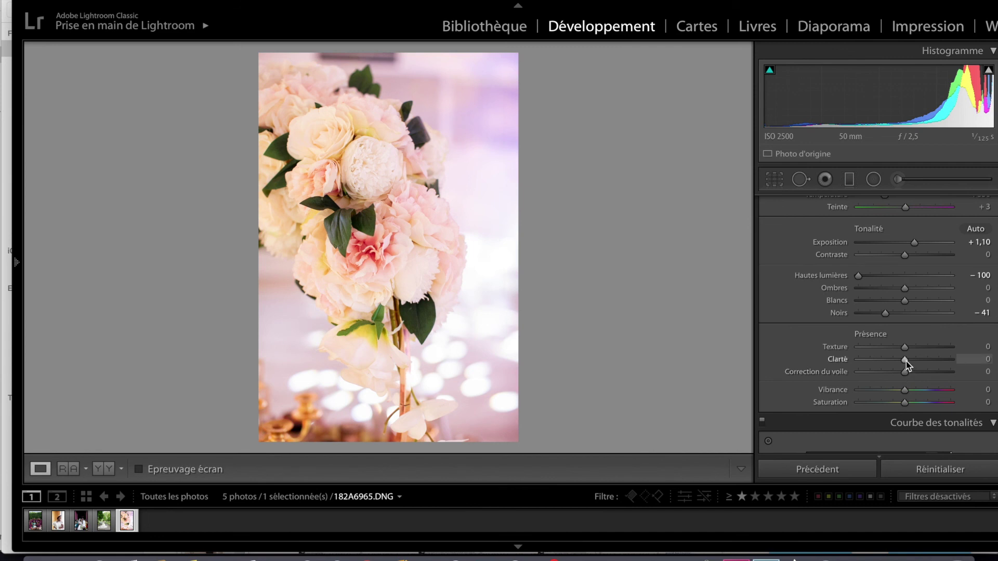
# Set the flower photo's clarity +27, shadows +36, exposure +1,25 and tint −6.
pyautogui.moveTo(906, 360); pyautogui.dragTo(885, 369)
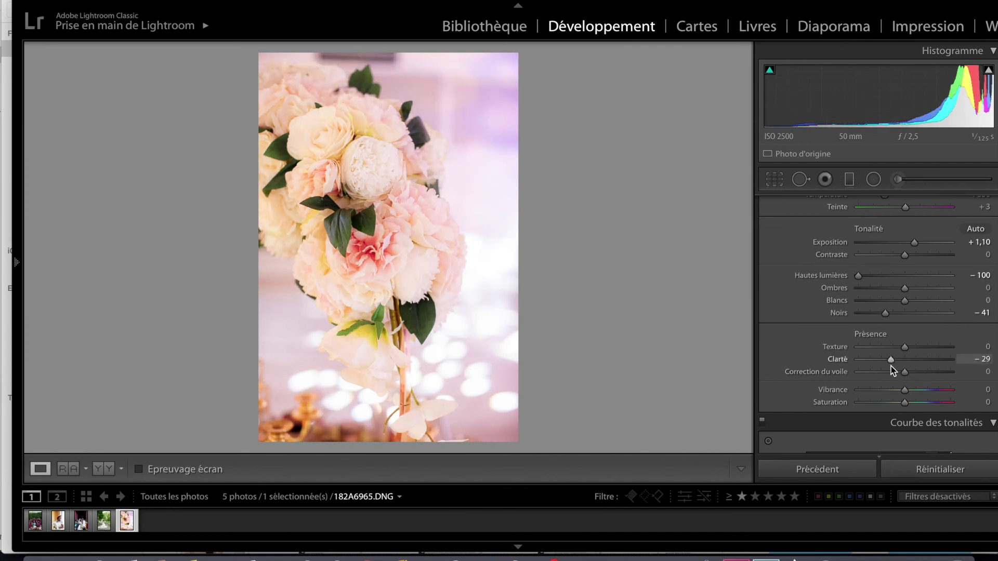
pyautogui.moveTo(884, 366); pyautogui.dragTo(918, 373)
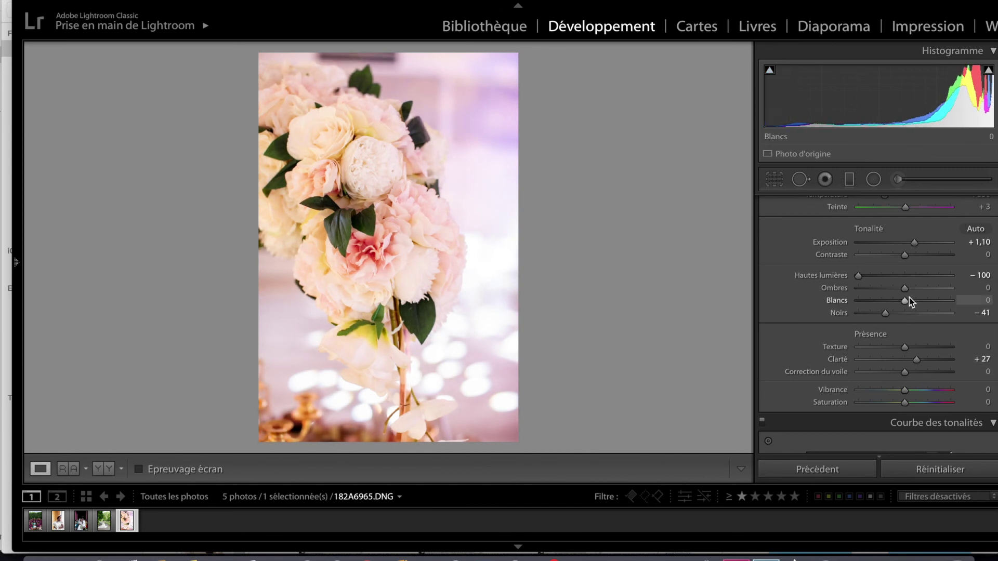
pyautogui.moveTo(912, 289); pyautogui.dragTo(922, 289)
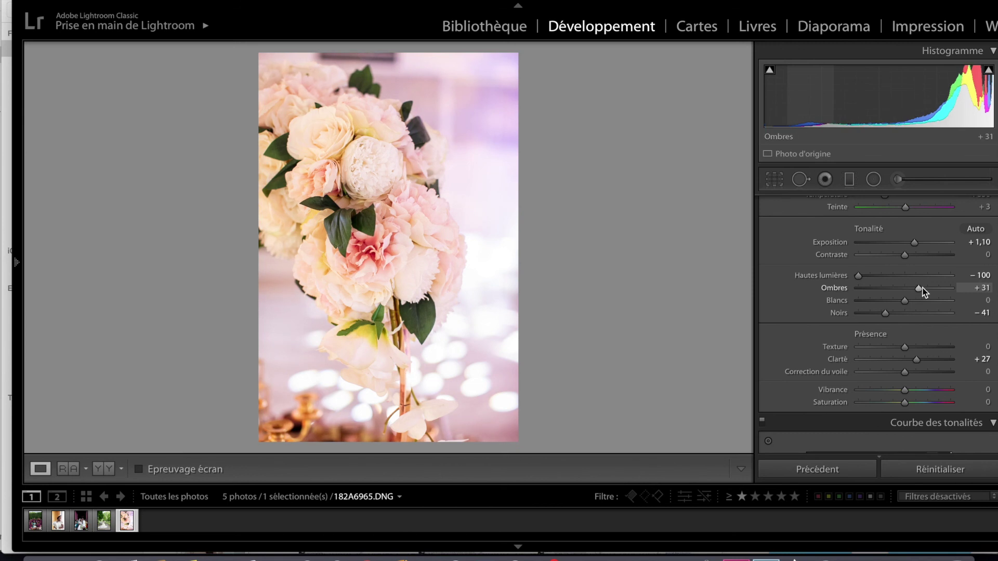
pyautogui.scroll(1, 925, 288)
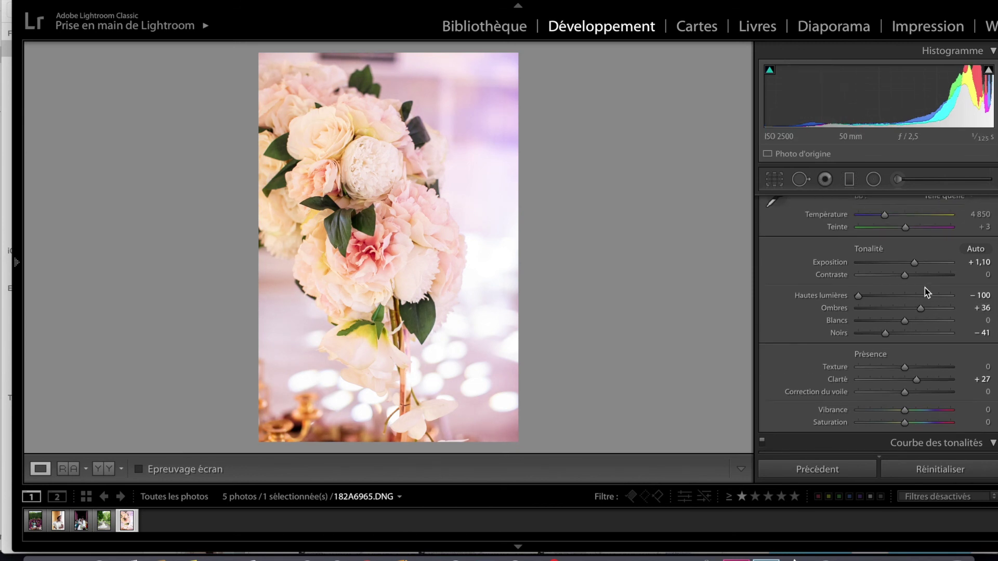
pyautogui.moveTo(914, 263); pyautogui.dragTo(916, 262)
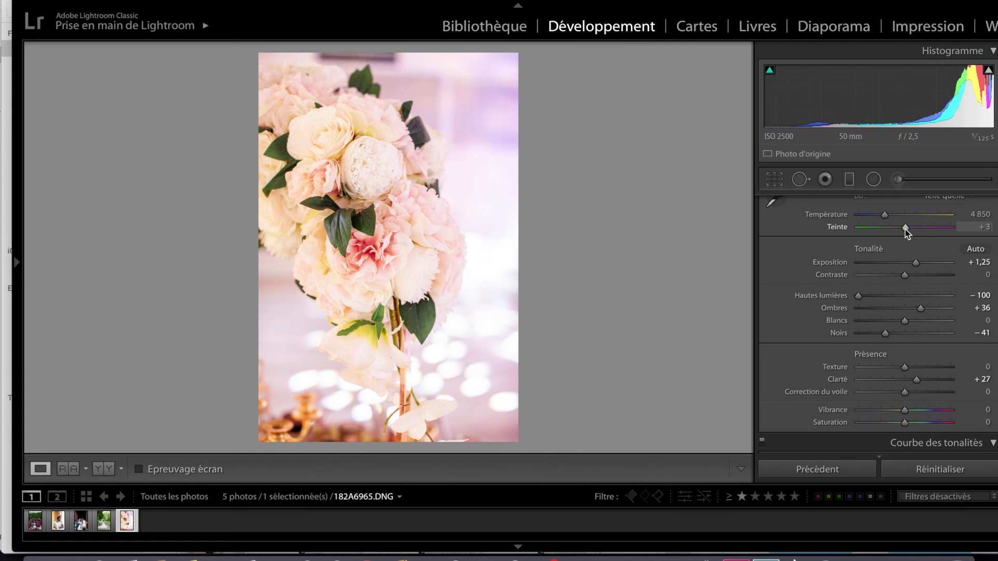
pyautogui.moveTo(905, 229); pyautogui.dragTo(910, 232)
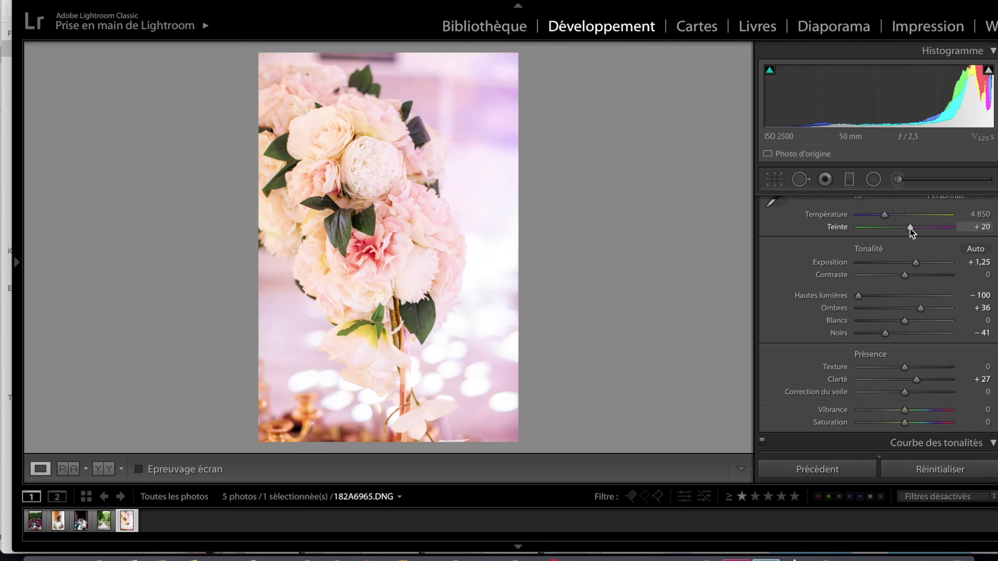
pyautogui.moveTo(911, 232); pyautogui.dragTo(904, 232)
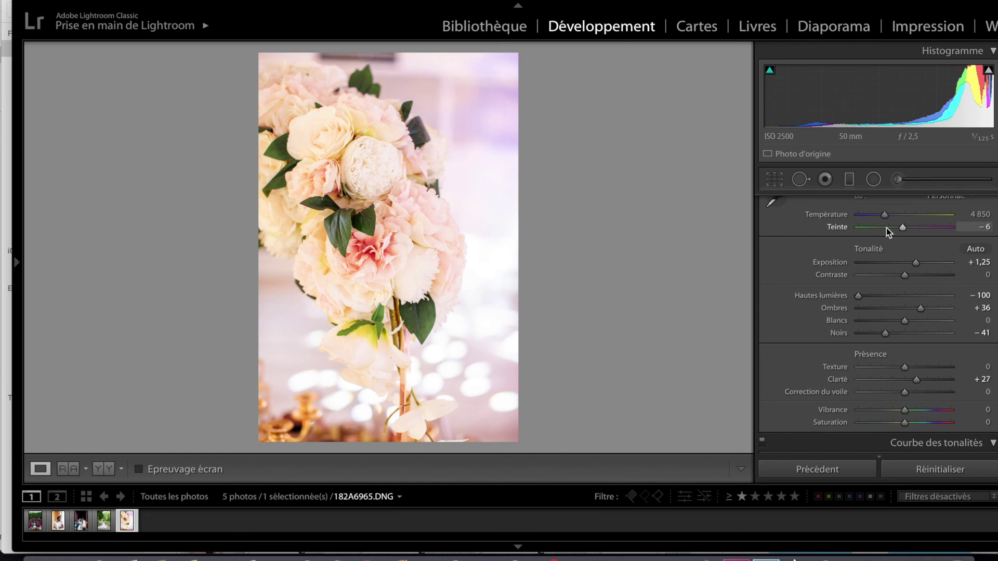
pyautogui.press('Left')
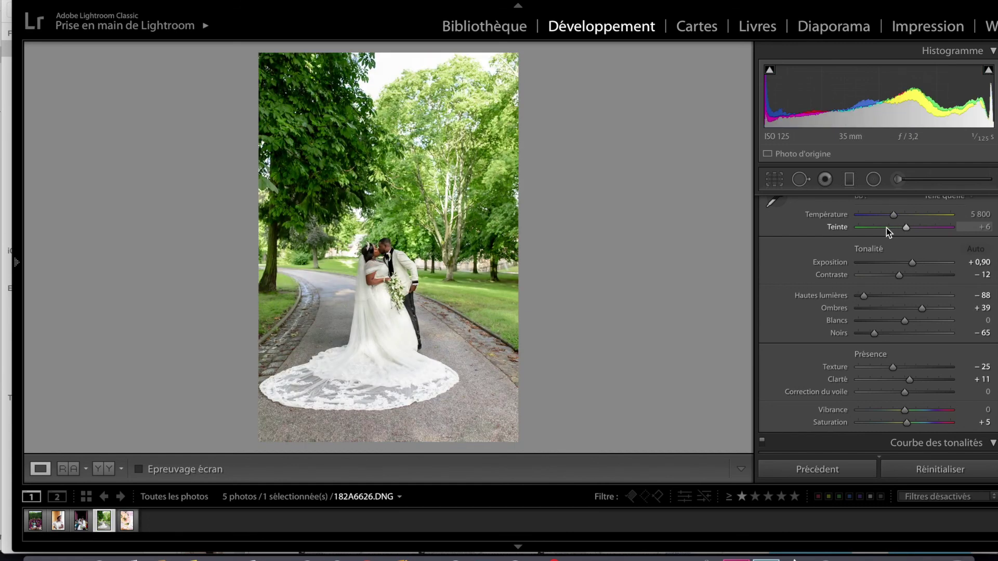
# Browse back to the church kiss and bridesmaids photos, then return to the flower photo.
pyautogui.press('Left')
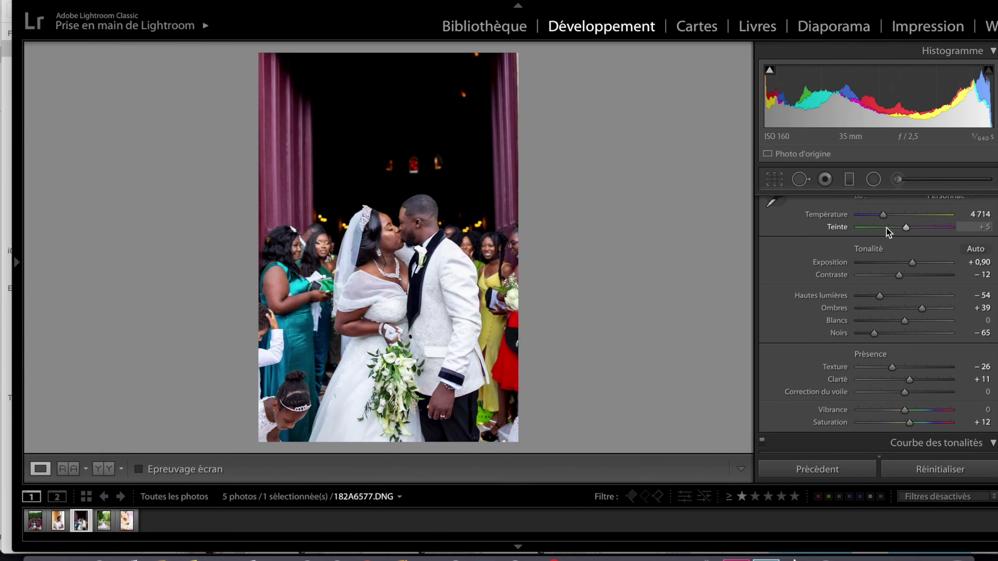
pyautogui.press('Left')
pyautogui.press('Left')
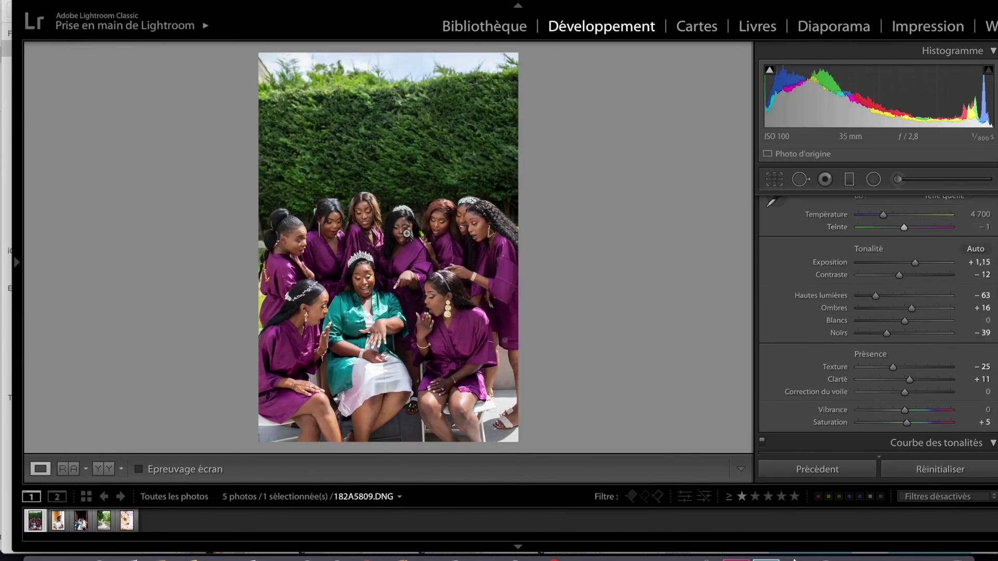
pyautogui.press('Right')
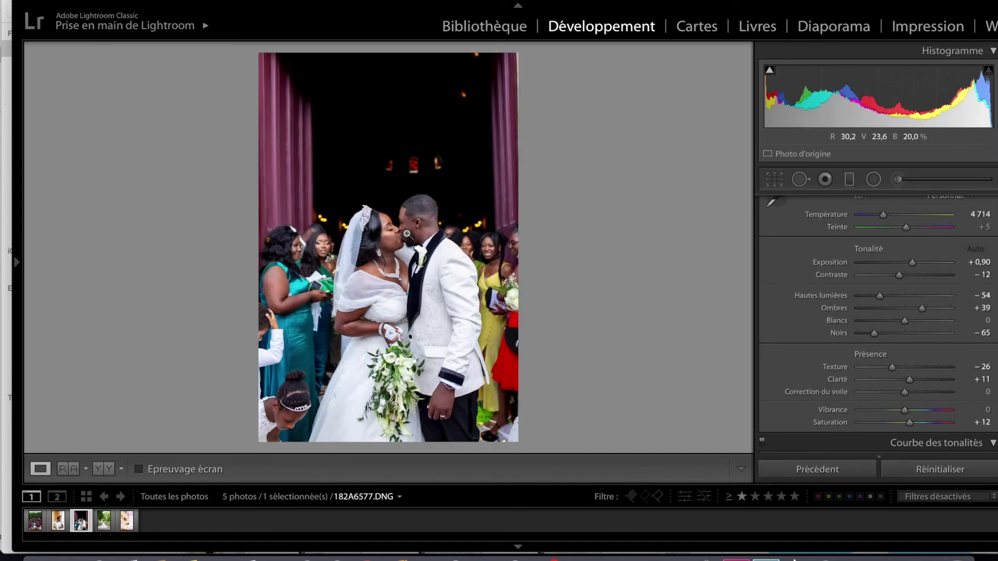
pyautogui.press('Right')
pyautogui.press('Right')
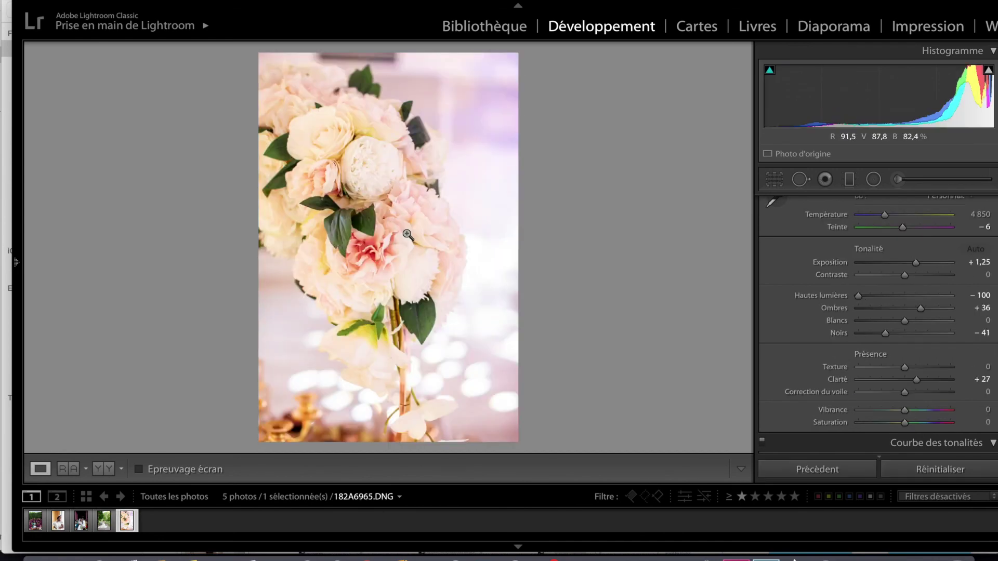